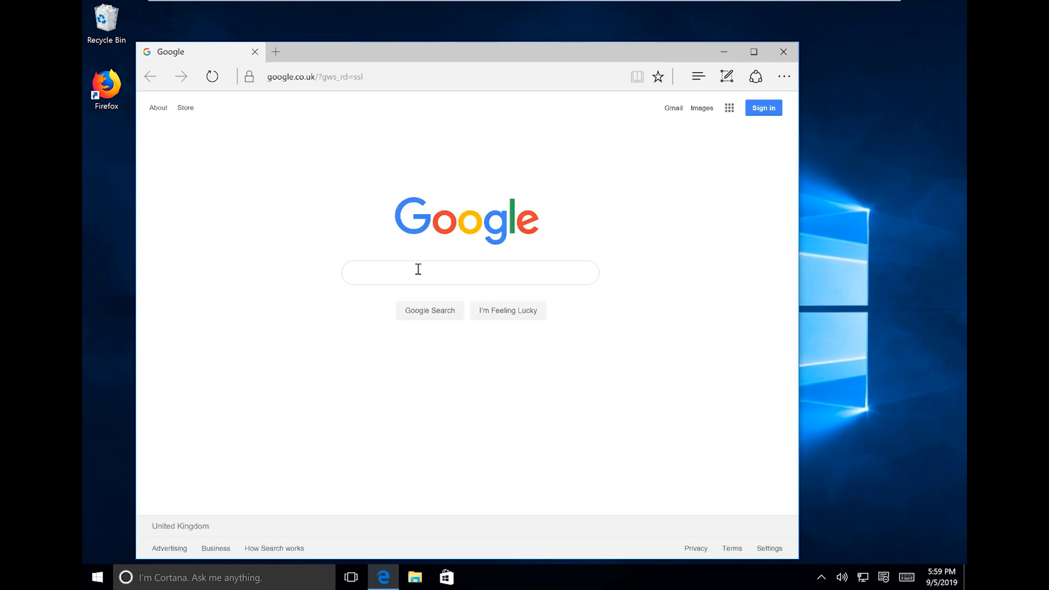
# Search Google for 'veraCrypt' and open the official veracrypt.fr website result.
pyautogui.write('veraCrypt')
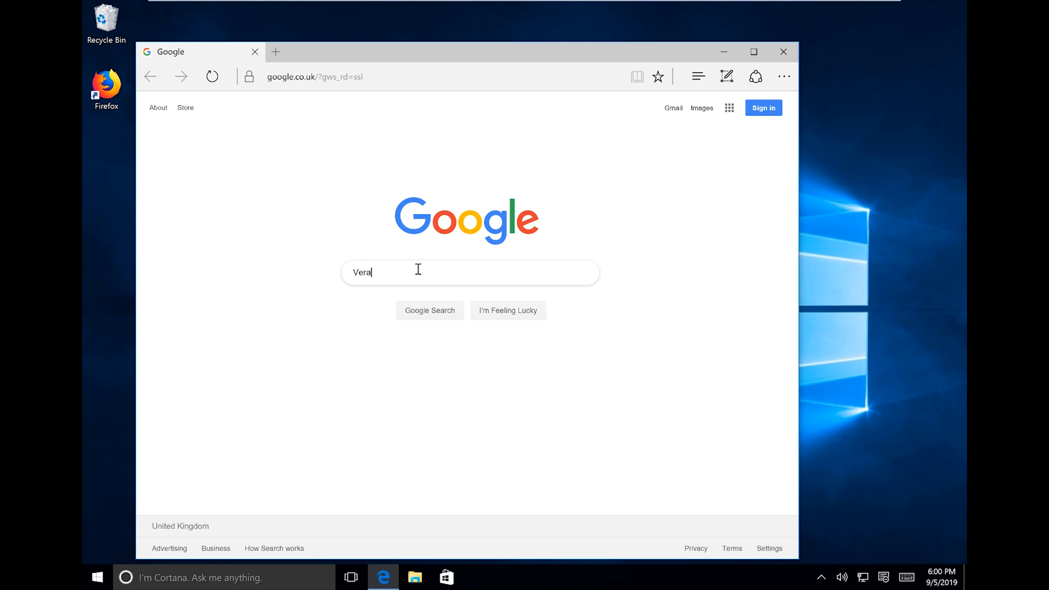
pyautogui.press('Return')
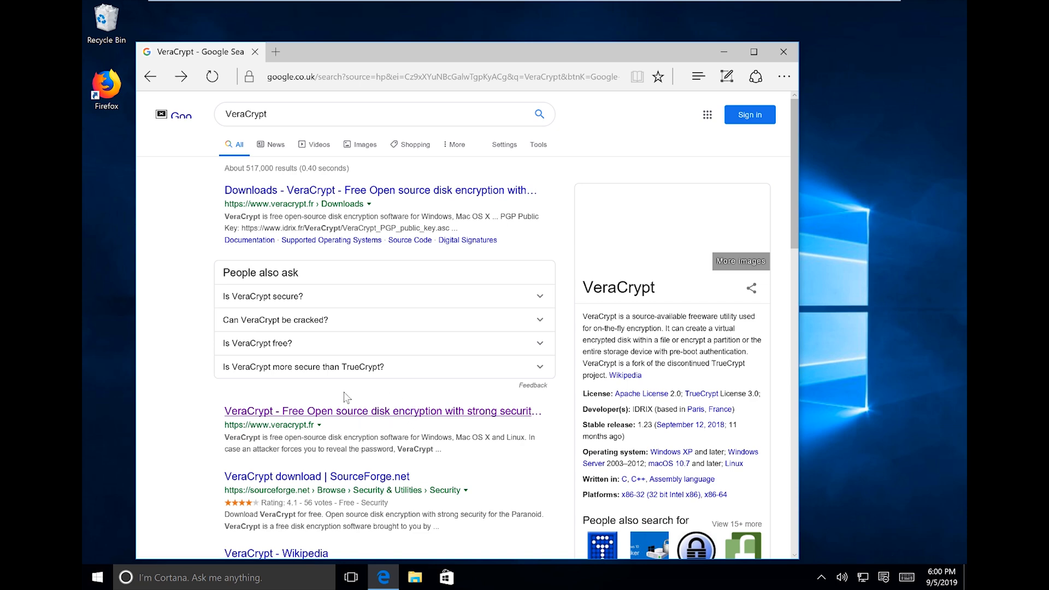
pyautogui.click(431, 415)
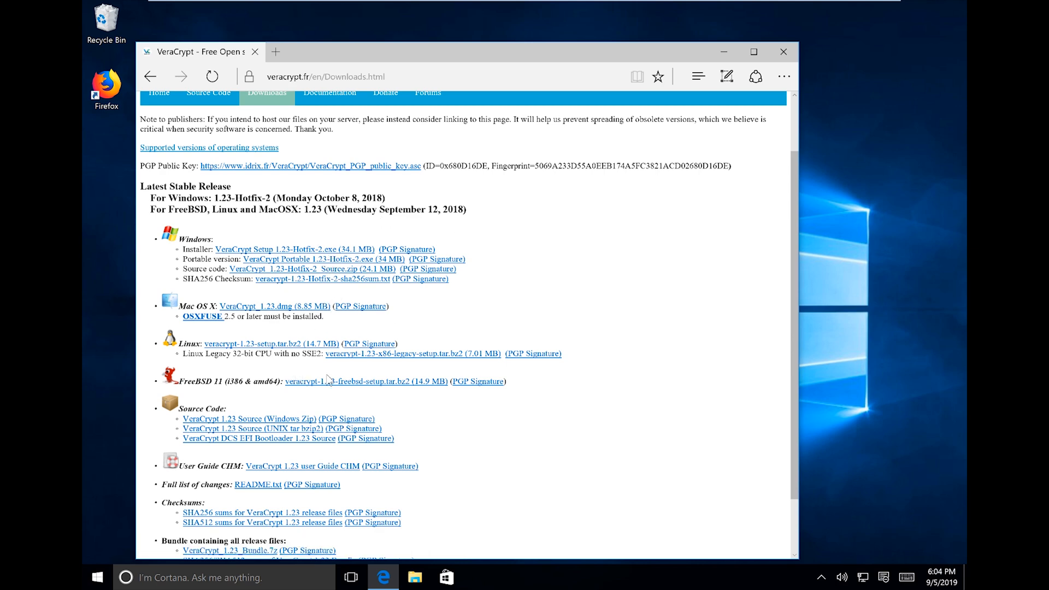
# Download VeraCrypt Setup 1.23-Hotfix-2.exe and highlight its October 8, 2018 release date.
pyautogui.scroll(-1, 300, 434)
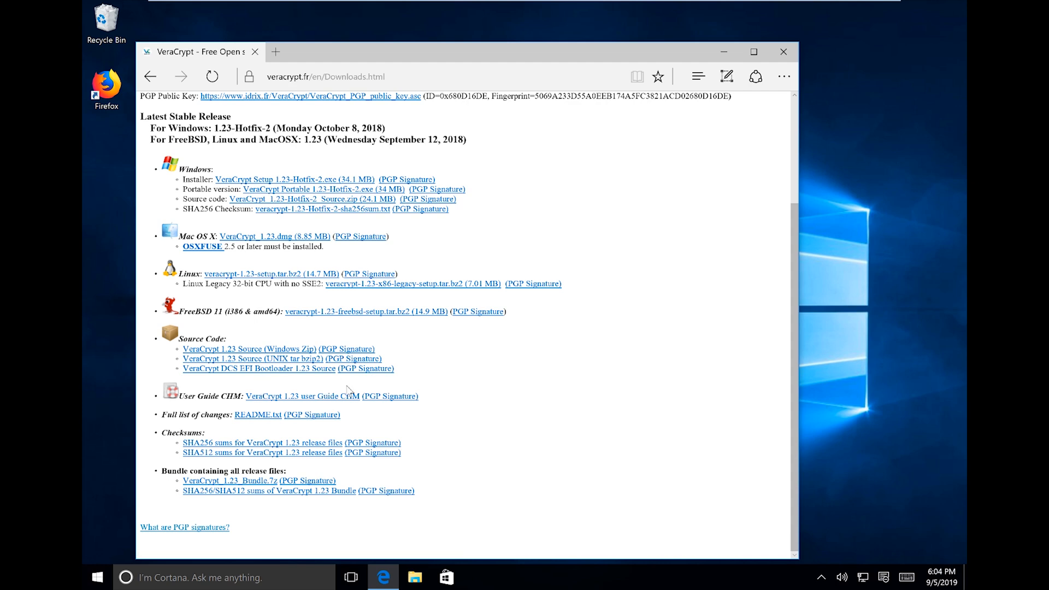
pyautogui.scroll(2, 348, 389)
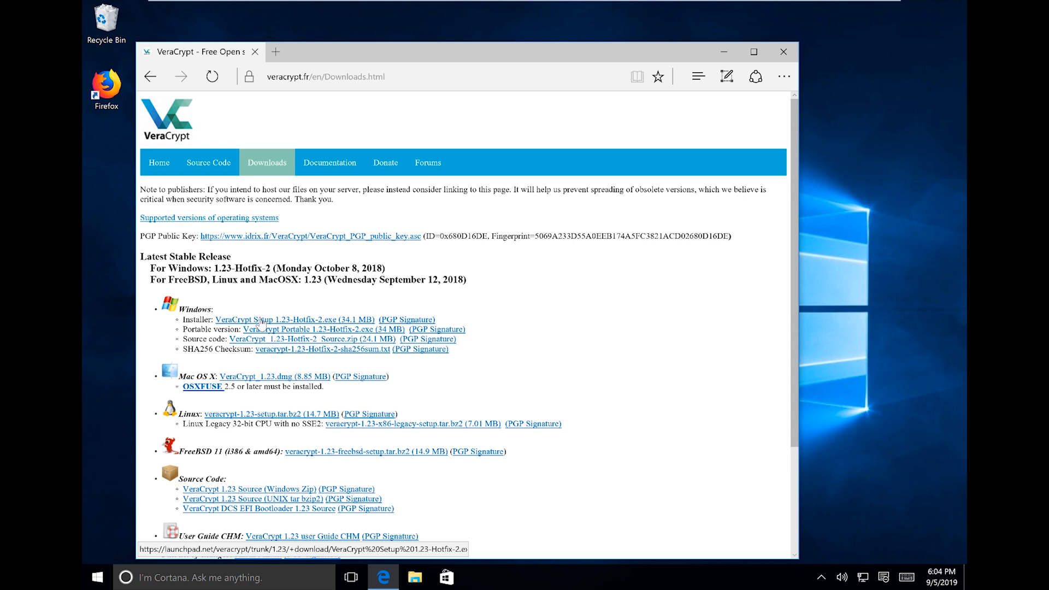
pyautogui.click(252, 320)
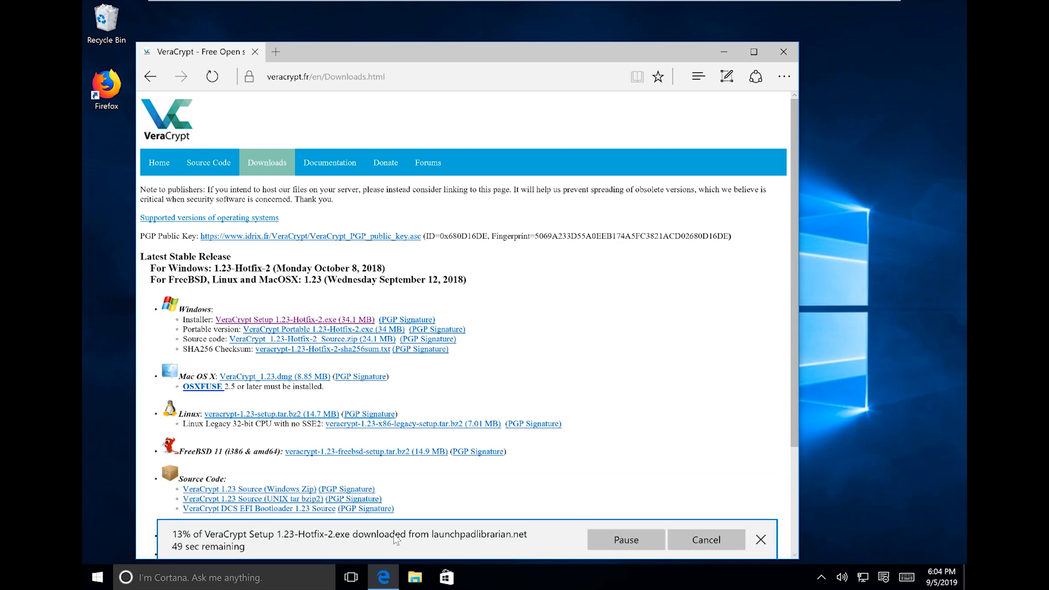
pyautogui.moveTo(316, 268); pyautogui.dragTo(383, 269)
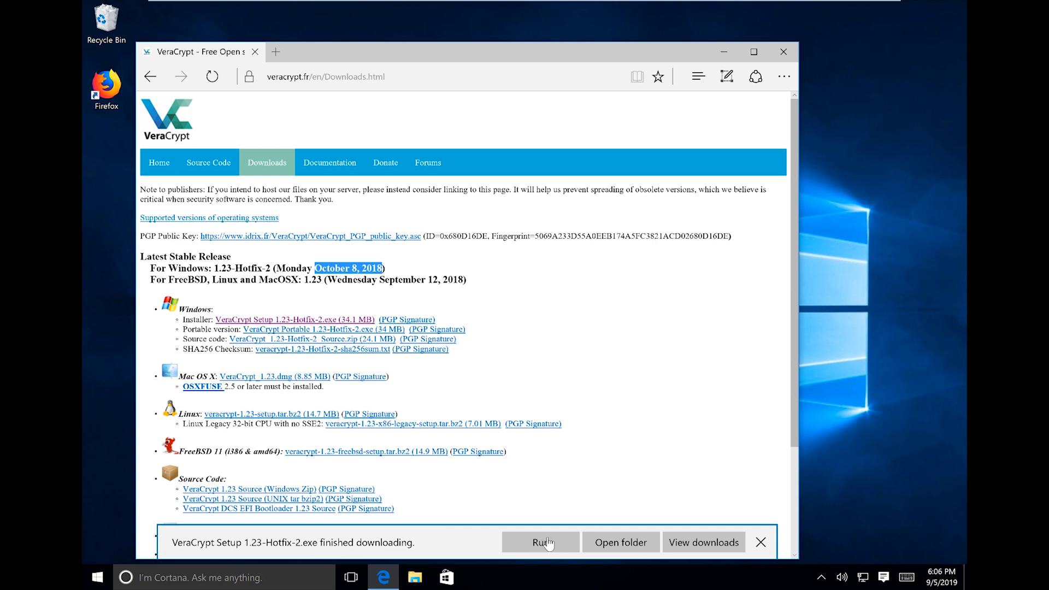
# Run the downloaded VeraCrypt installer and approve it in User Account Control after viewing details.
pyautogui.click(540, 544)
pyautogui.click(540, 543)
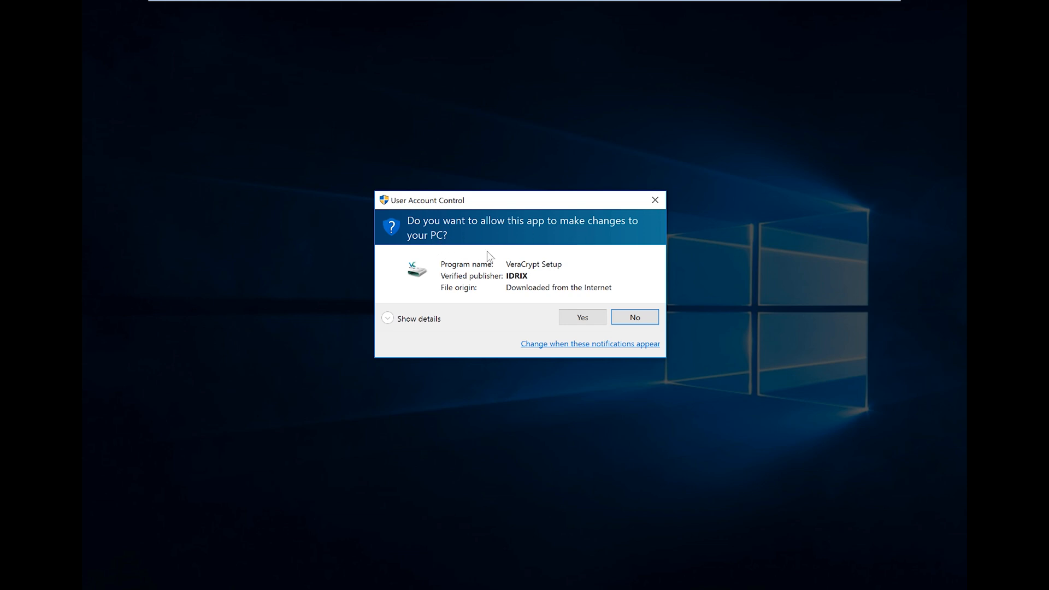
pyautogui.click(423, 320)
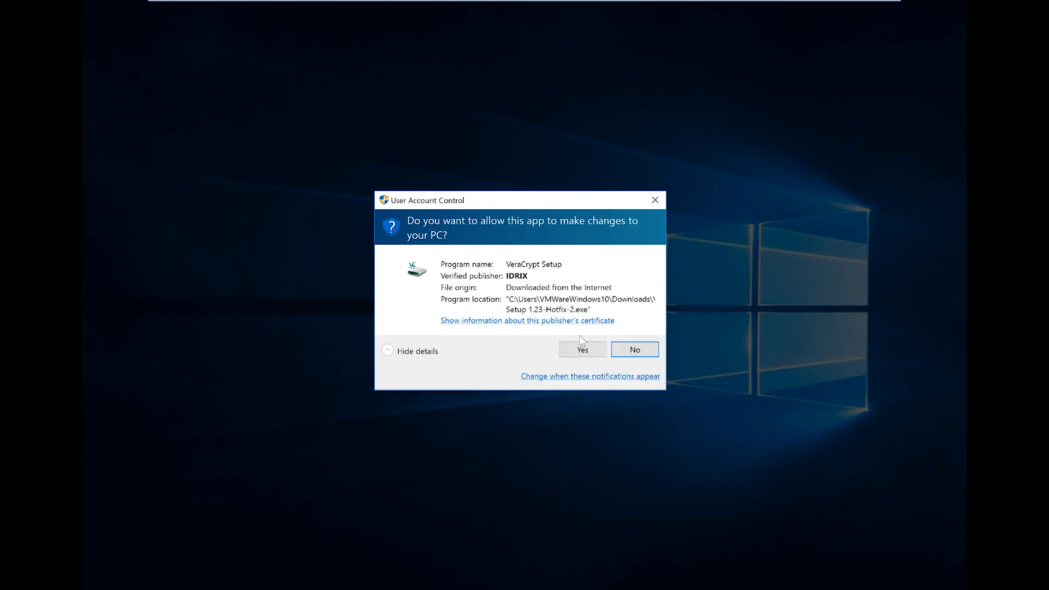
pyautogui.click(576, 355)
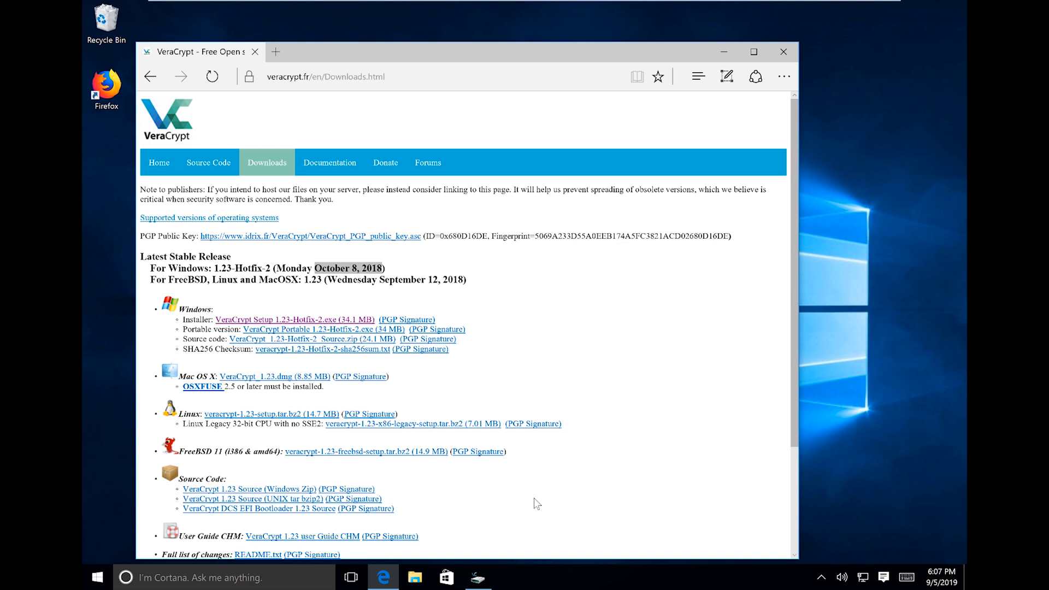
# Close the Edge browser and keep English as the setup language.
pyautogui.click(477, 578)
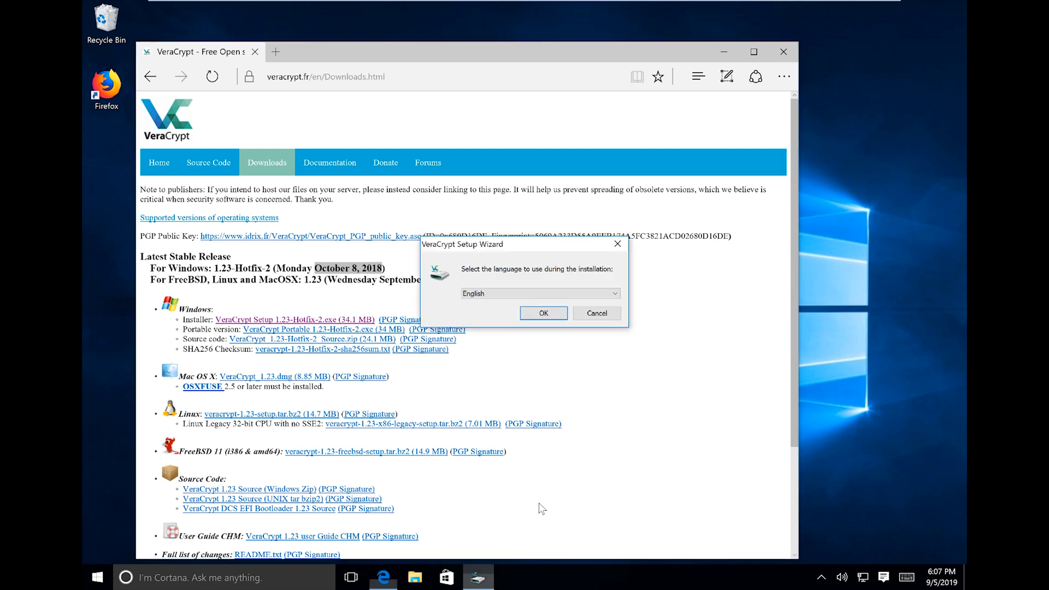
pyautogui.click(782, 54)
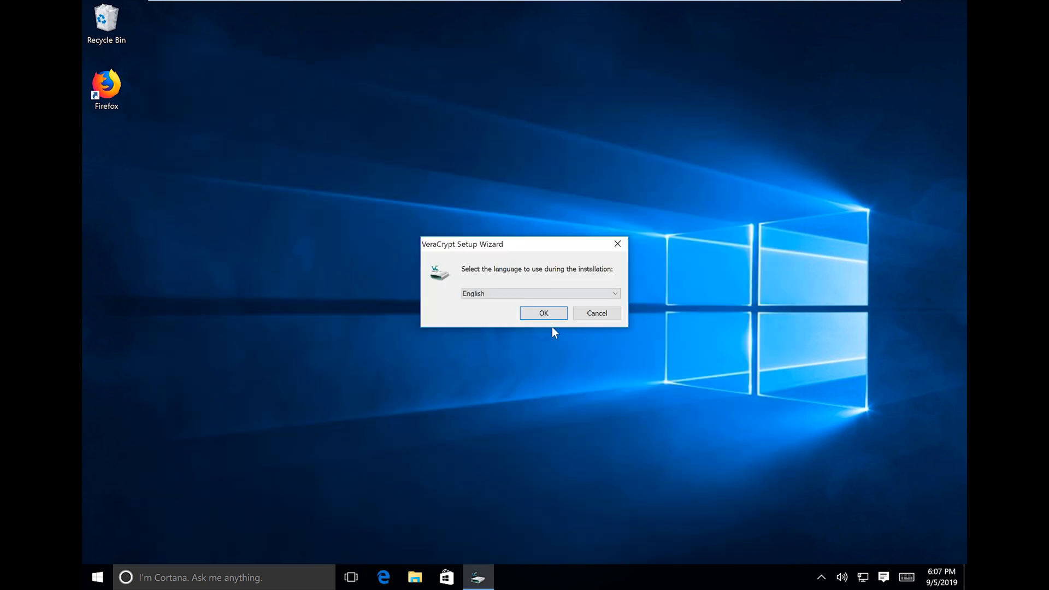
pyautogui.click(550, 294)
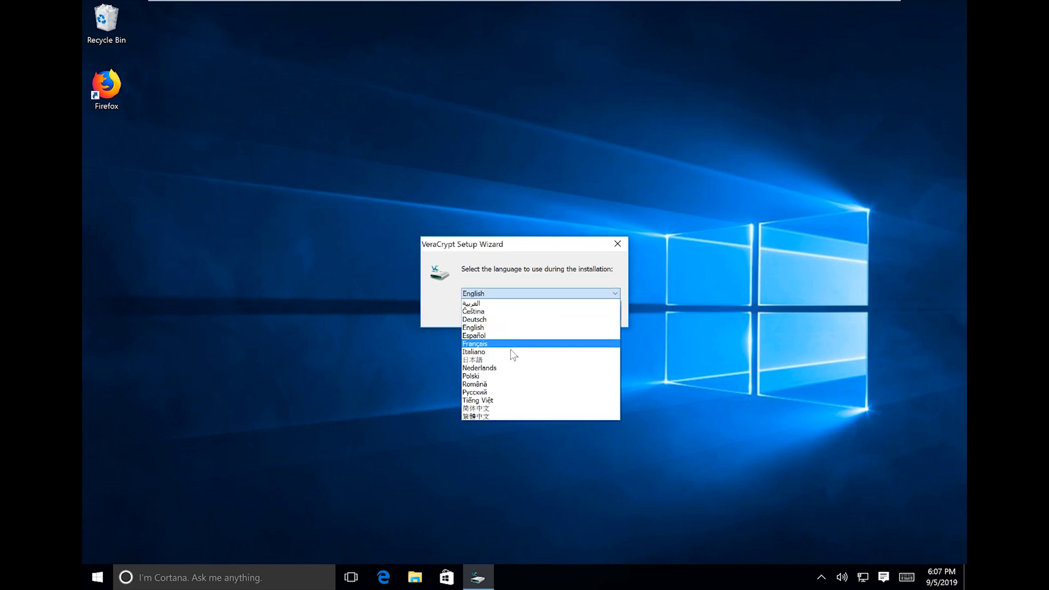
pyautogui.click(438, 316)
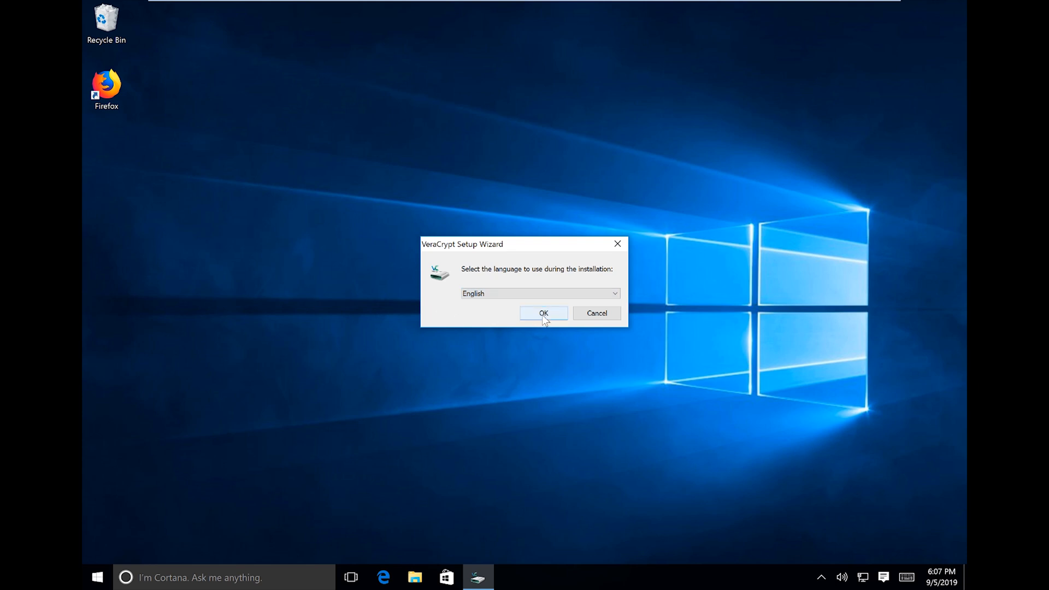
pyautogui.click(543, 314)
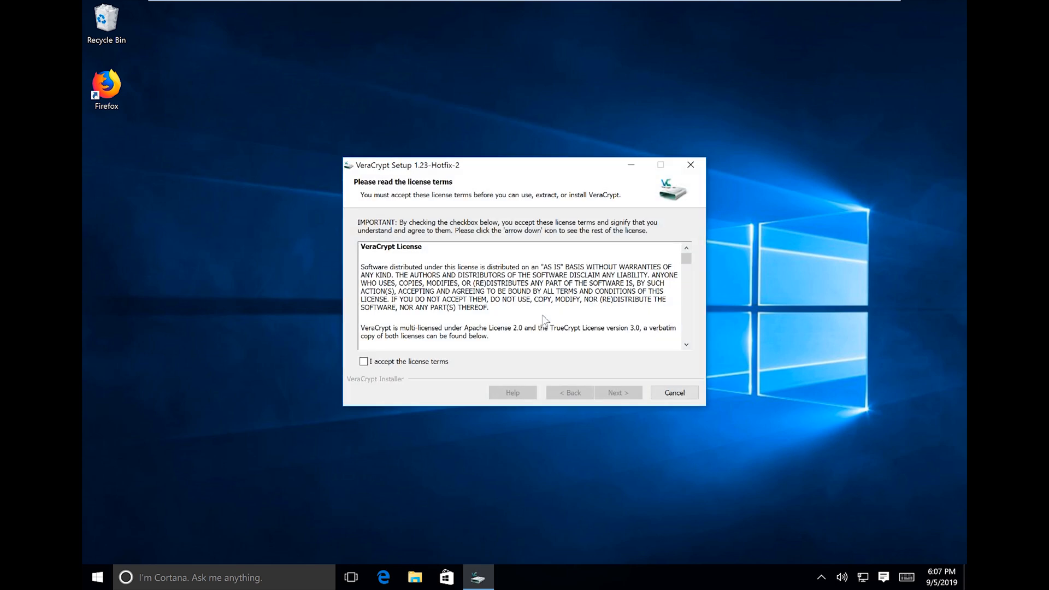
# Accept the license terms and install VeraCrypt with default options into C:\Program Files\VeraCrypt\.
pyautogui.scroll(-5, 428, 328)
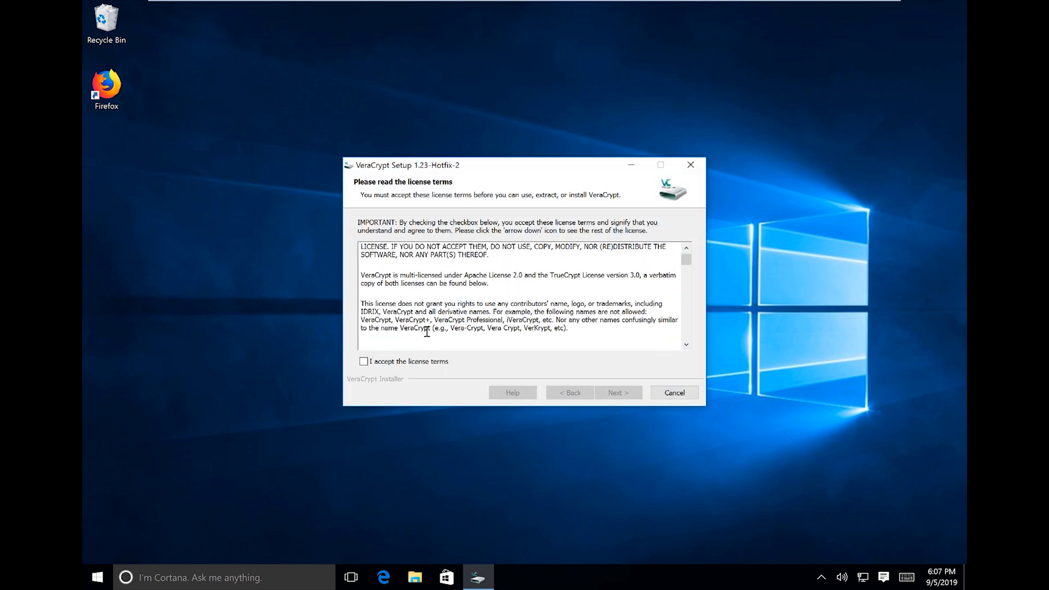
pyautogui.scroll(5, 428, 328)
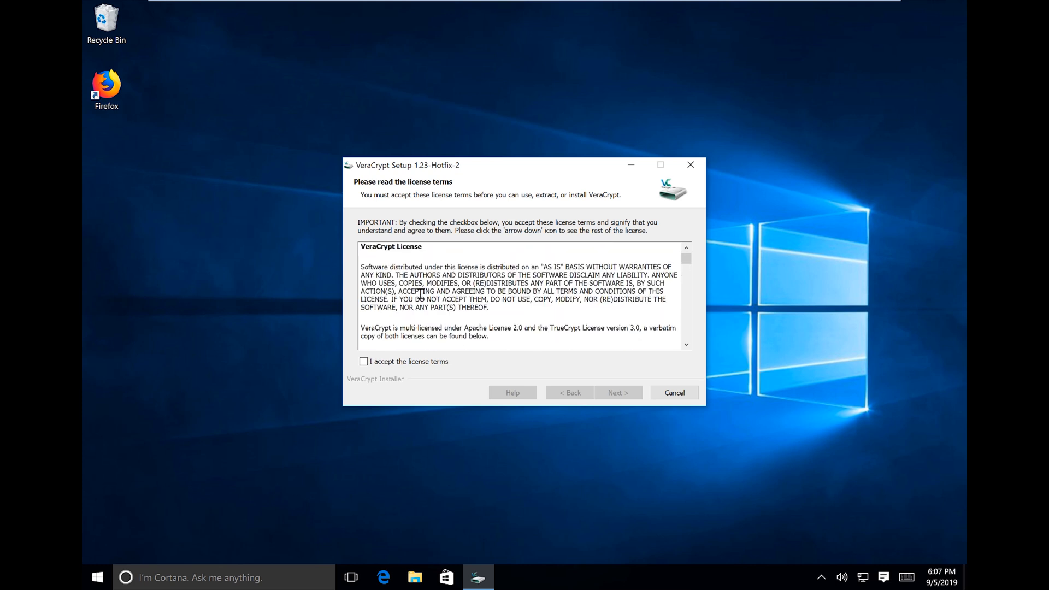
pyautogui.click(364, 362)
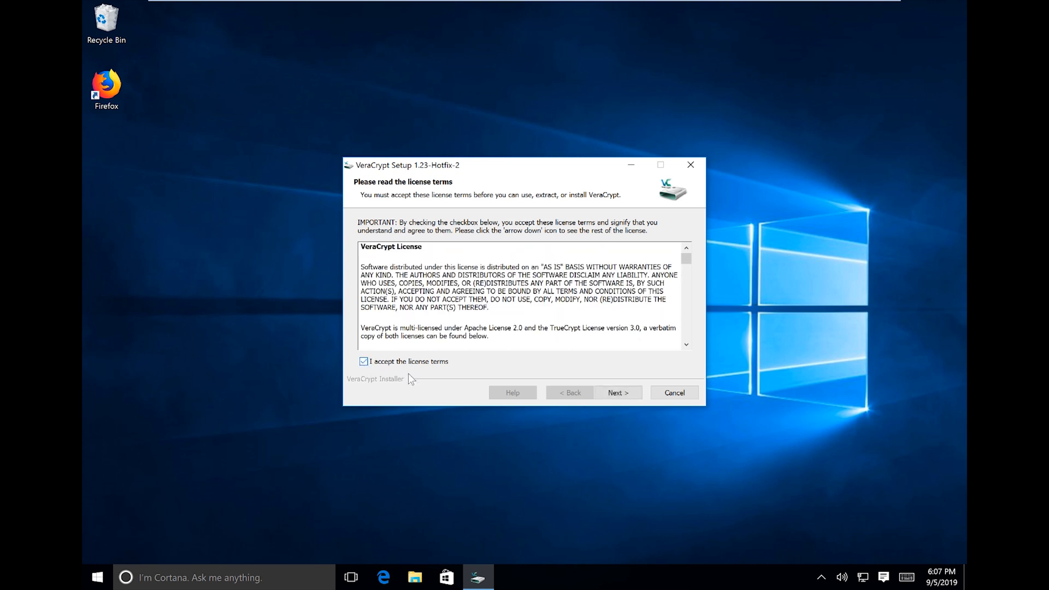
pyautogui.click(618, 393)
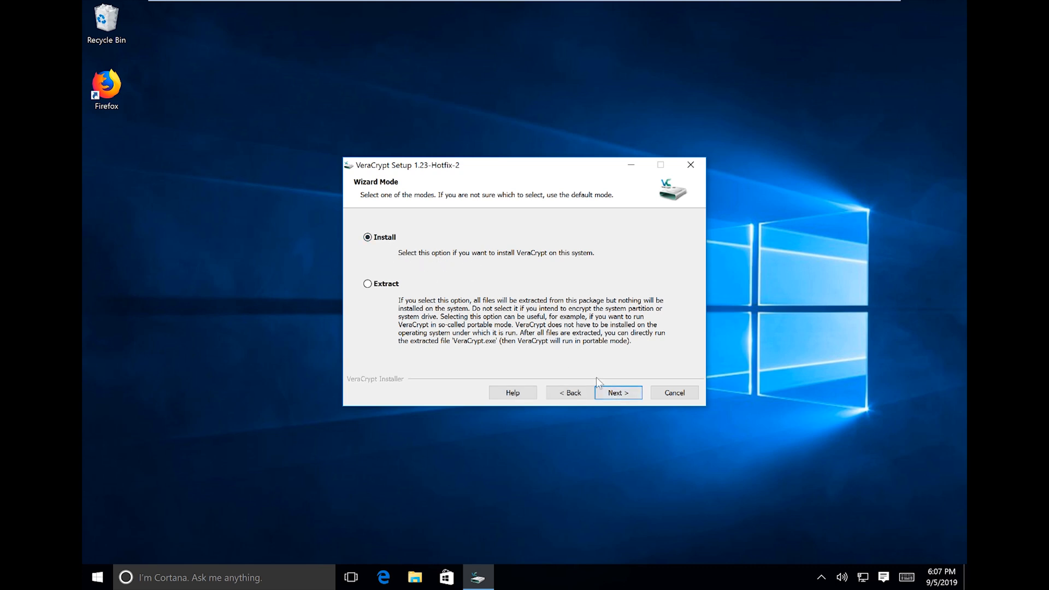
pyautogui.click(620, 393)
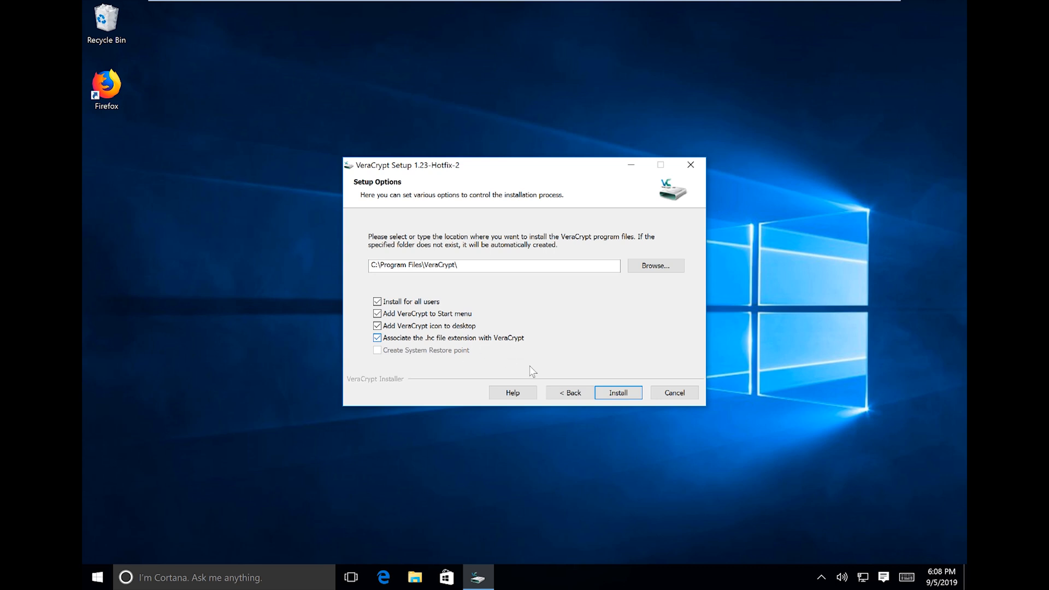
pyautogui.click(618, 392)
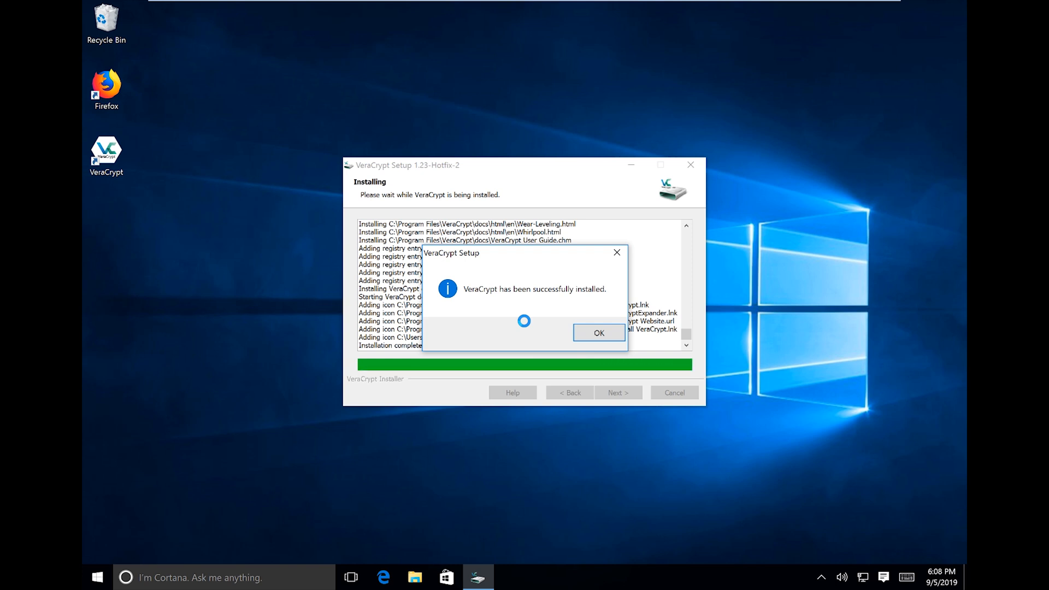
# Dismiss the success message, finish the installer and select the new VeraCrypt desktop shortcut.
pyautogui.click(599, 332)
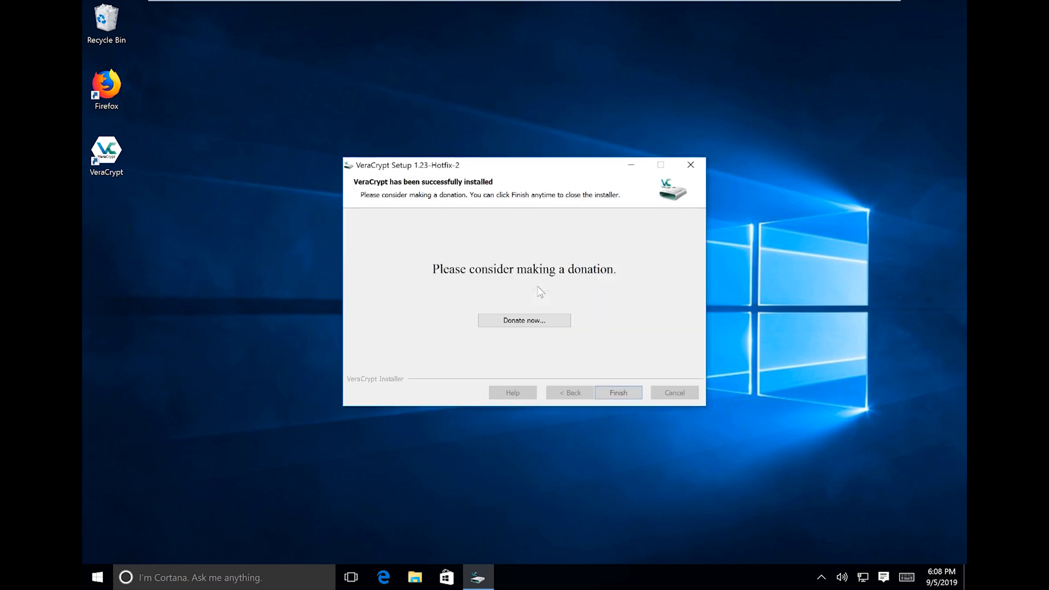
pyautogui.click(625, 394)
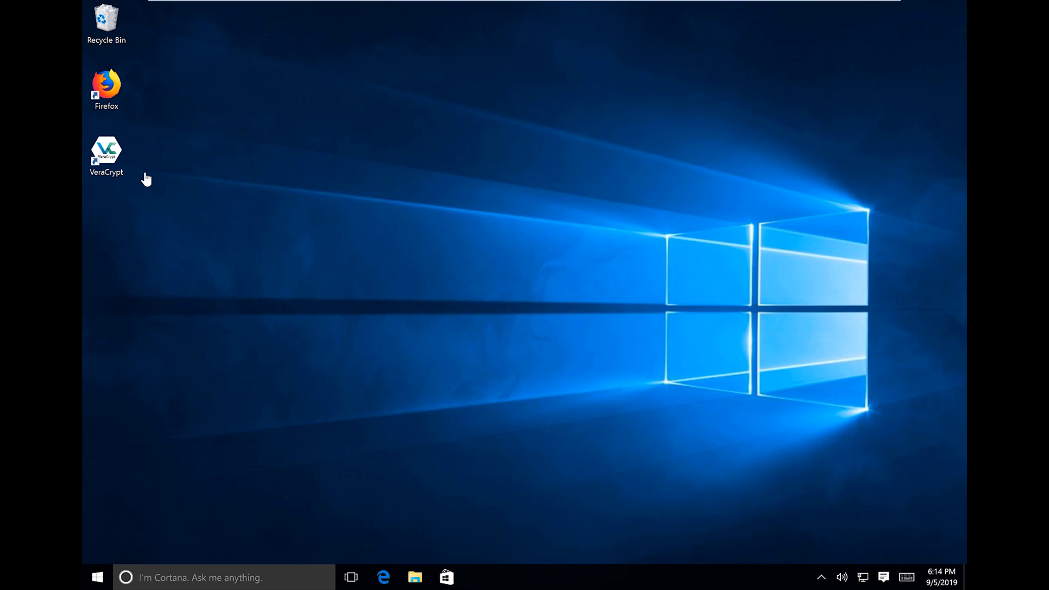
pyautogui.click(117, 156)
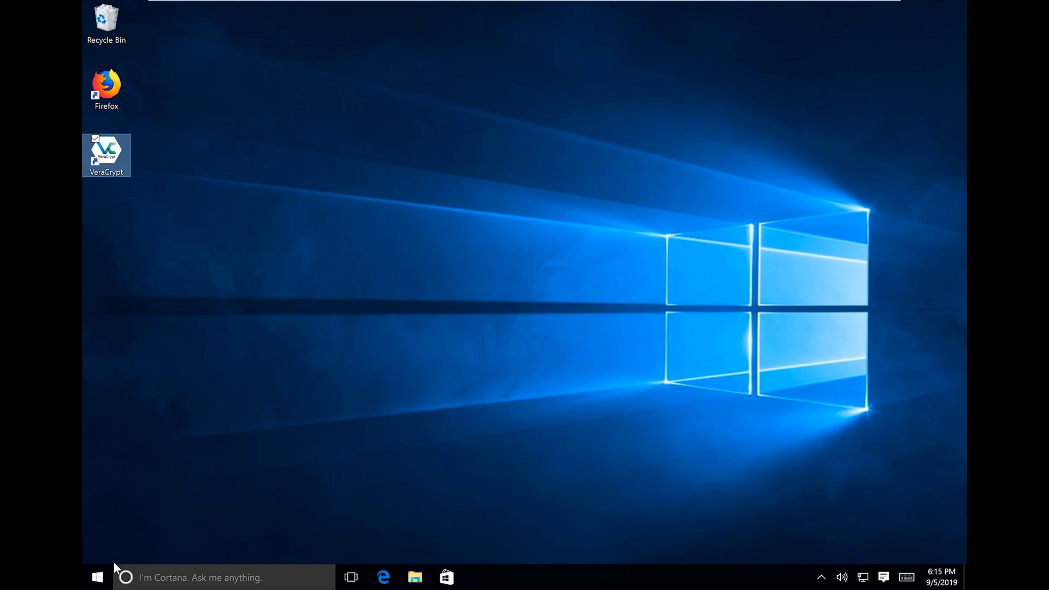
# Launch VeraCrypt from a Start search for 'Veracrypt' and move its window up-right.
pyautogui.click(100, 577)
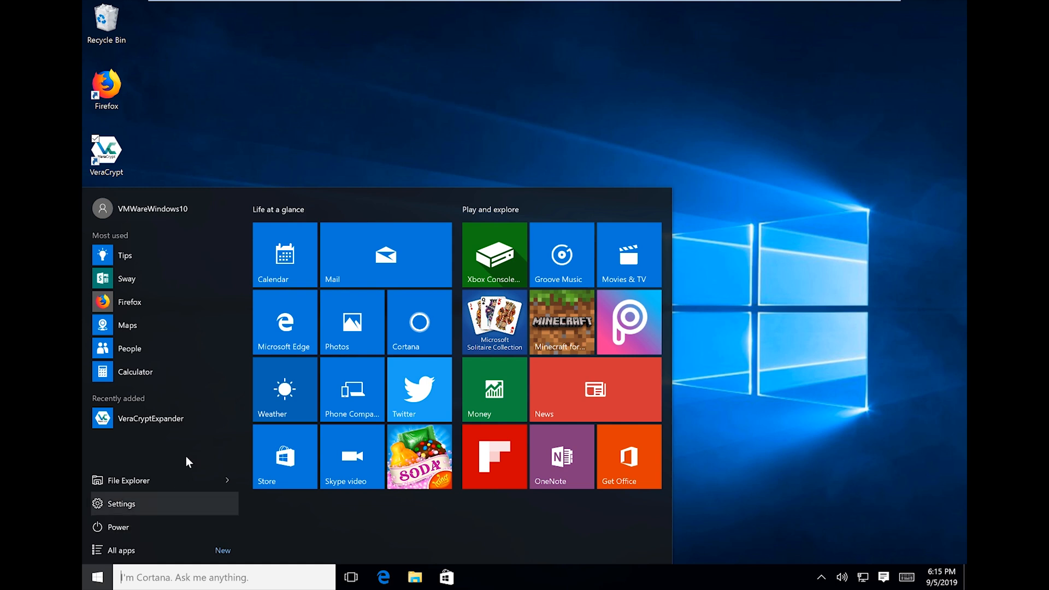
pyautogui.click(214, 581)
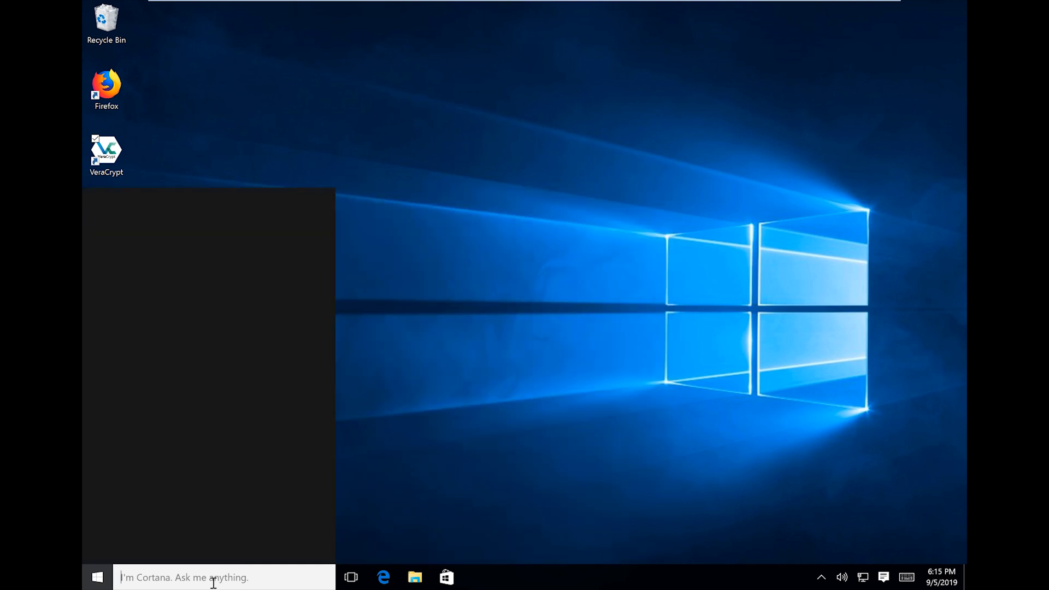
pyautogui.write('V')
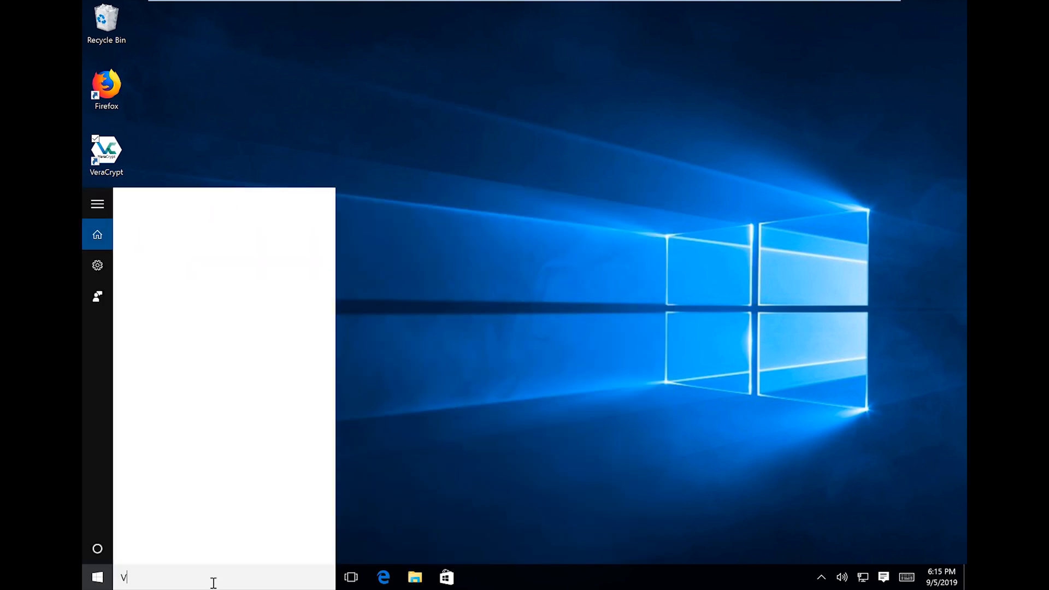
pyautogui.write('eracrypt')
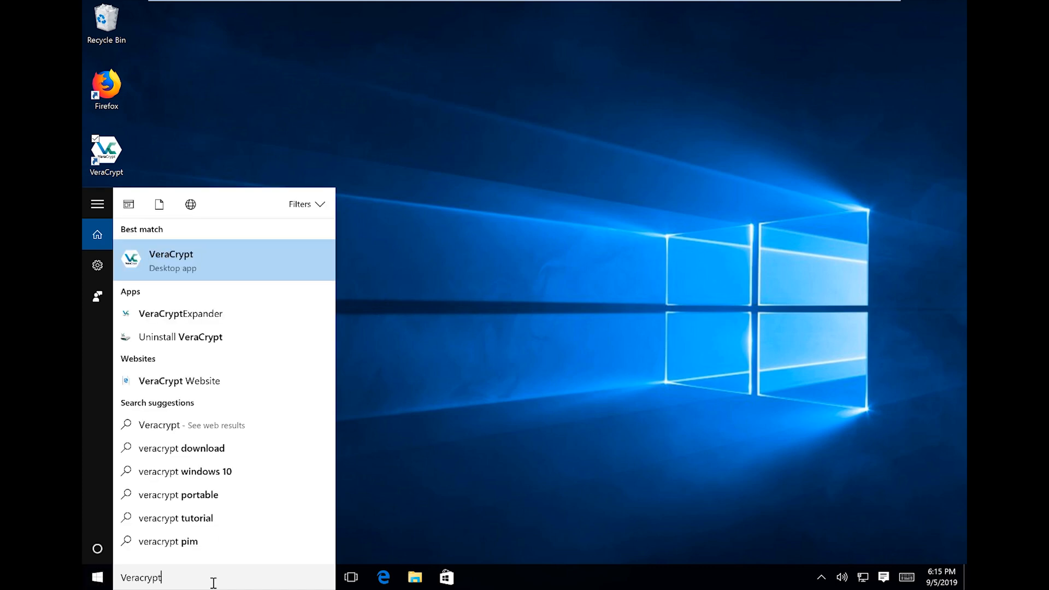
pyautogui.click(327, 276)
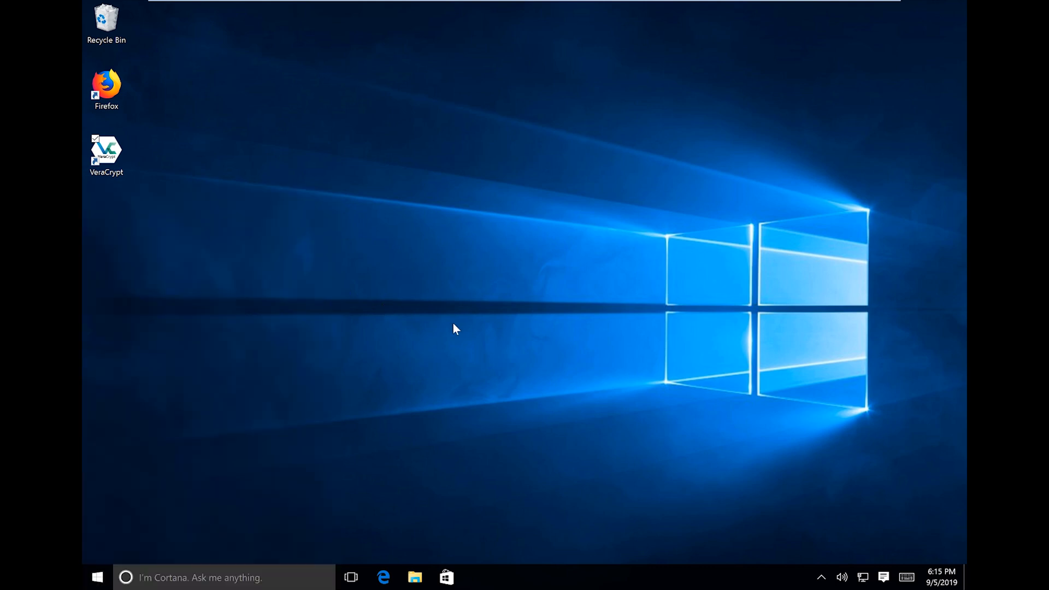
pyautogui.moveTo(483, 169); pyautogui.dragTo(603, 138)
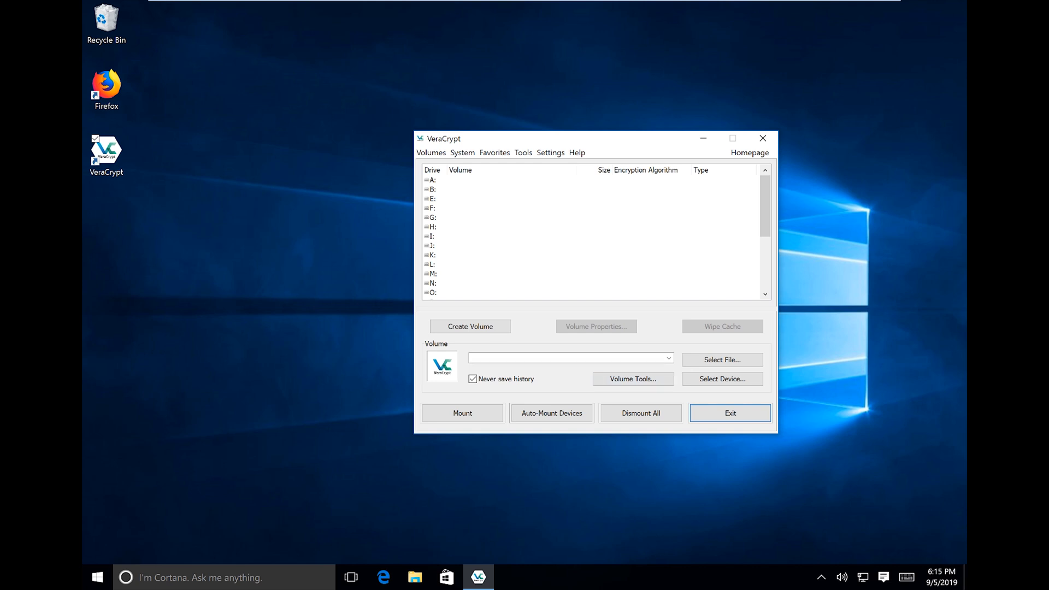
# Browse the menus, view and close the Beginner's Tutorial, then start Create Volume.
pyautogui.click(432, 152)
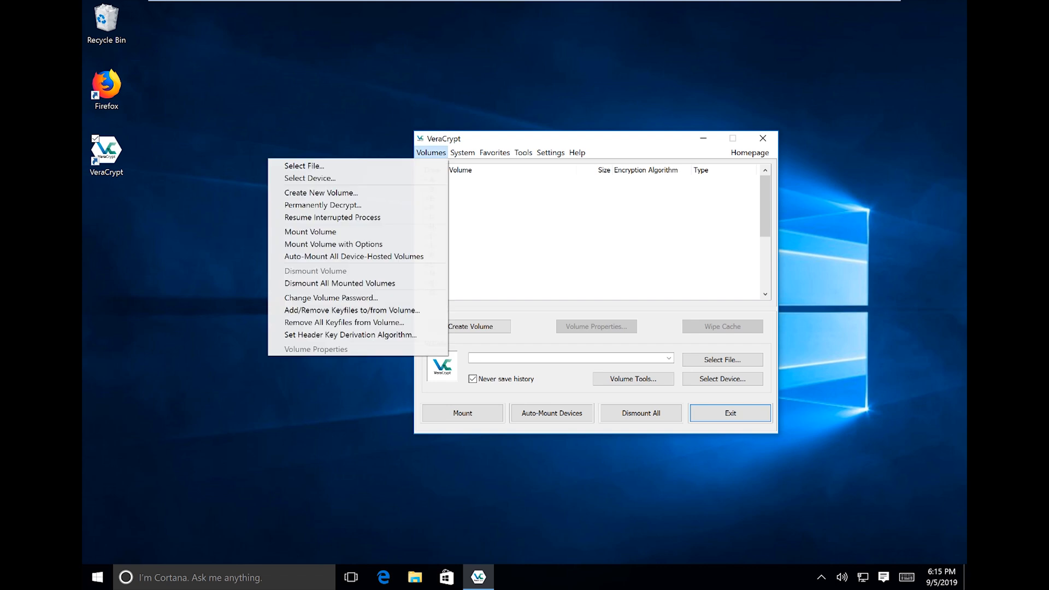
pyautogui.click(463, 153)
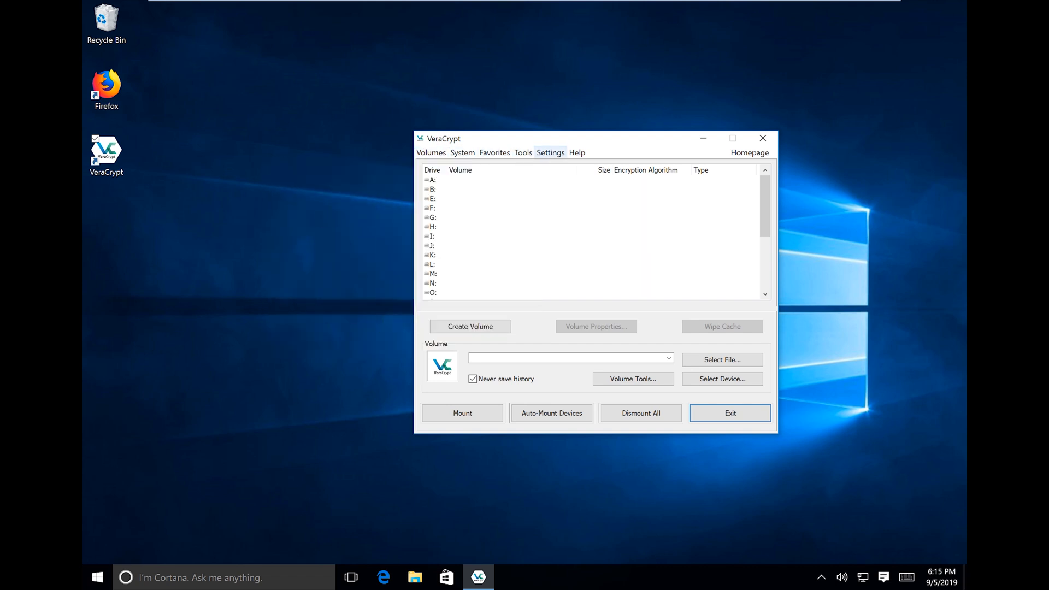
pyautogui.click(578, 153)
pyautogui.click(577, 153)
pyautogui.click(499, 190)
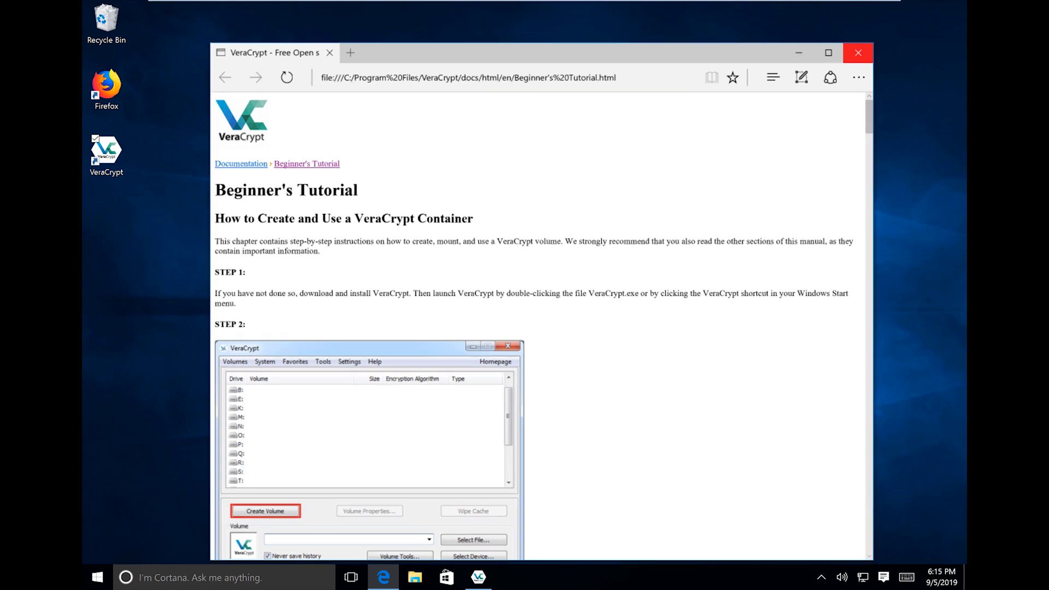
pyautogui.click(858, 53)
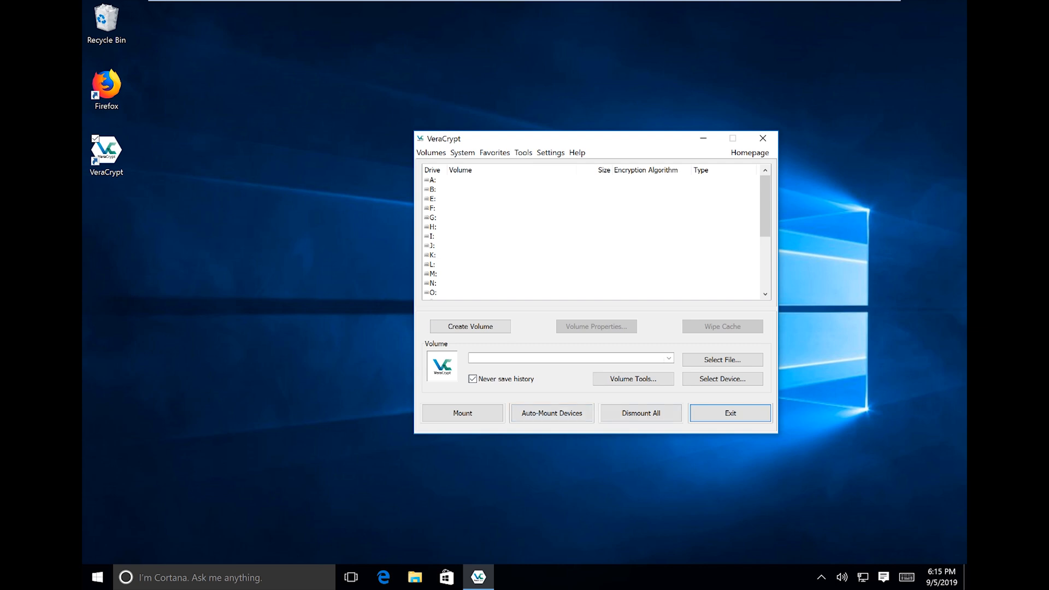
pyautogui.click(470, 326)
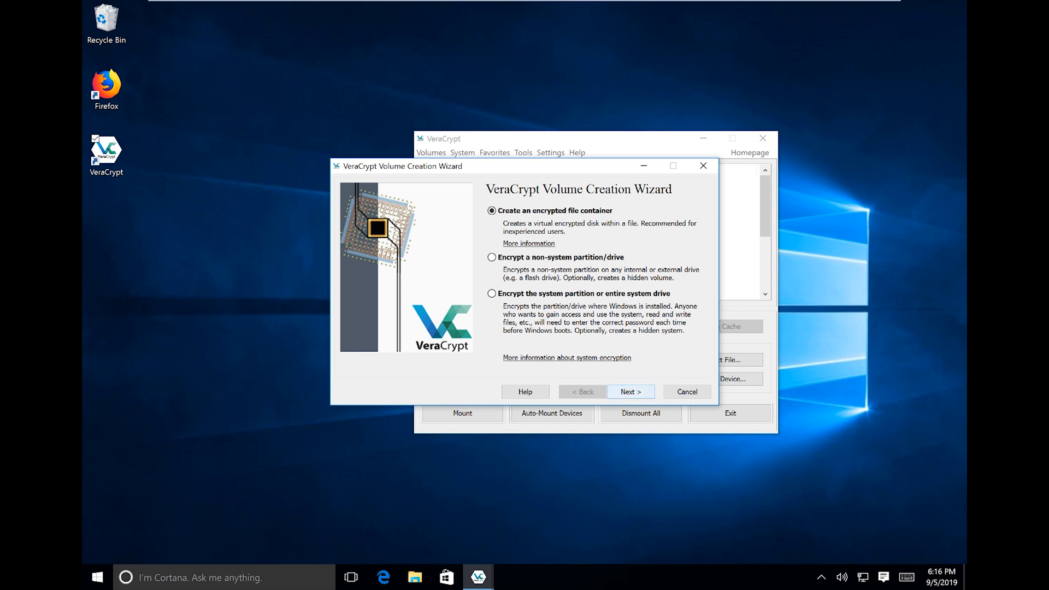
# Continue with 'Create an encrypted file container' to the volume type explanation.
pyautogui.click(631, 391)
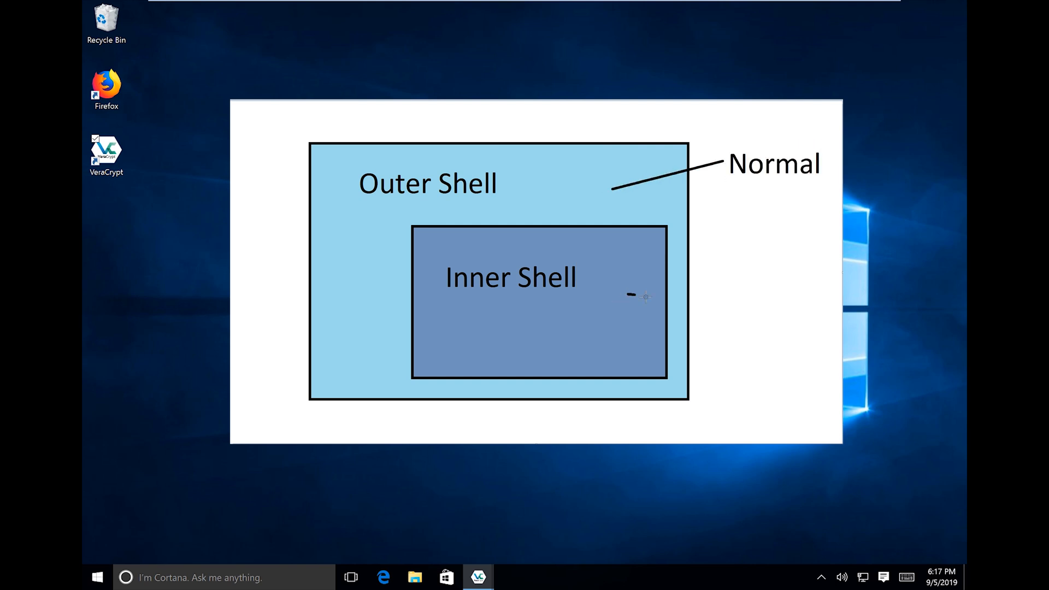
# Type 'Hidden' as the label for the diagram's Inner Shell.
pyautogui.write('Hidden')
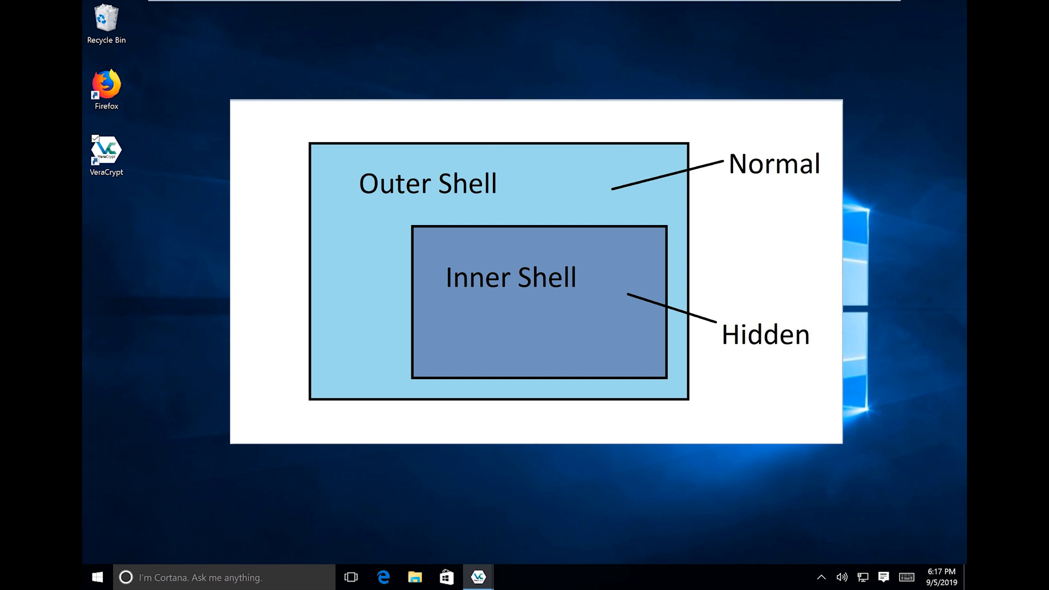
# Handwrite 'Decoy Drive' under the Normal label on the diagram.
pyautogui.click(622, 117)
pyautogui.moveTo(668, 228); pyautogui.dragTo(670, 251)
pyautogui.moveTo(684, 244); pyautogui.dragTo(709, 248)
pyautogui.moveTo(716, 240); pyautogui.dragTo(720, 241)
pyautogui.moveTo(722, 238)
pyautogui.mouseDown()
pyautogui.moveTo(722, 259)
pyautogui.moveTo(692, 277)
pyautogui.mouseUp()
pyautogui.moveTo(720, 266); pyautogui.dragTo(729, 264)
pyautogui.moveTo(731, 267); pyautogui.dragTo(740, 272)
# Handwrite 'Sensitive Data' under the Hidden label.
pyautogui.moveTo(678, 366); pyautogui.dragTo(670, 387)
pyautogui.moveTo(681, 380); pyautogui.dragTo(703, 377)
pyautogui.moveTo(711, 368); pyautogui.dragTo(707, 385)
pyautogui.moveTo(717, 372)
pyautogui.mouseDown()
pyautogui.moveTo(731, 383)
pyautogui.moveTo(753, 379)
pyautogui.mouseUp()
pyautogui.moveTo(711, 383); pyautogui.dragTo(681, 416)
pyautogui.moveTo(697, 404); pyautogui.dragTo(699, 414)
pyautogui.moveTo(703, 398); pyautogui.dragTo(706, 414)
pyautogui.moveTo(699, 406); pyautogui.dragTo(730, 409)
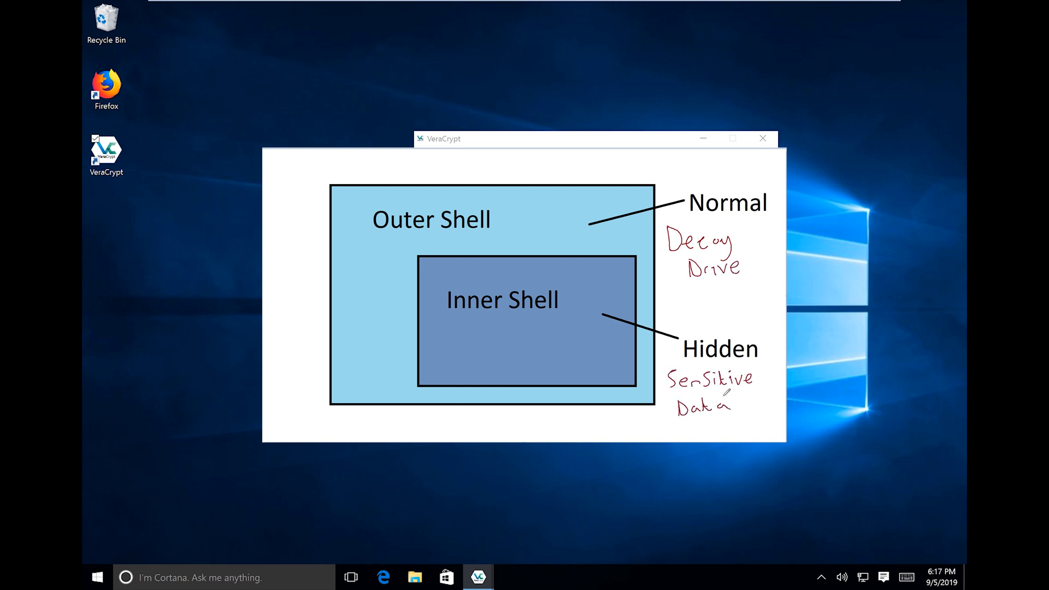
# Write the sizes 1GB beside and 500 MB inside the Inner Shell.
pyautogui.moveTo(340, 262)
pyautogui.mouseDown()
pyautogui.moveTo(347, 279)
pyautogui.moveTo(375, 270)
pyautogui.mouseUp()
pyautogui.moveTo(381, 257); pyautogui.dragTo(382, 280)
pyautogui.moveTo(382, 257); pyautogui.dragTo(383, 279)
pyautogui.moveTo(468, 336); pyautogui.dragTo(455, 358)
pyautogui.moveTo(497, 340)
pyautogui.mouseDown()
pyautogui.moveTo(490, 355)
pyautogui.moveTo(496, 341)
pyautogui.mouseUp()
pyautogui.moveTo(515, 342); pyautogui.dragTo(516, 344)
pyautogui.moveTo(534, 359); pyautogui.dragTo(554, 358)
pyautogui.moveTo(560, 341); pyautogui.dragTo(561, 360)
# Hatch the upper-left and lower-right areas of the Inner Shell box.
pyautogui.moveTo(420, 279); pyautogui.dragTo(448, 259)
pyautogui.moveTo(420, 301); pyautogui.dragTo(472, 260)
pyautogui.moveTo(422, 323); pyautogui.dragTo(516, 258)
pyautogui.moveTo(526, 382); pyautogui.dragTo(624, 328)
pyautogui.moveTo(561, 385); pyautogui.dragTo(629, 349)
pyautogui.moveTo(602, 383); pyautogui.dragTo(629, 368)
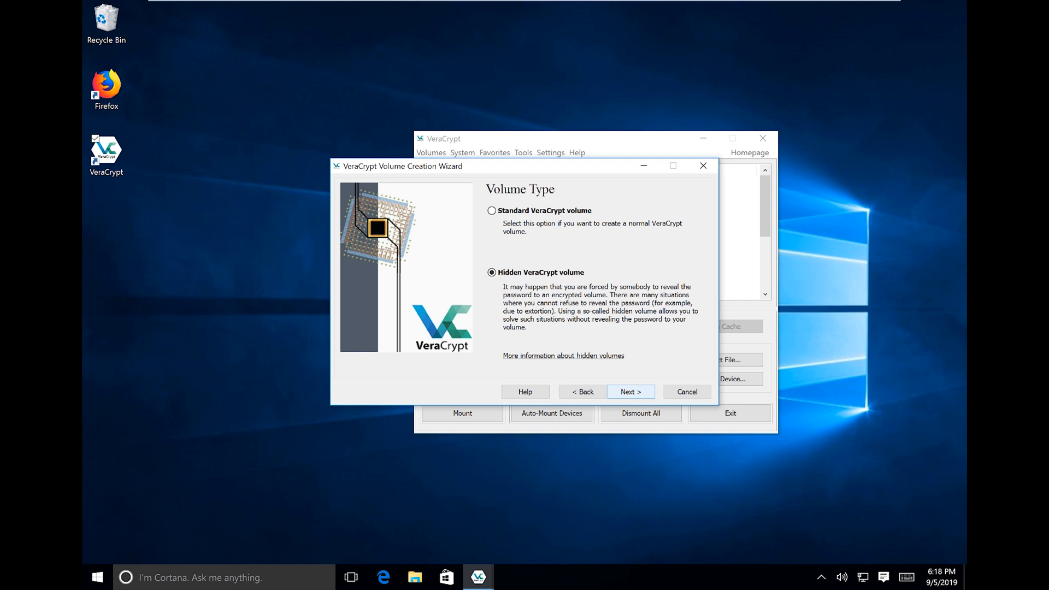
# Confirm Hidden VeraCrypt volume and keep Normal mode to reach the Volume Location step.
pyautogui.press('Return')
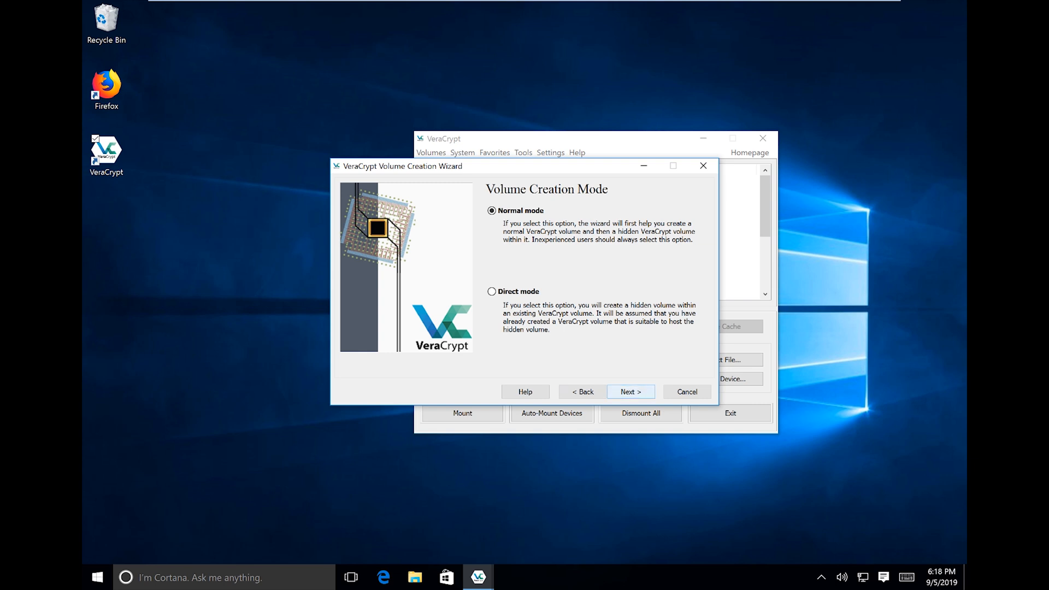
pyautogui.press('Return')
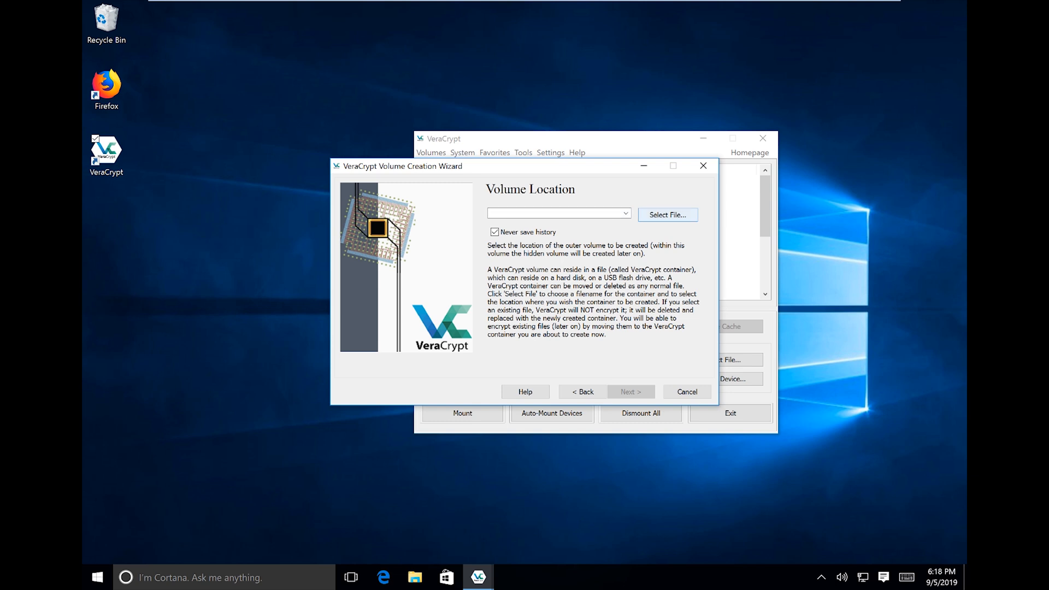
# Create a new text document on the desktop named Data.
pyautogui.rightClick(94, 240)
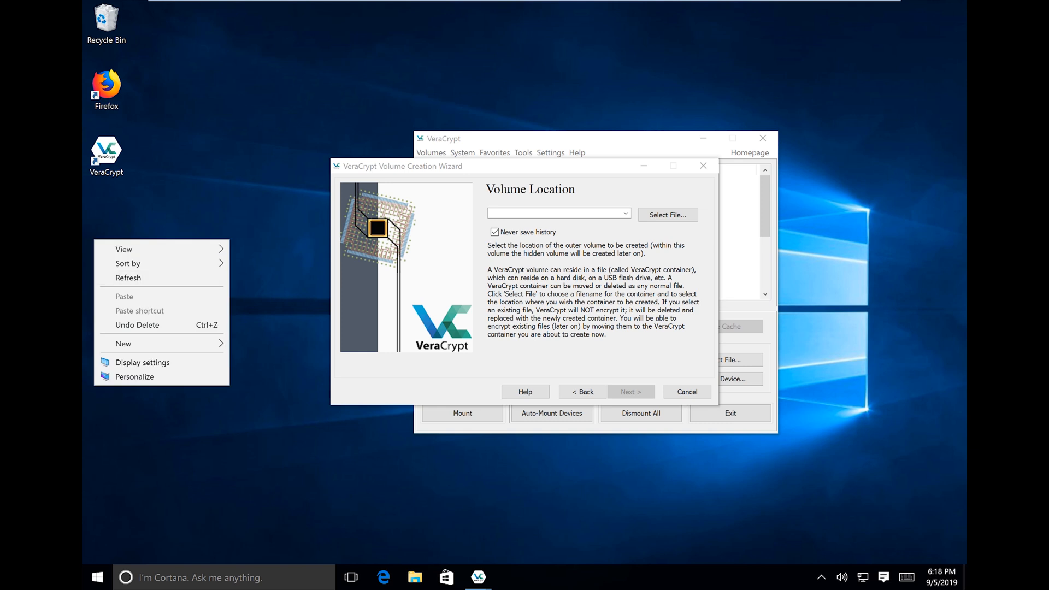
pyautogui.moveTo(164, 343)
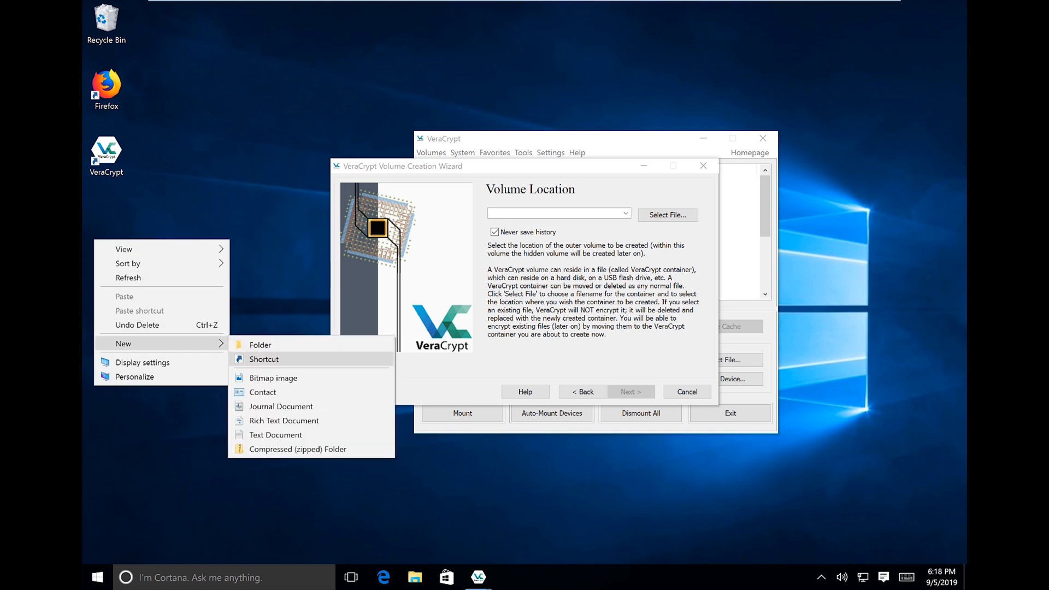
pyautogui.click(276, 435)
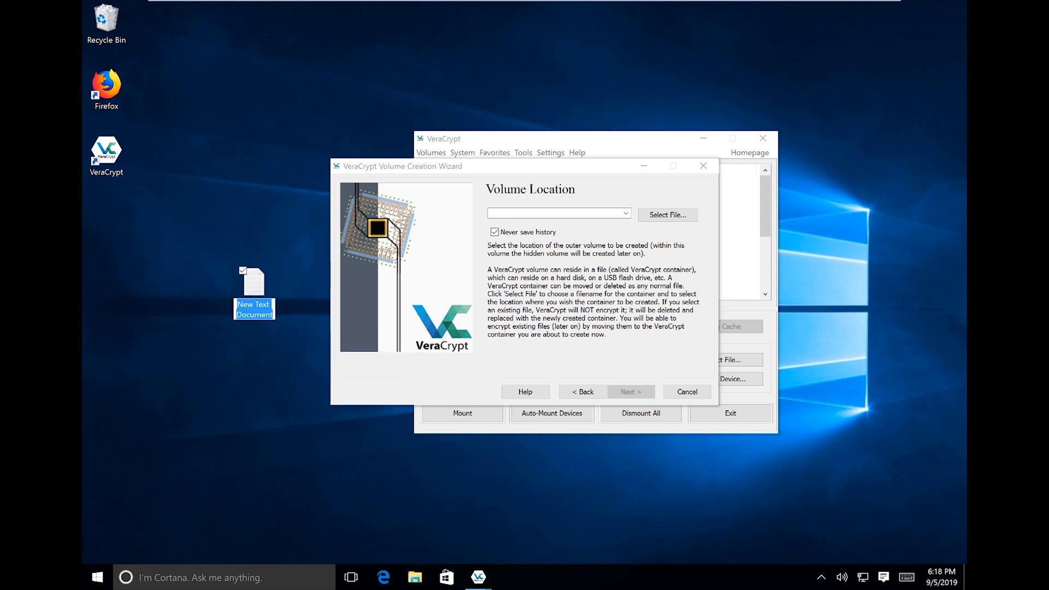
pyautogui.write('Data')
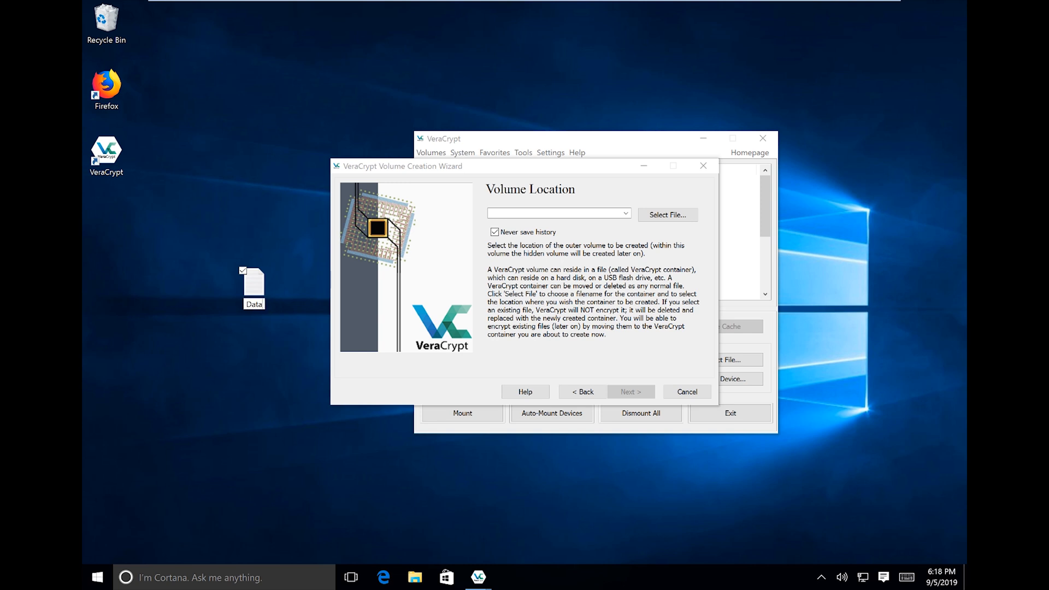
pyautogui.press('Return')
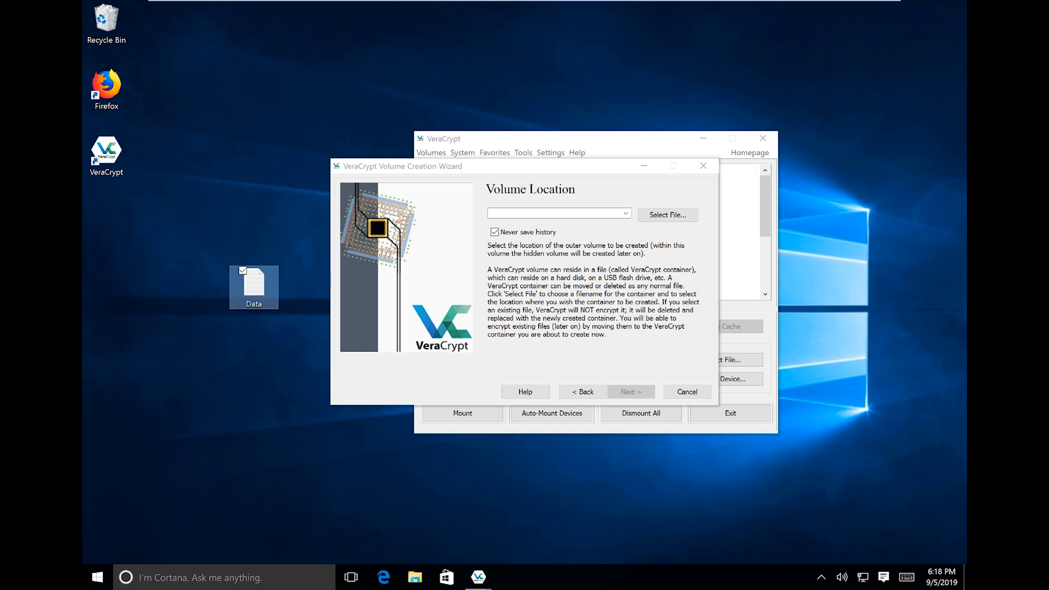
# Set Desktop\Data as the outer volume location, confirming replacement of Data.txt.
pyautogui.click(668, 215)
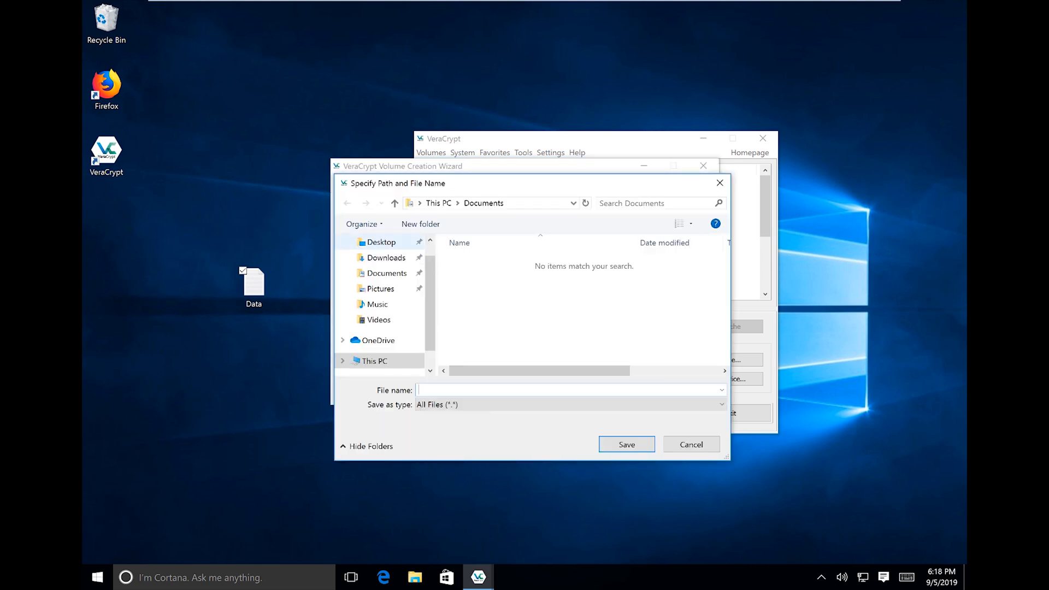
pyautogui.click(382, 243)
pyautogui.click(472, 262)
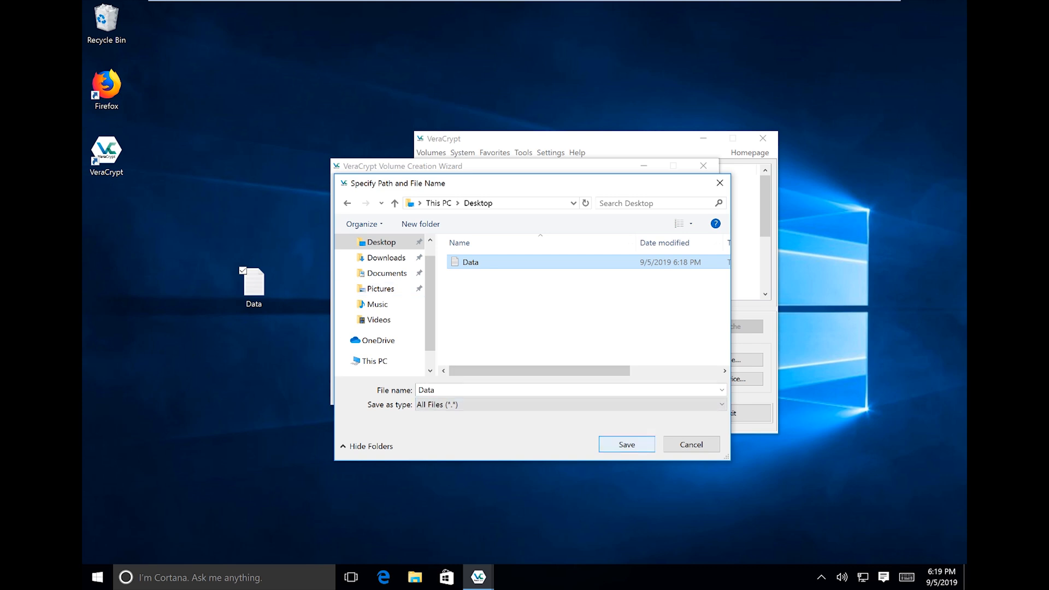
pyautogui.click(627, 444)
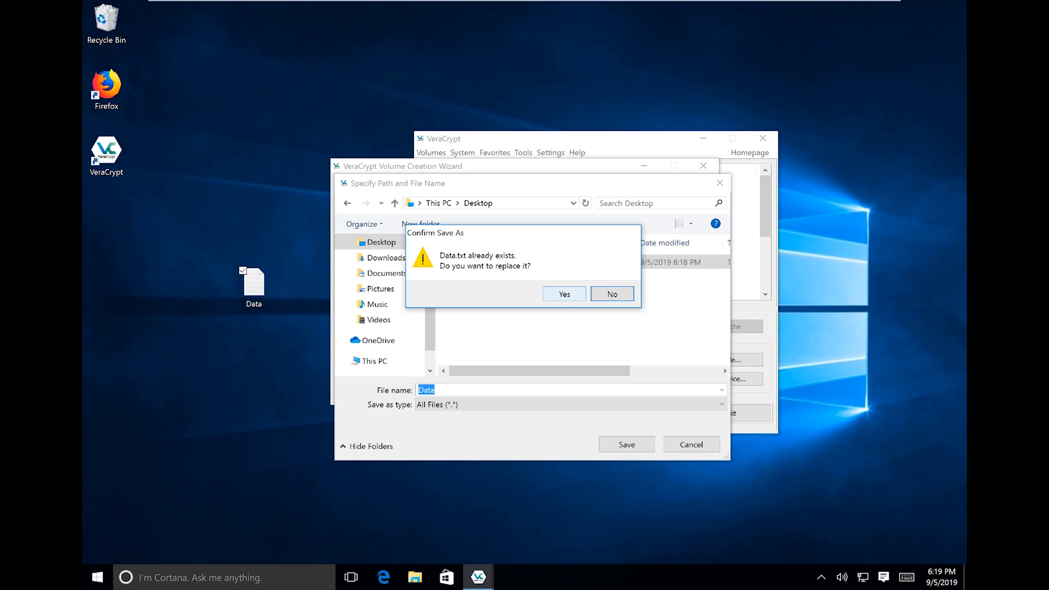
pyautogui.click(565, 294)
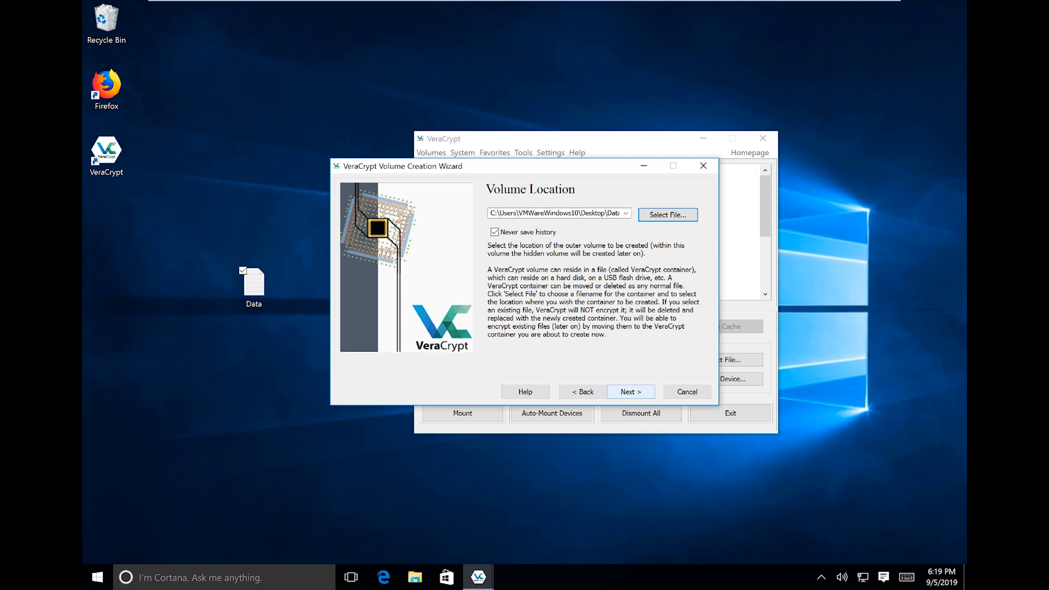
pyautogui.click(631, 392)
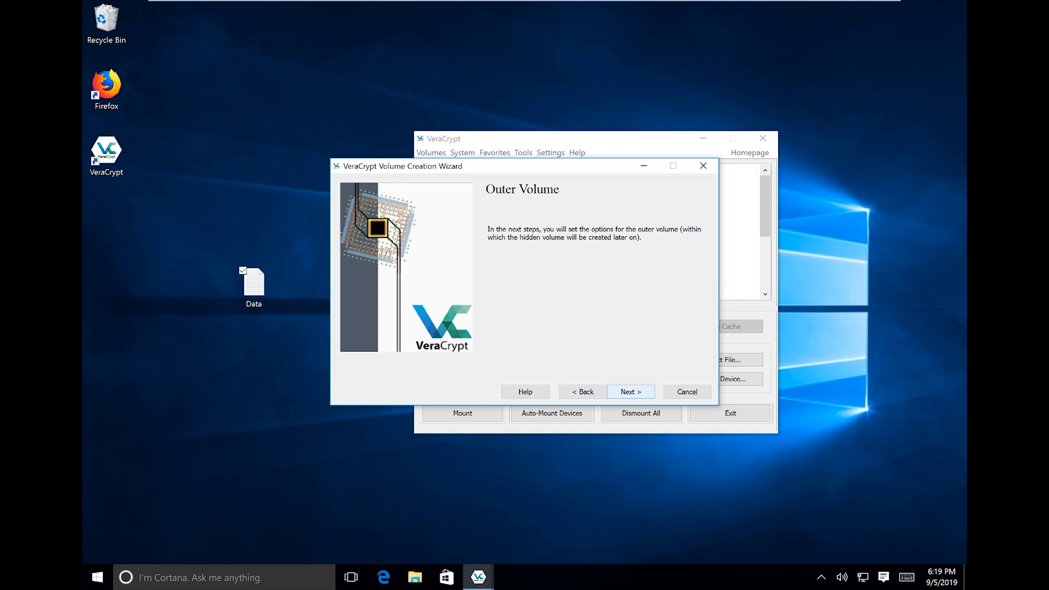
# Advance to Outer Volume Encryption Options and list the encryption algorithms.
pyautogui.click(630, 392)
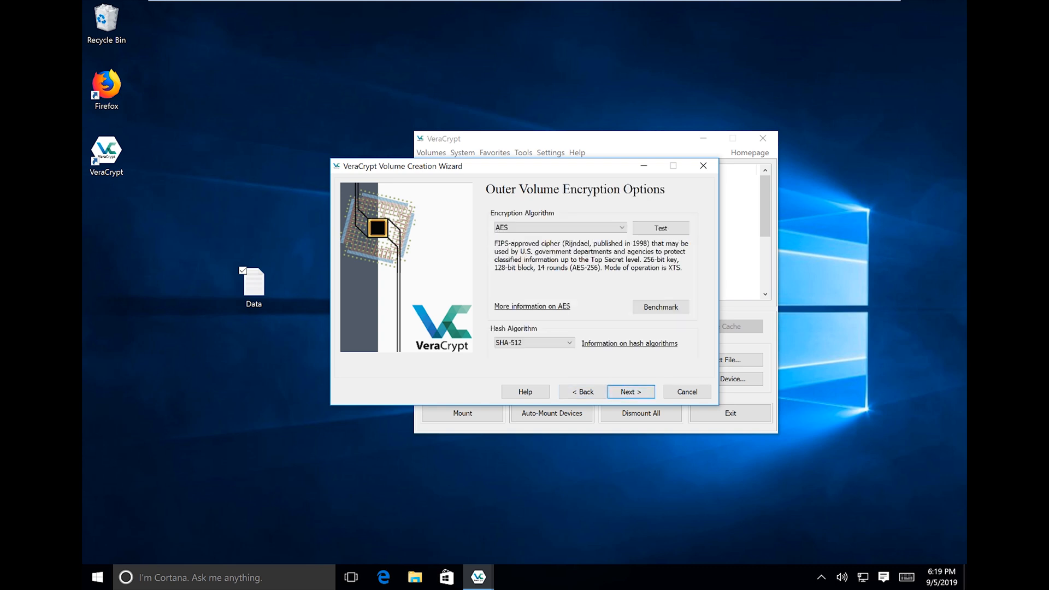
pyautogui.click(568, 227)
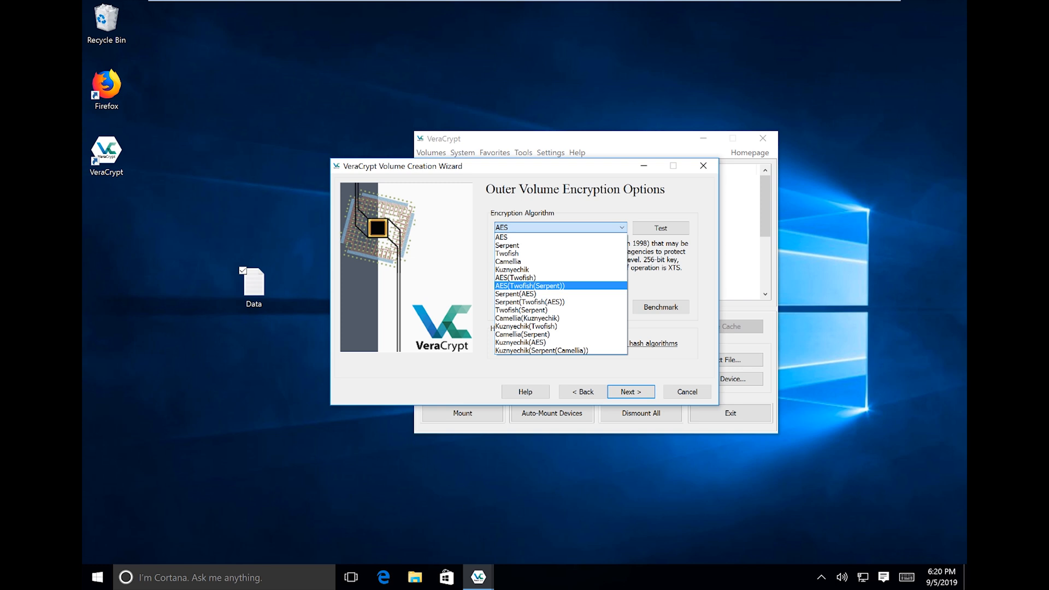
# Choose the AES(Twofish(Serpent)) cascade with SHA-512 hash for the outer volume.
pyautogui.press('Down')
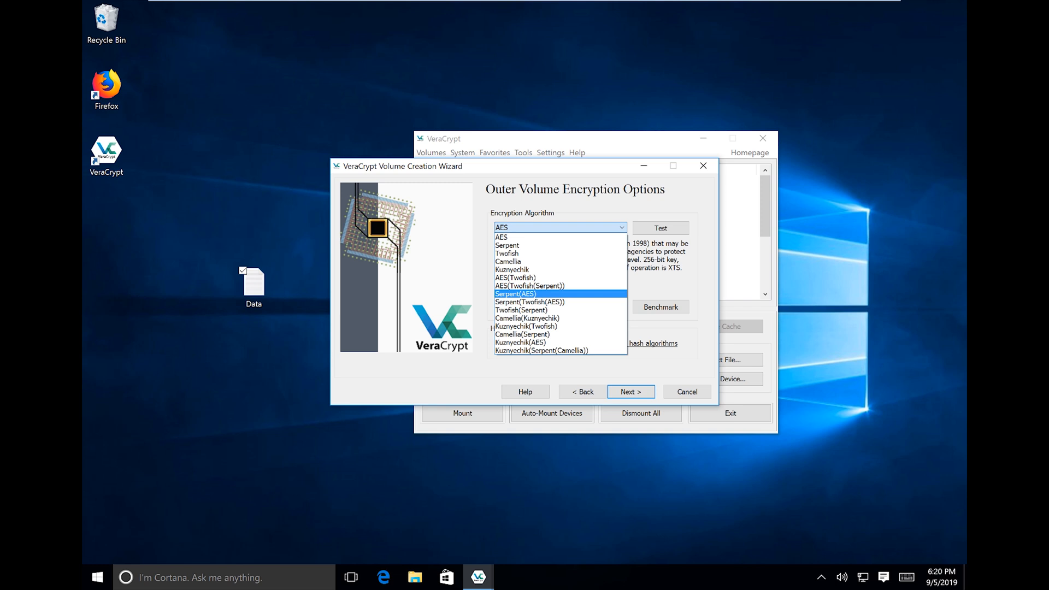
pyautogui.press('Up')
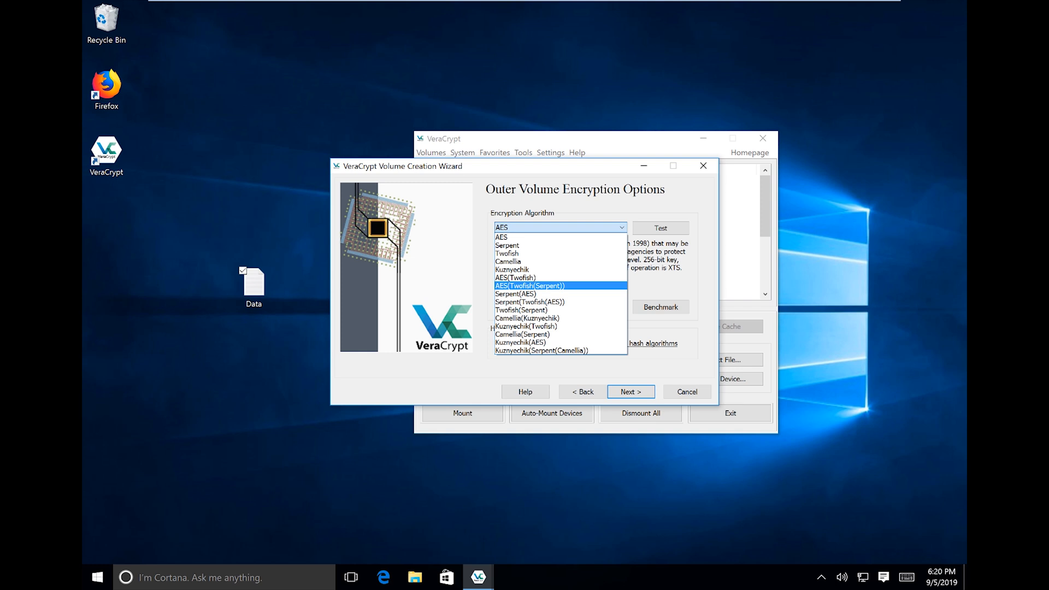
pyautogui.click(531, 286)
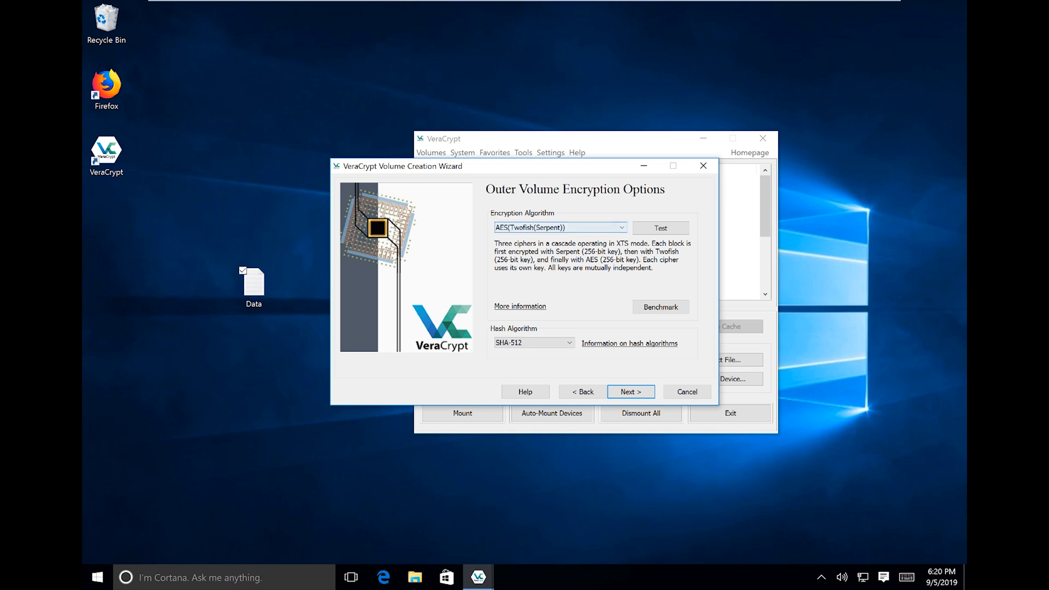
pyautogui.click(536, 342)
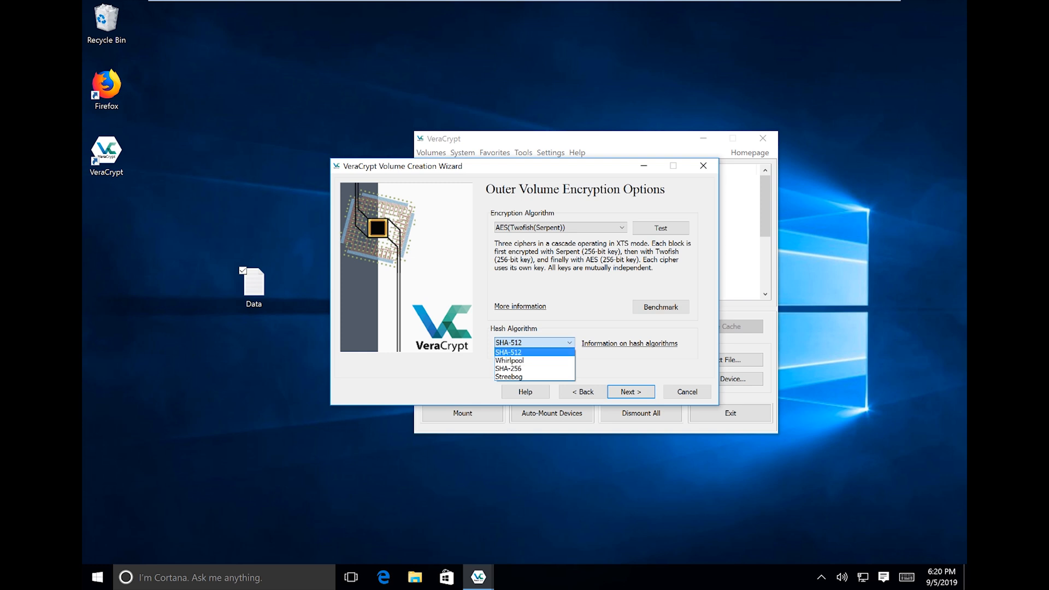
pyautogui.click(533, 352)
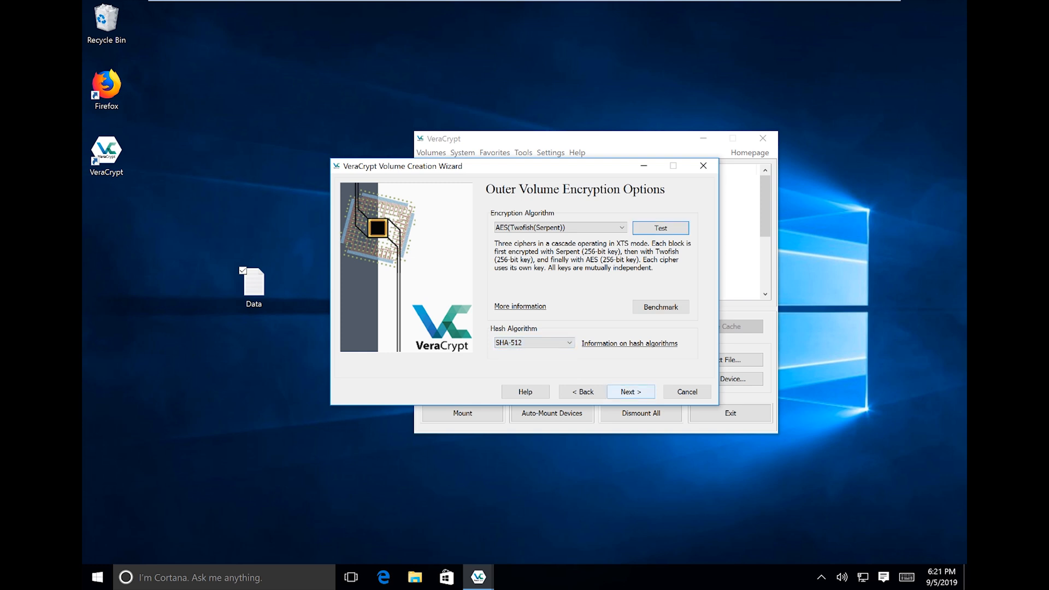
pyautogui.click(631, 392)
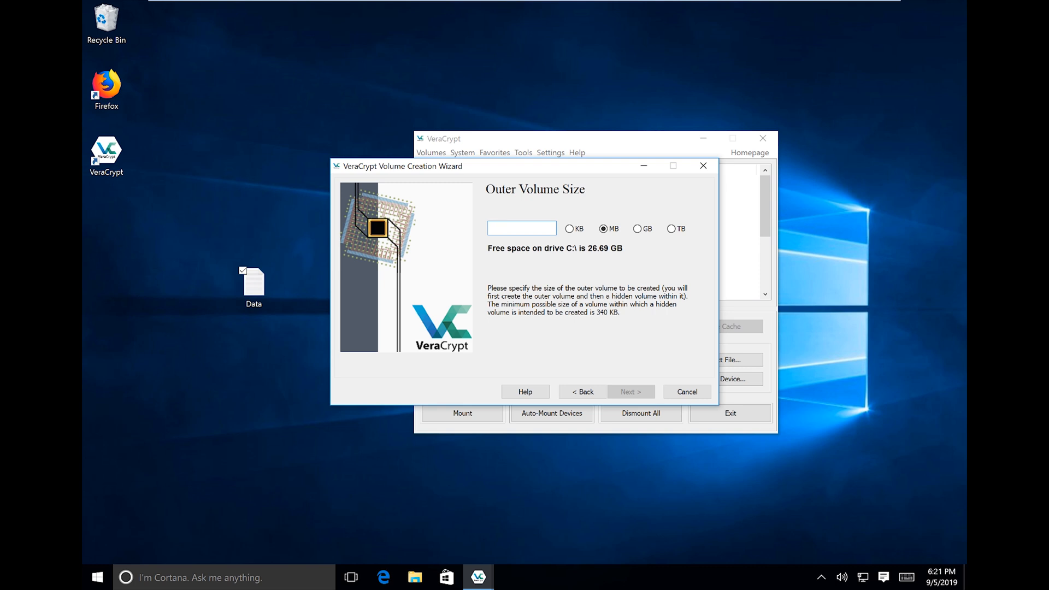
# Enter 1024 MB as the outer volume size.
pyautogui.write('1024')
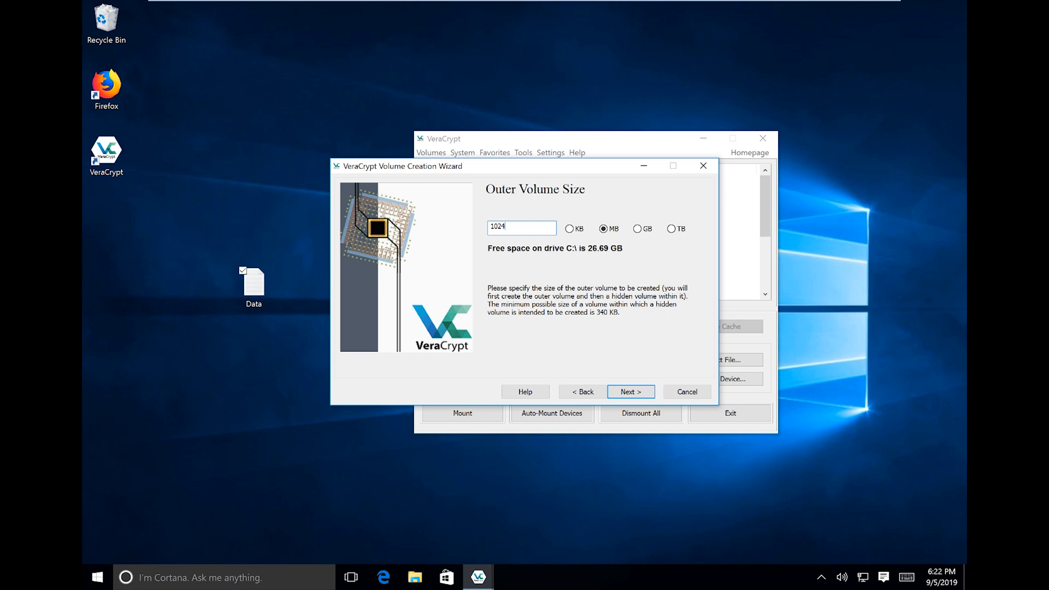
pyautogui.press('Return')
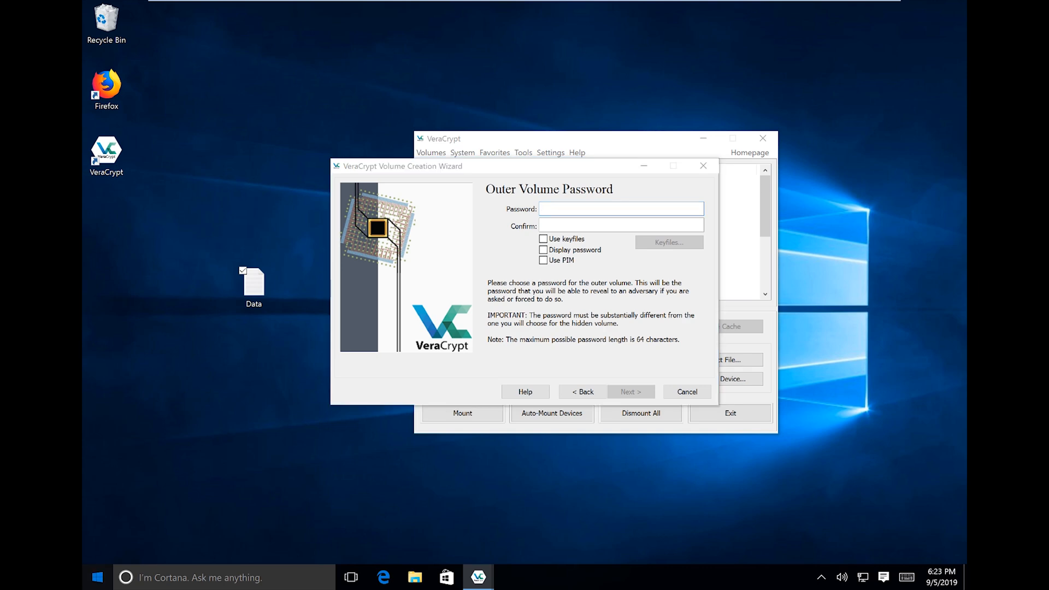
# Launch Notepad, type a new password and select it.
pyautogui.press('super')
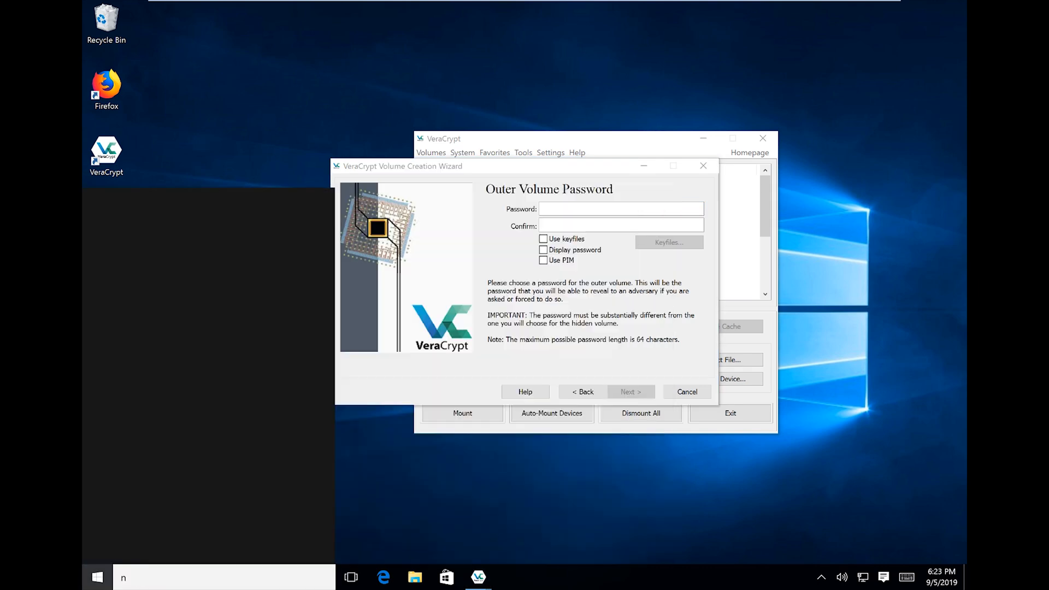
pyautogui.press('Return')
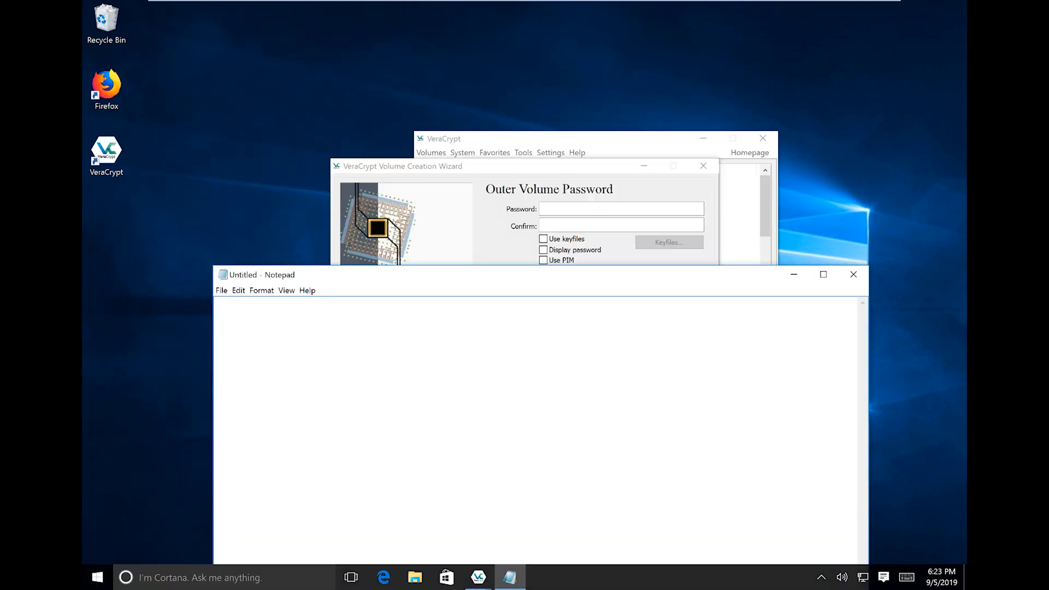
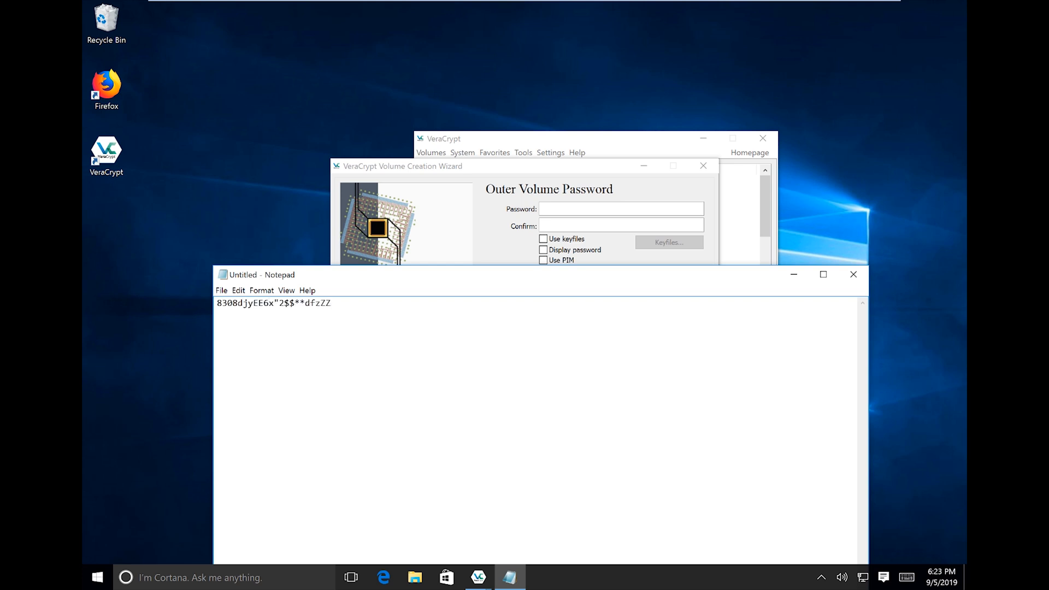
pyautogui.hotkey('ctrl', 'a')
# Copy the Notepad password into both the Password and Confirm fields.
pyautogui.moveTo(492, 275); pyautogui.dragTo(479, 308)
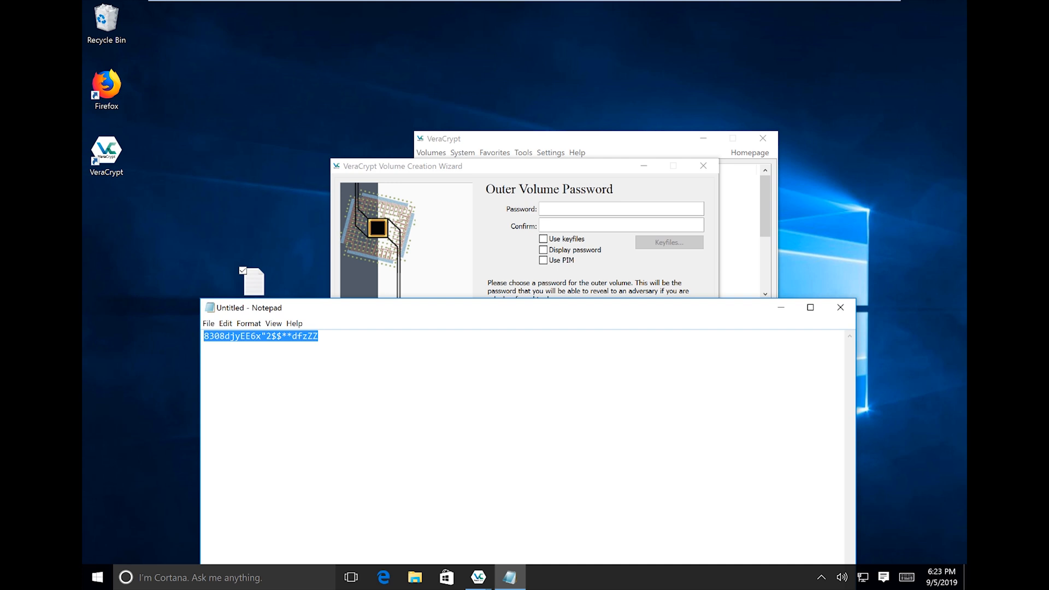
pyautogui.rightClick(293, 338)
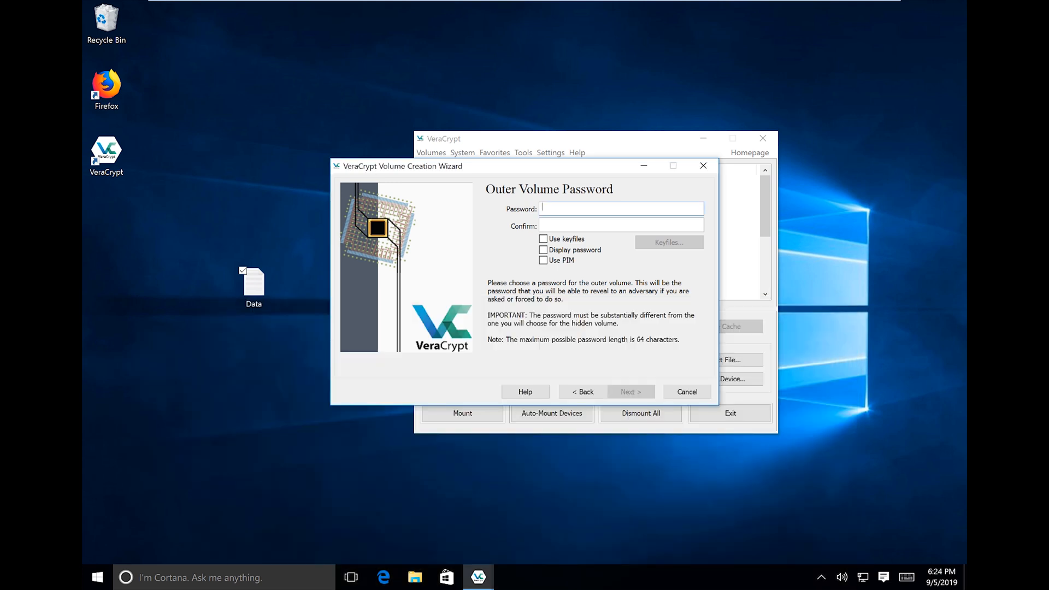
pyautogui.hotkey('ctrl', 'v')
pyautogui.press('Tab')
pyautogui.hotkey('ctrl', 'v')
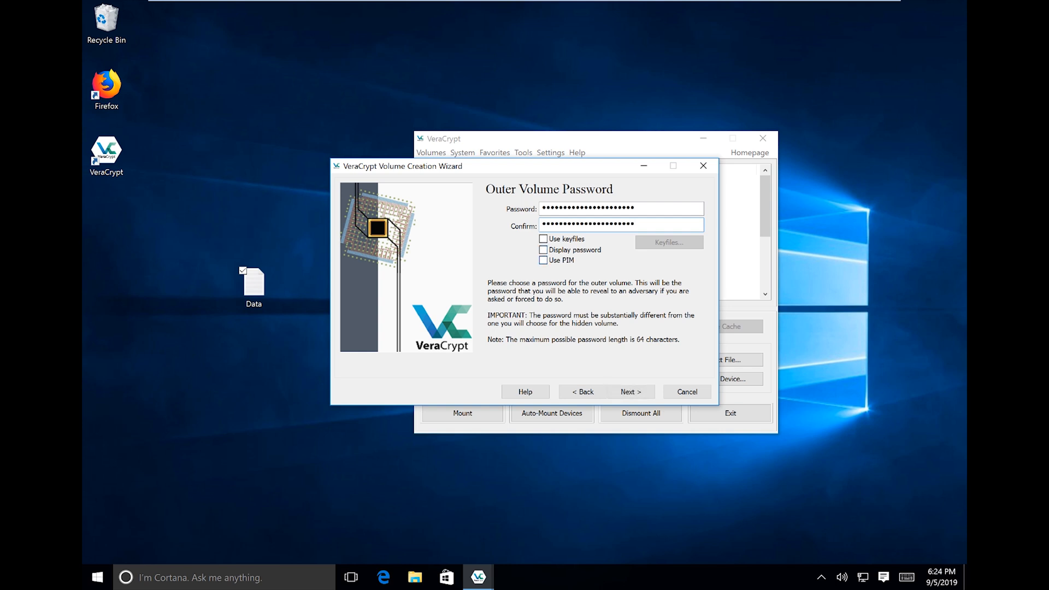
# Toggle Display password on to compare both entries, then off to mask them.
pyautogui.click(543, 250)
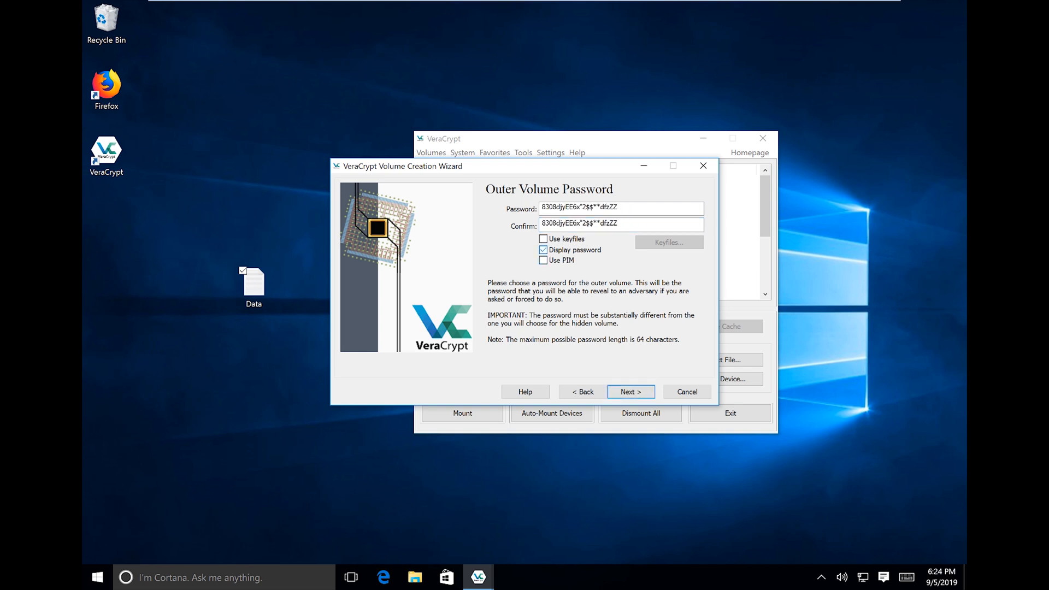
pyautogui.click(543, 250)
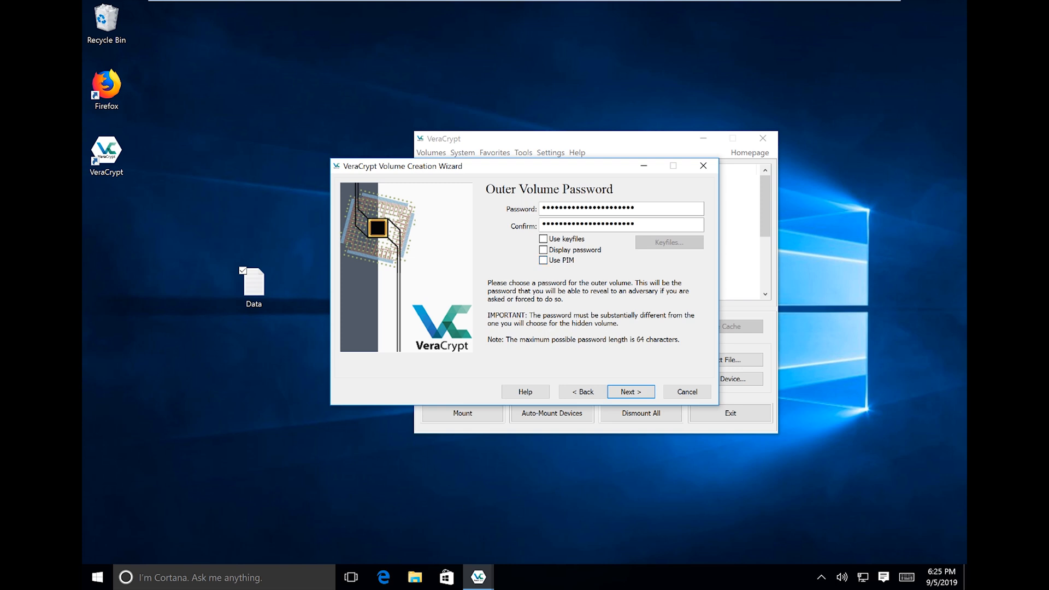
# Advance to Outer Volume Format and start formatting with FAT.
pyautogui.click(631, 392)
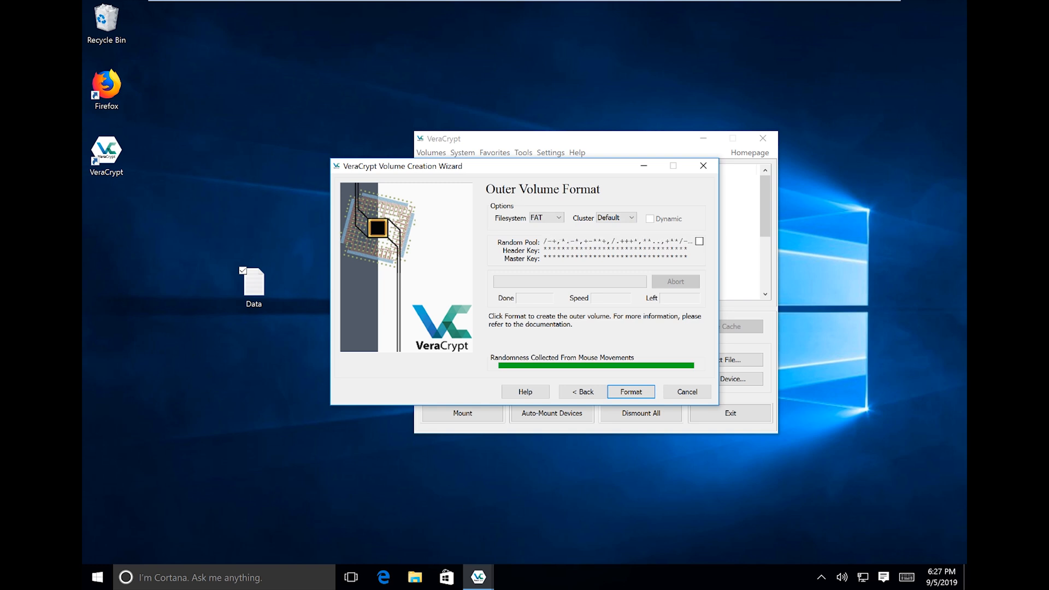
pyautogui.press('Return')
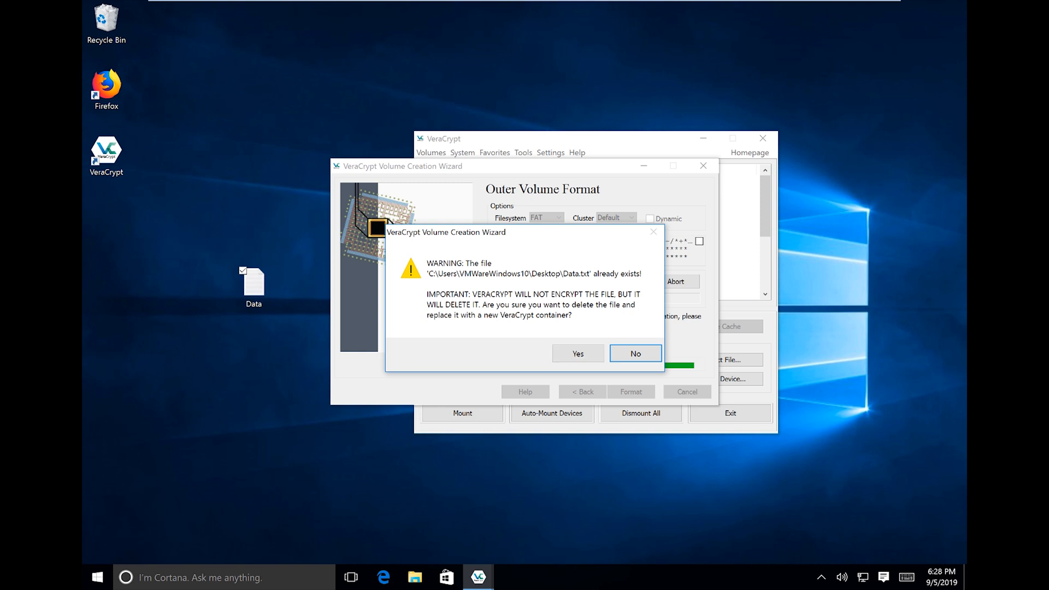
# Confirm replacing Data.txt with the container to begin formatting.
pyautogui.click(579, 353)
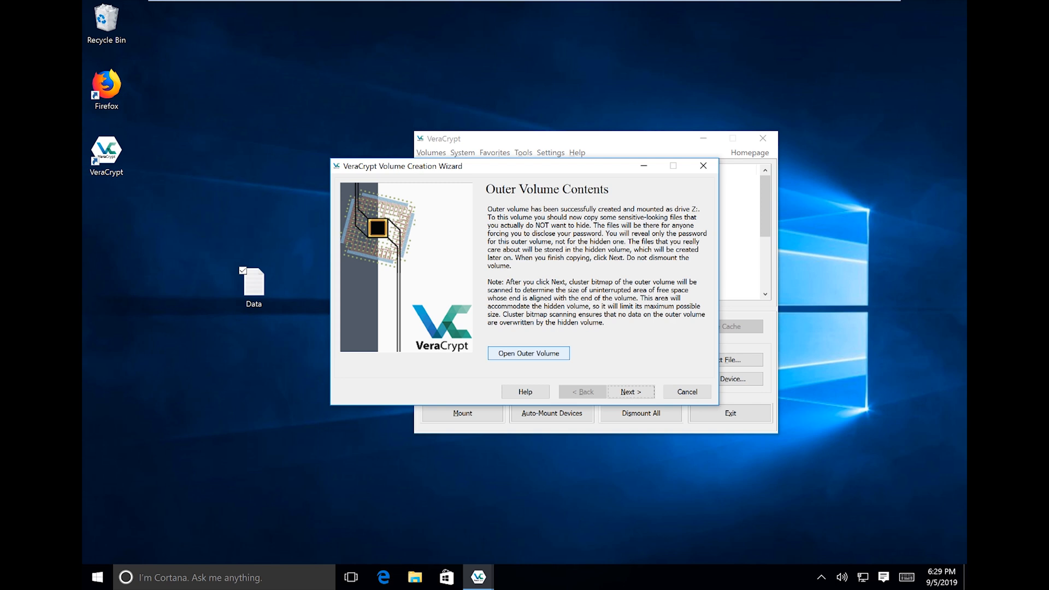
# Open the newly mounted outer volume Z: from the Outer Volume Contents page.
pyautogui.click(528, 353)
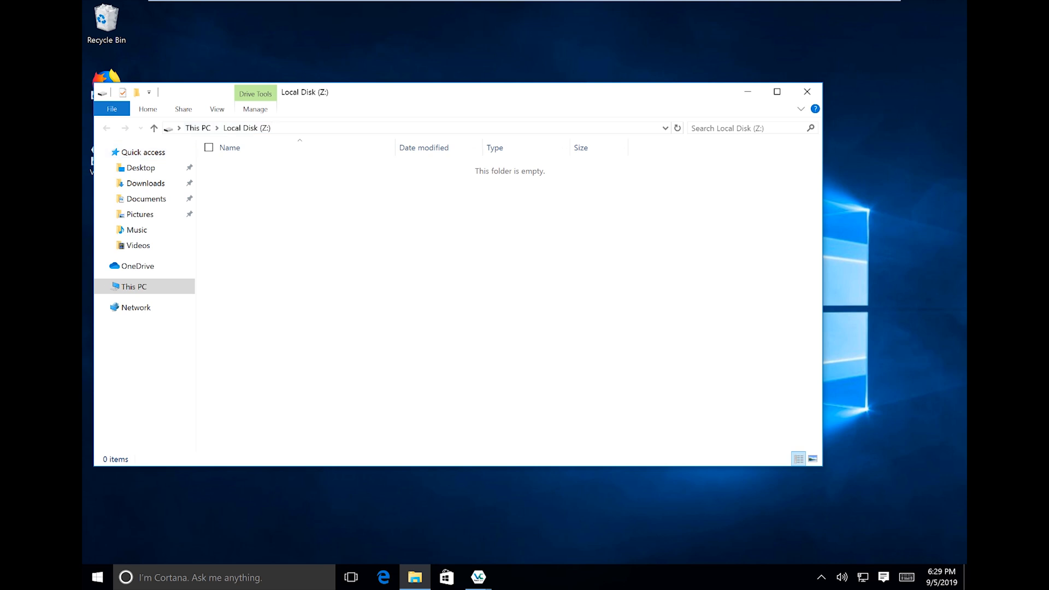
# Go to This PC in File Explorer and open the 0.99 GB Local Disk (Z:).
pyautogui.moveTo(340, 94); pyautogui.dragTo(445, 100)
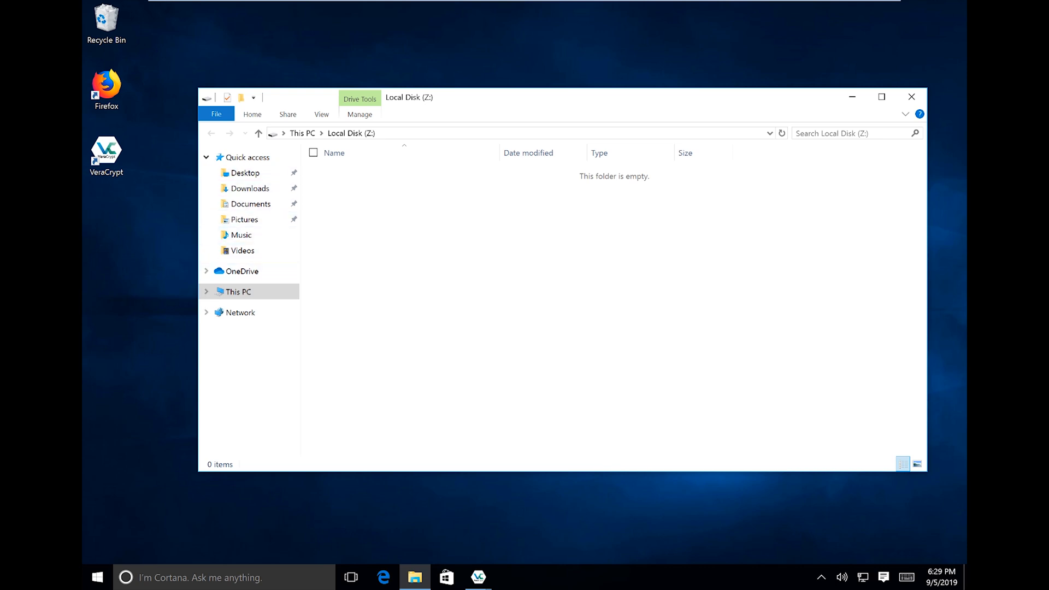
pyautogui.click(239, 292)
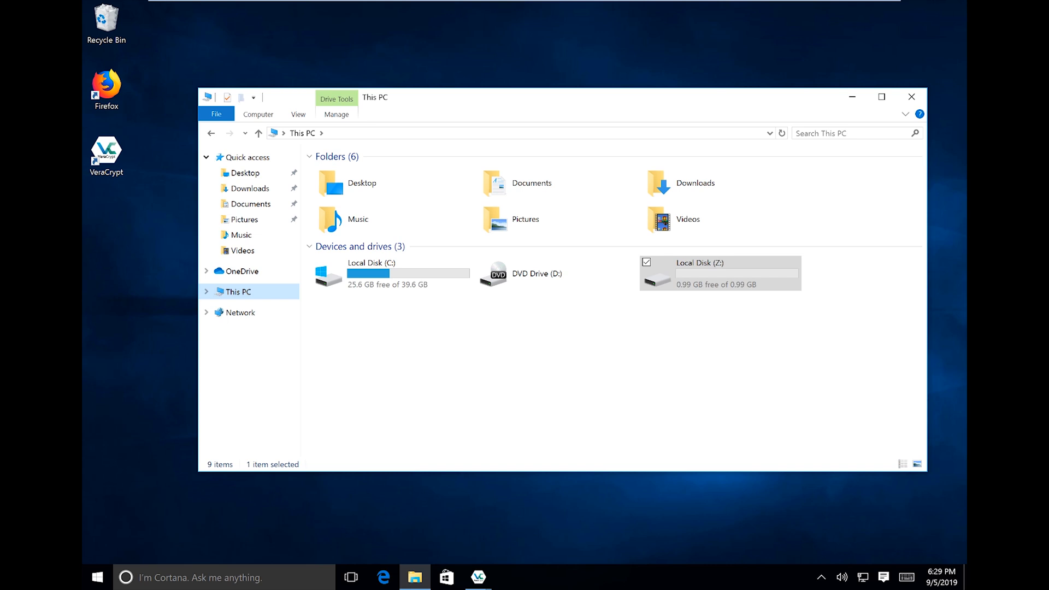
pyautogui.moveTo(583, 104); pyautogui.dragTo(481, 48)
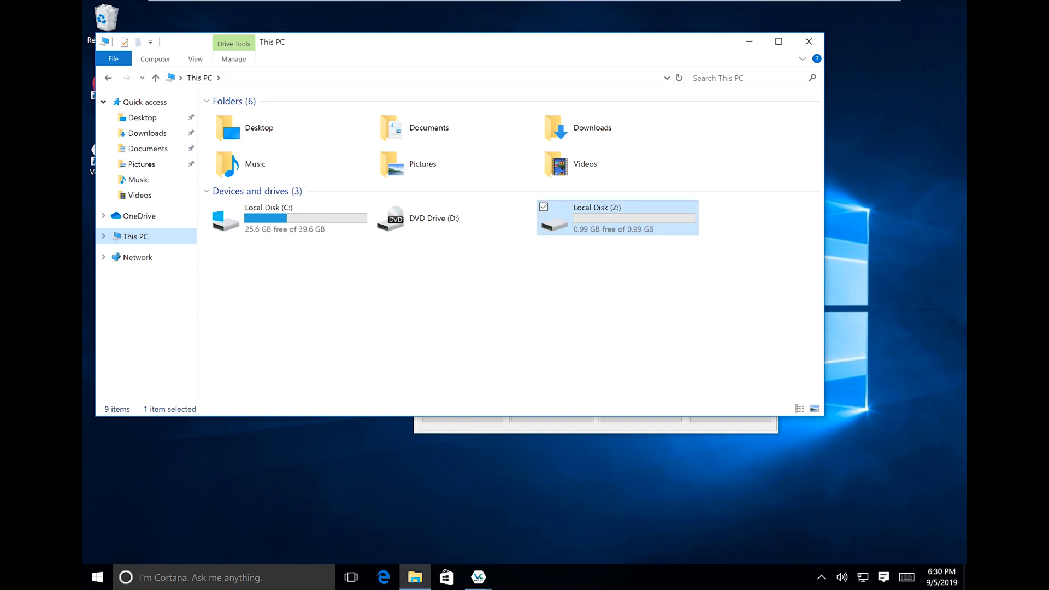
pyautogui.click(618, 218)
pyautogui.doubleClick(618, 218)
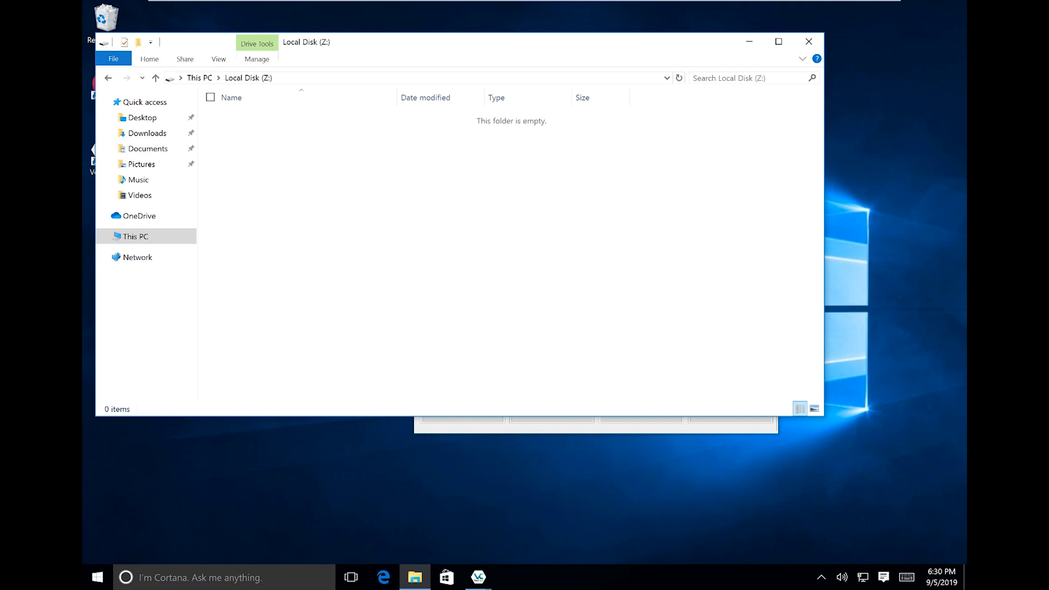
# Create a new folder named Test on drive Z:.
pyautogui.rightClick(208, 183)
pyautogui.moveTo(273, 339)
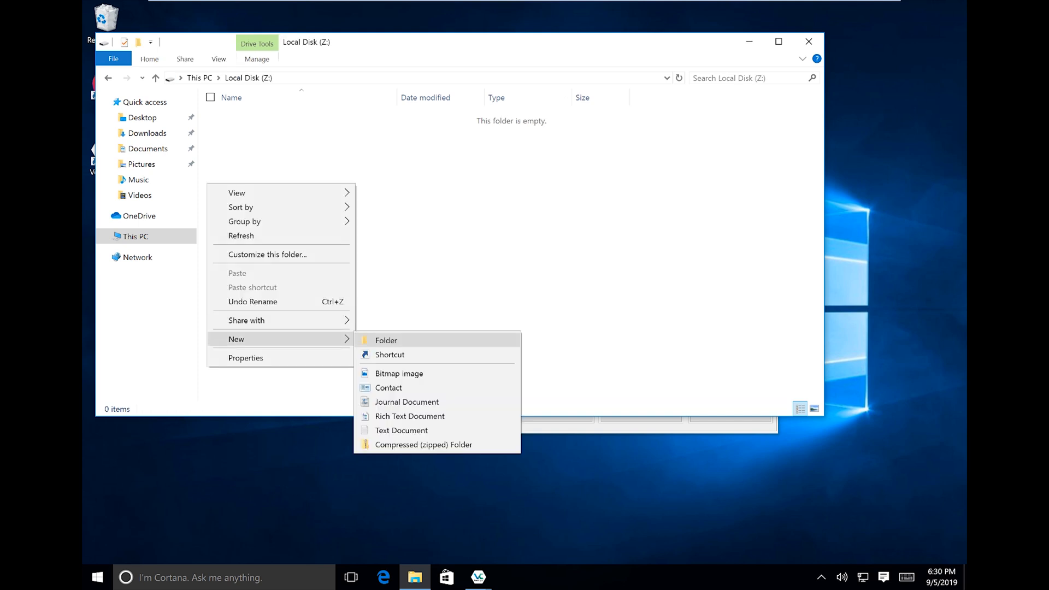
pyautogui.click(387, 340)
pyautogui.write('Test')
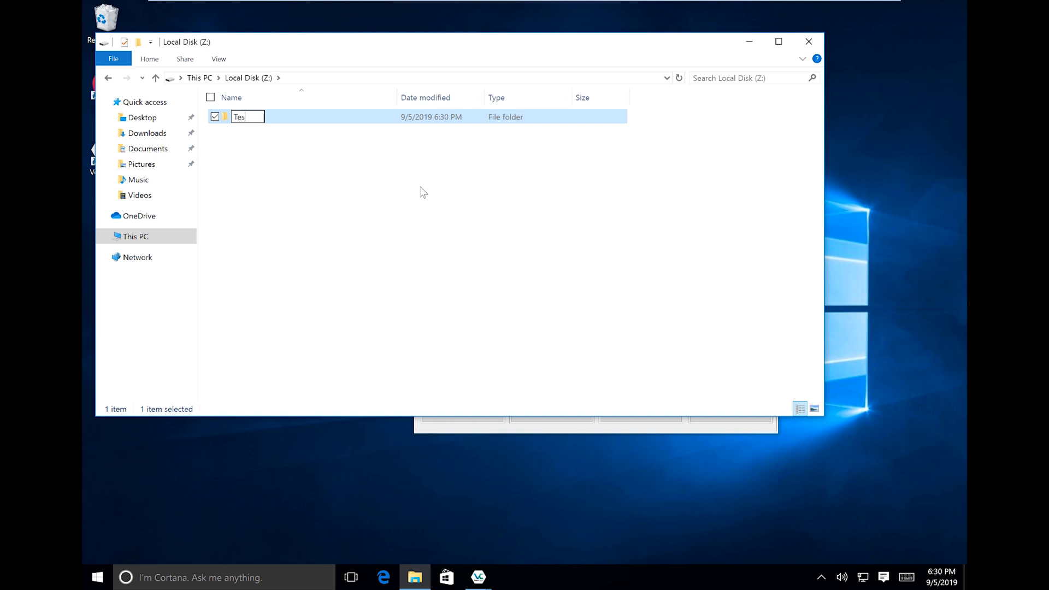
pyautogui.click(301, 234)
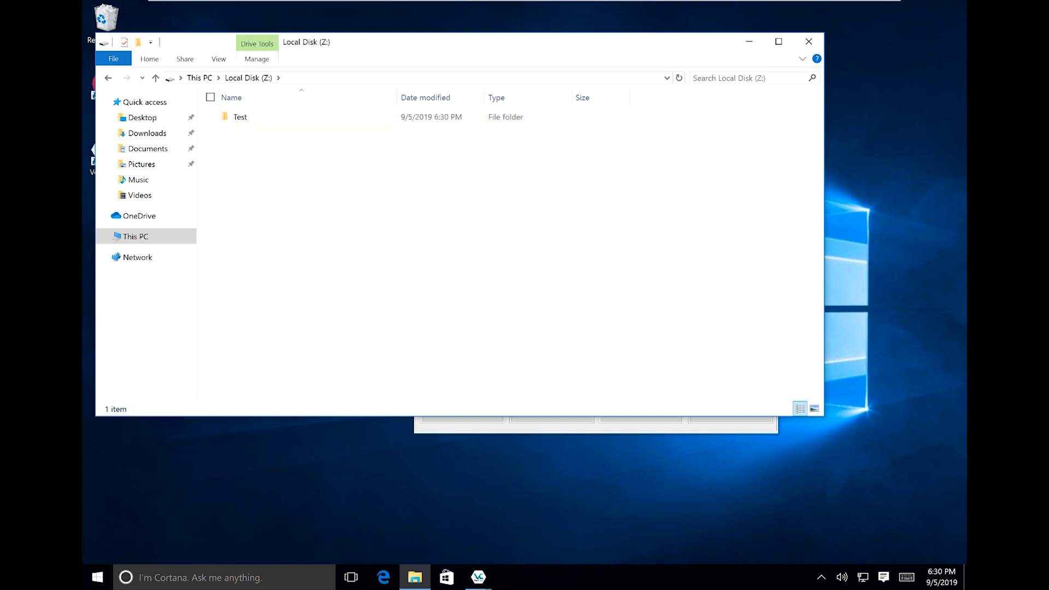
# Add a Test text document to Z:, recheck the drive's contents, and close File Explorer.
pyautogui.rightClick(301, 233)
pyautogui.moveTo(219, 388)
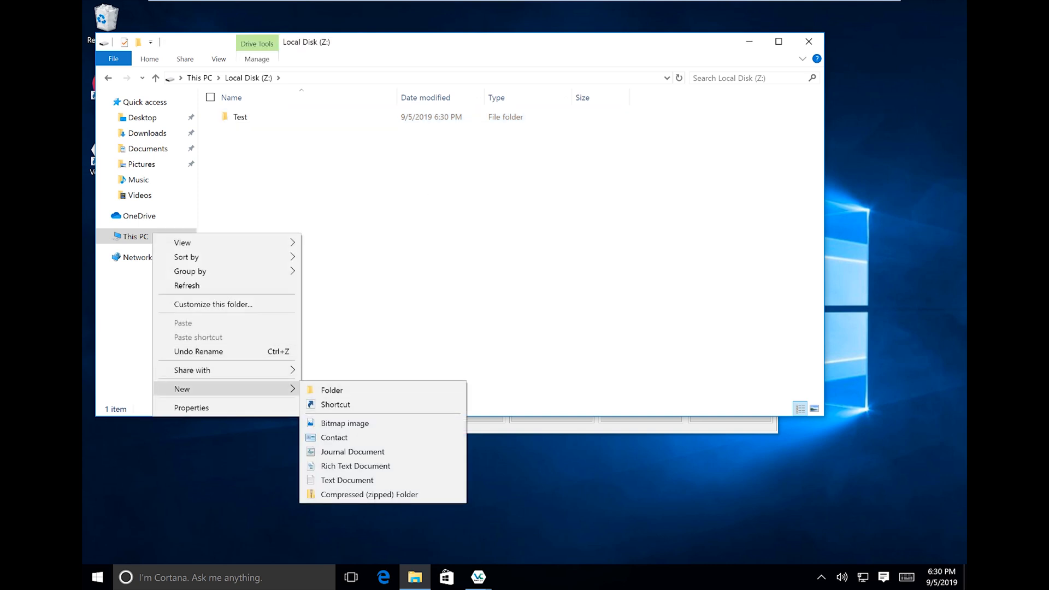
pyautogui.click(348, 481)
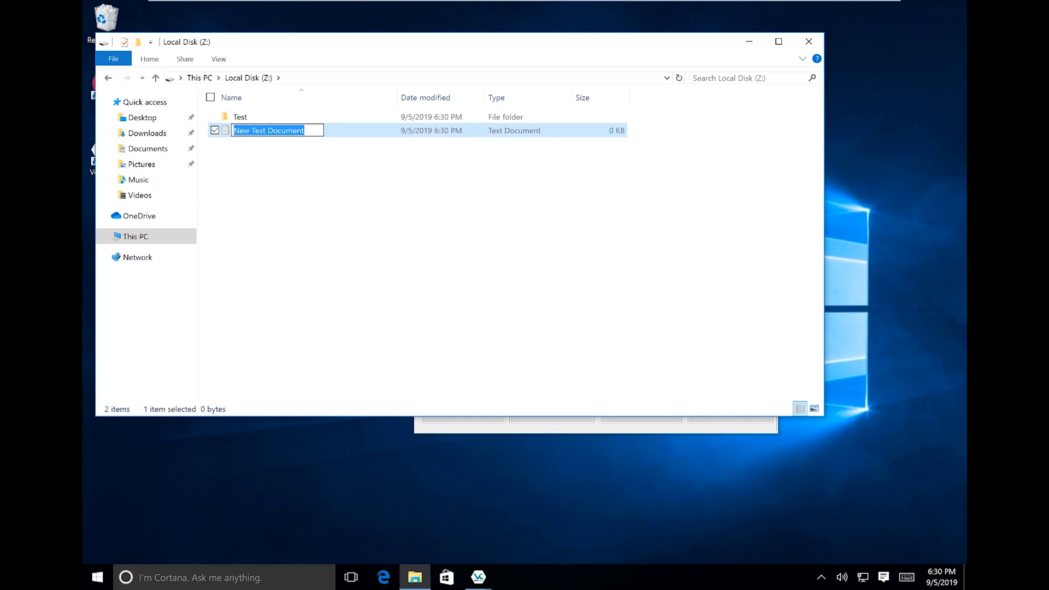
pyautogui.write('Test')
pyautogui.click(378, 264)
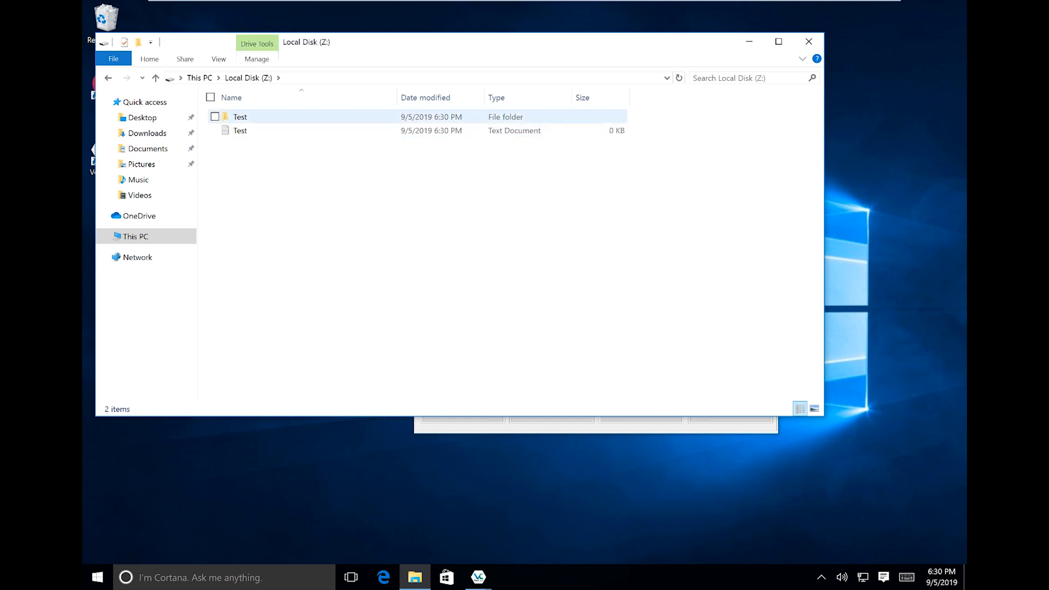
pyautogui.click(200, 77)
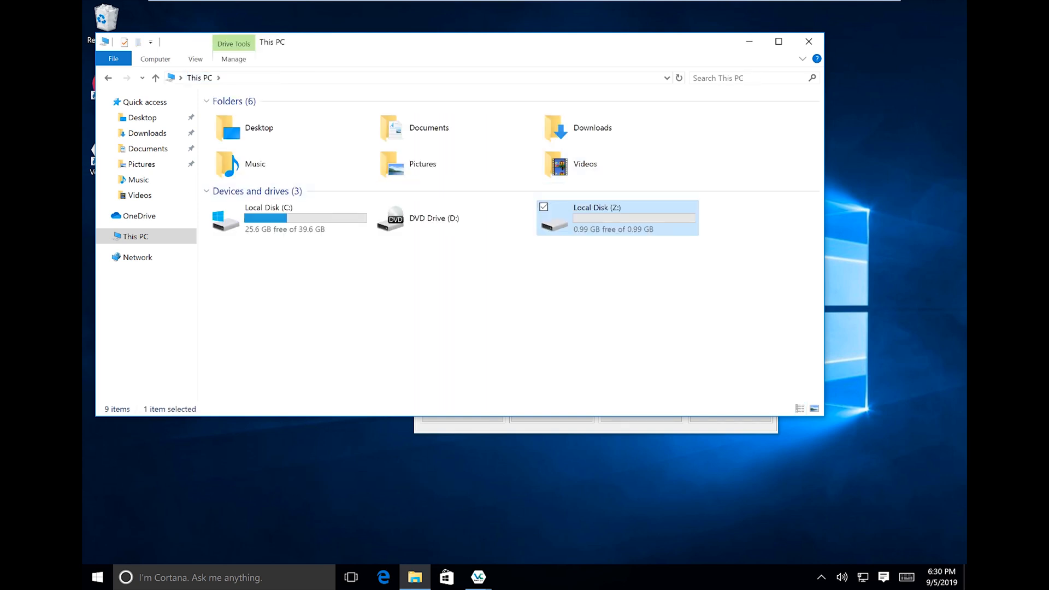
pyautogui.press('Return')
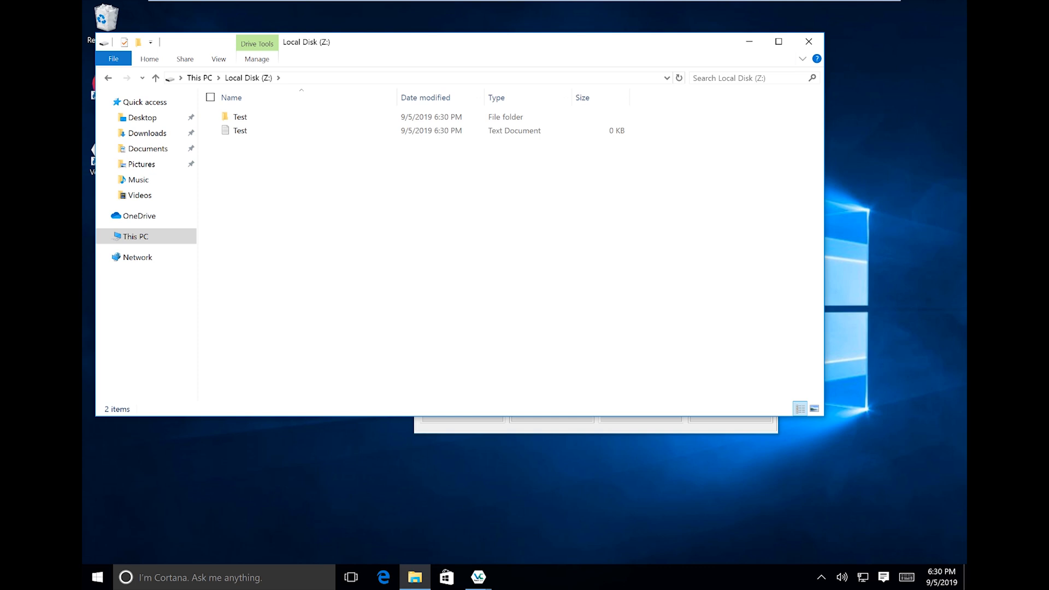
pyautogui.click(809, 41)
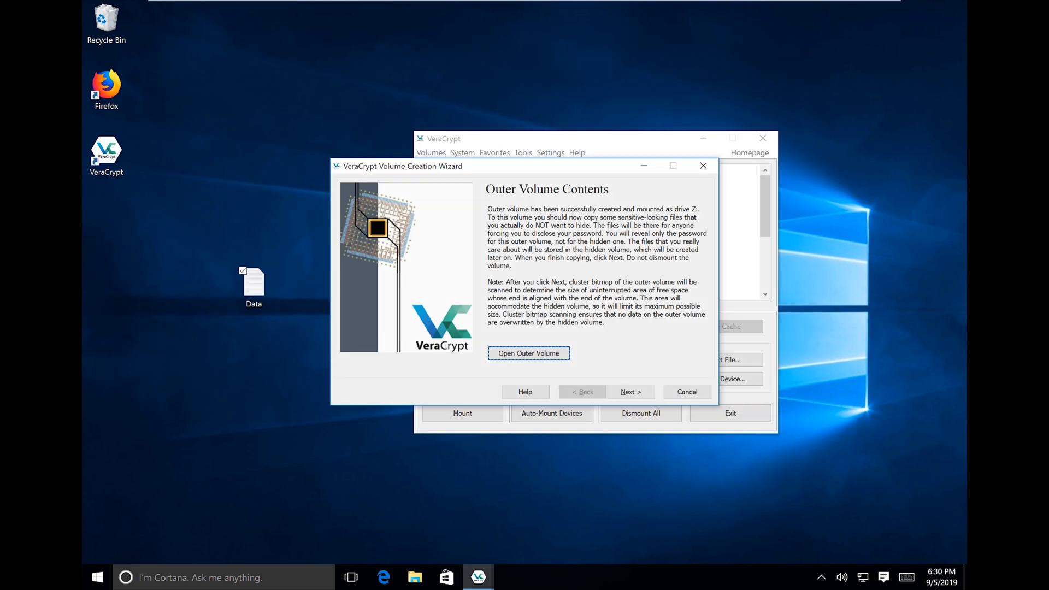
# Pass the Outer Volume Contents step, approve the UAC prompt, and accept the hidden volume notice.
pyautogui.click(631, 392)
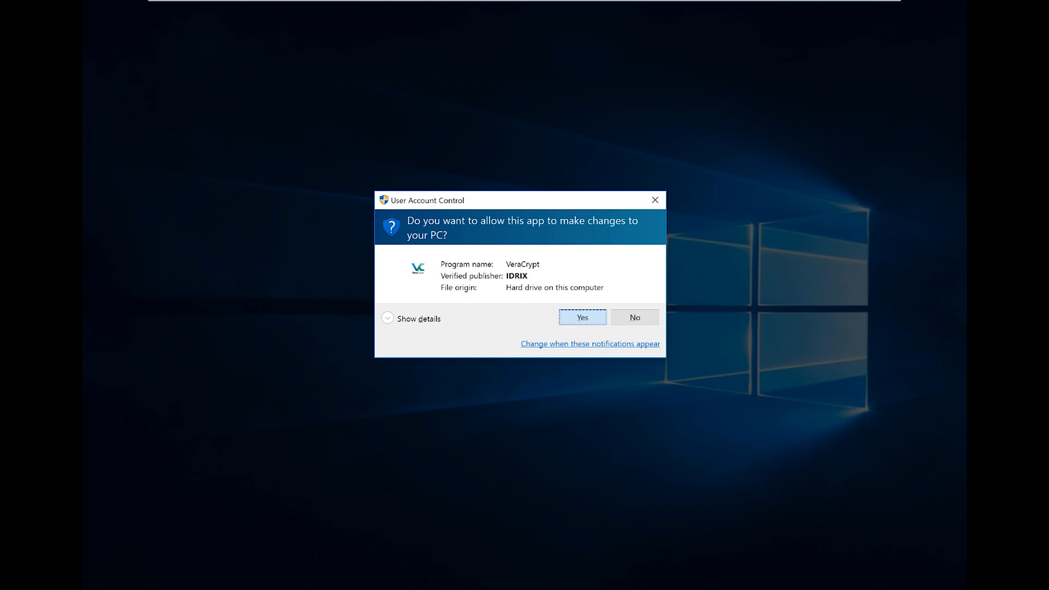
pyautogui.click(583, 317)
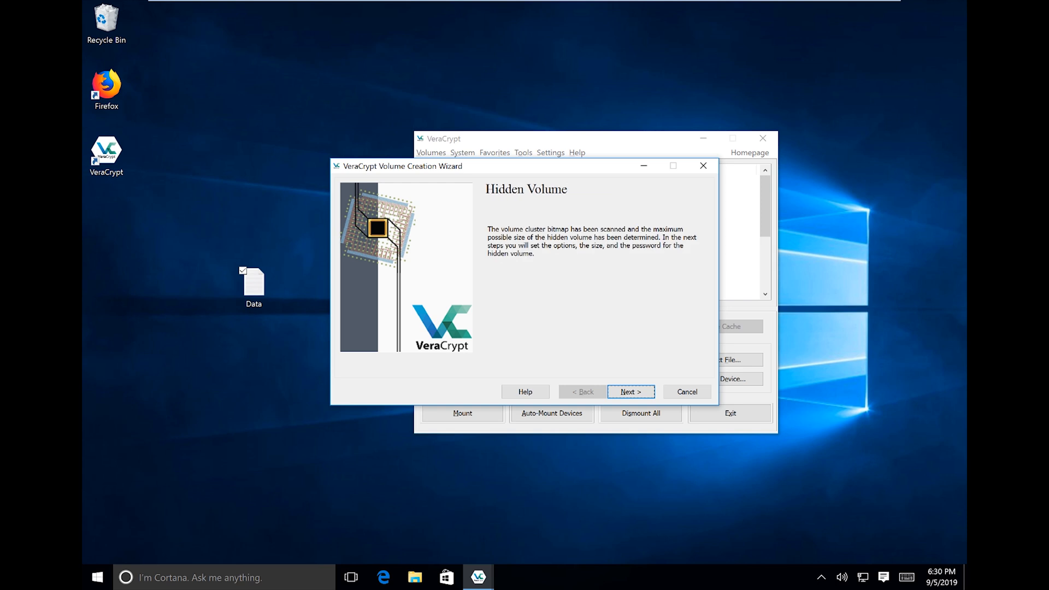
pyautogui.press('Return')
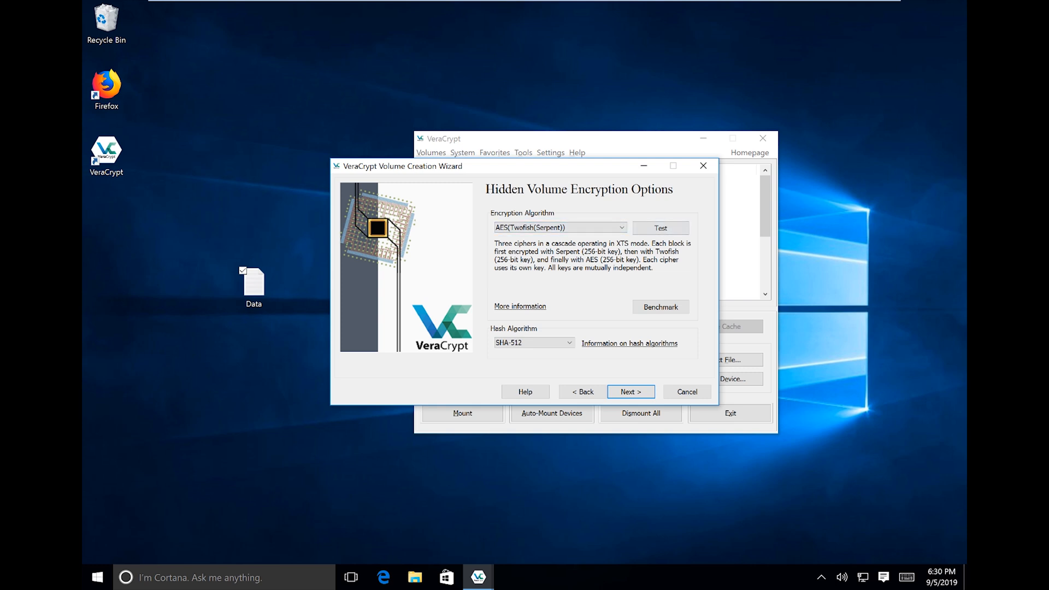
# Keep AES(Twofish(Serpent)) with SHA-512 and give the hidden volume a size of 500 MB.
pyautogui.press('Return')
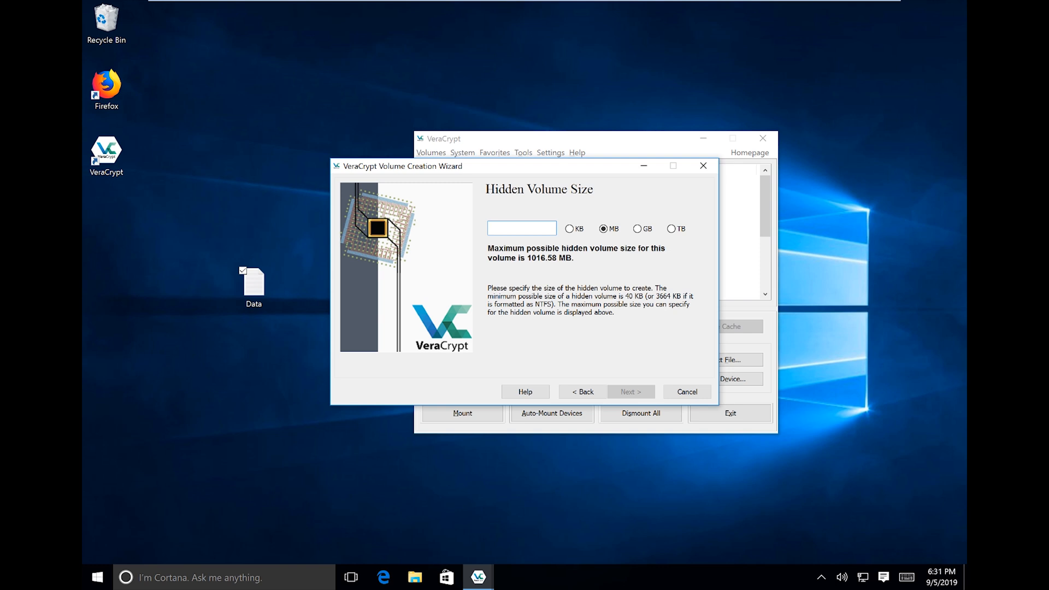
pyautogui.write('500')
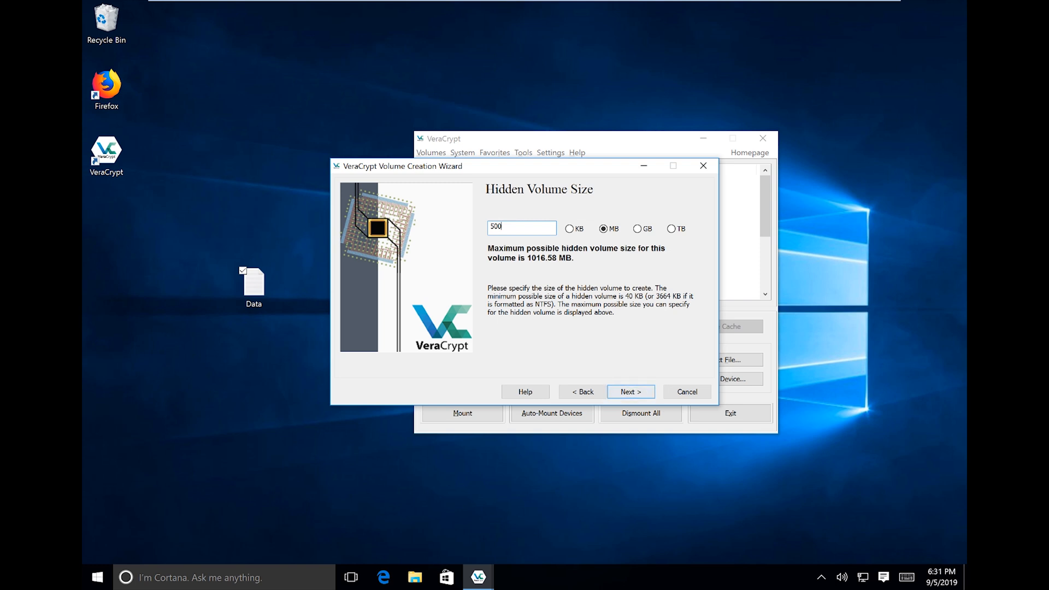
pyautogui.press('Return')
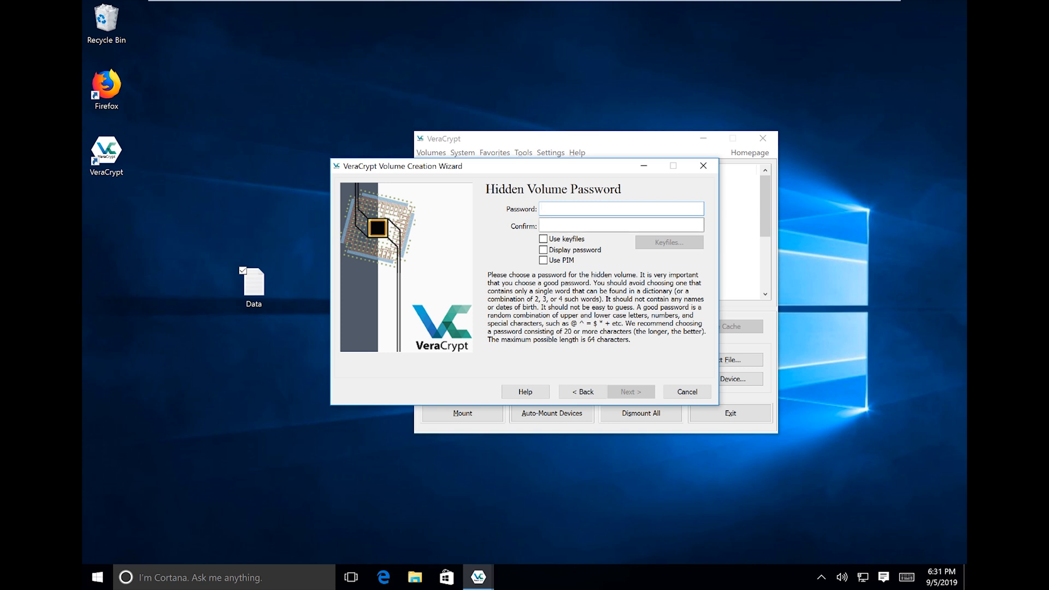
# Enter the hidden volume password in plain view and cut the Confirm field's text.
pyautogui.hotkey('ctrl', 'v')
pyautogui.click(543, 250)
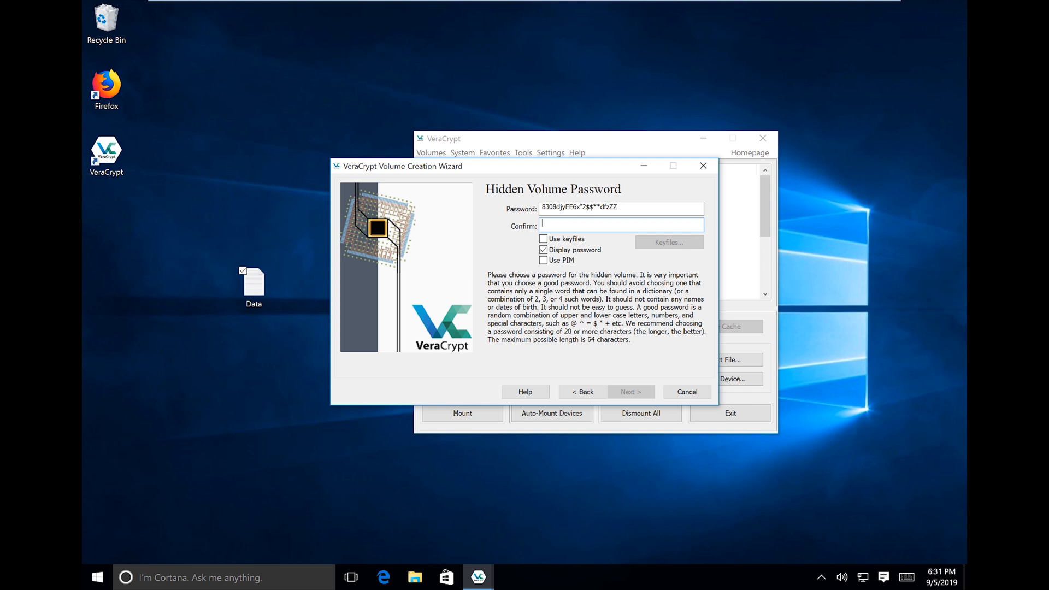
pyautogui.moveTo(632, 224); pyautogui.dragTo(540, 223)
pyautogui.rightClick(557, 223)
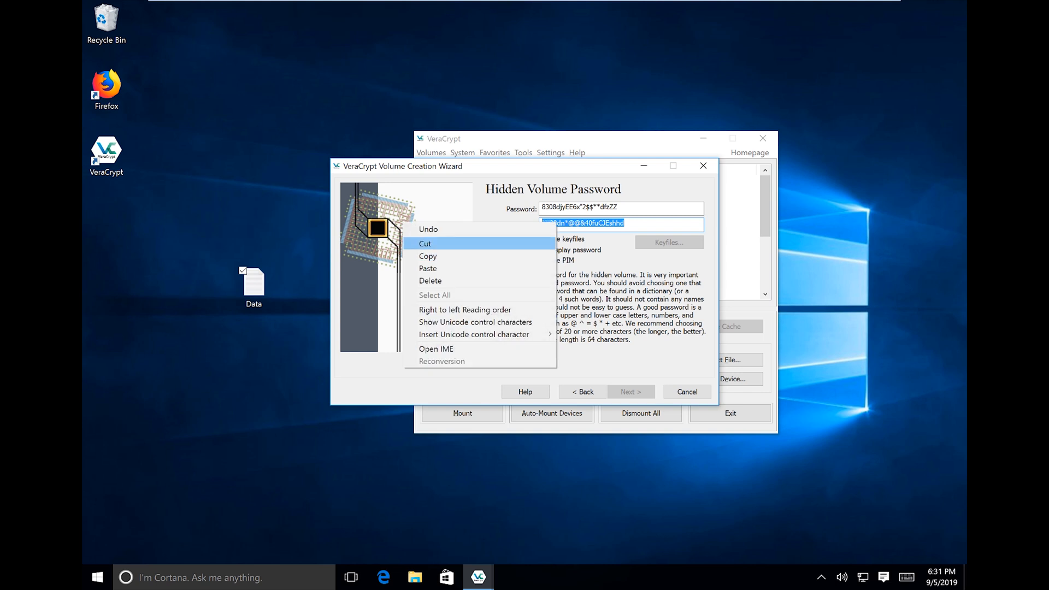
pyautogui.click(629, 224)
pyautogui.write('aa')
pyautogui.moveTo(634, 224); pyautogui.dragTo(540, 223)
pyautogui.rightClick(576, 224)
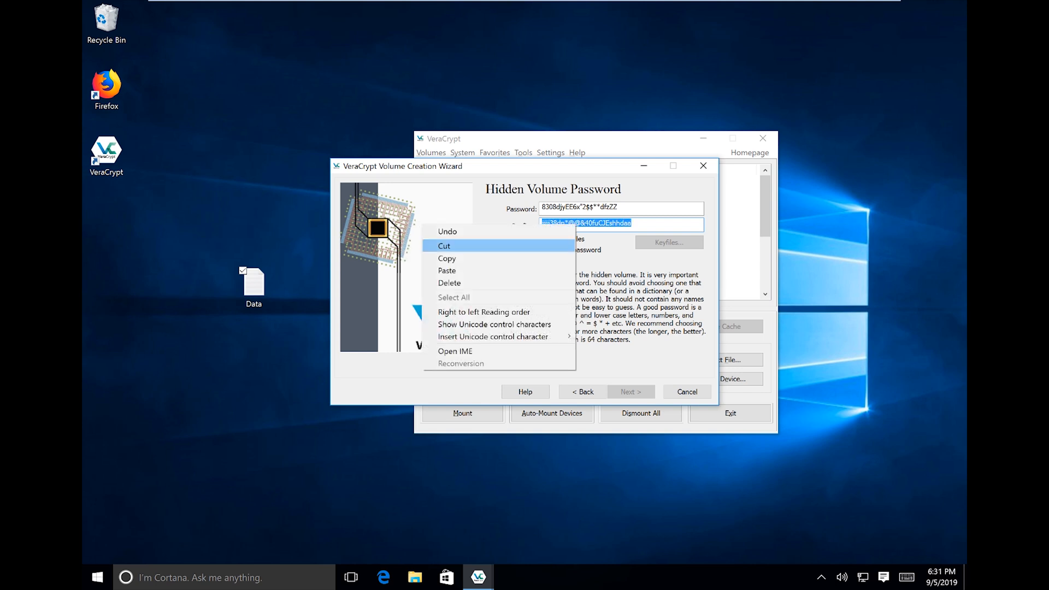
pyautogui.click(444, 245)
# Paste the password into Password and Confirm, mask it, and continue to Hidden Volume Format.
pyautogui.hotkey('ctrl', 'a')
pyautogui.hotkey('ctrl', 'v')
pyautogui.press('Tab')
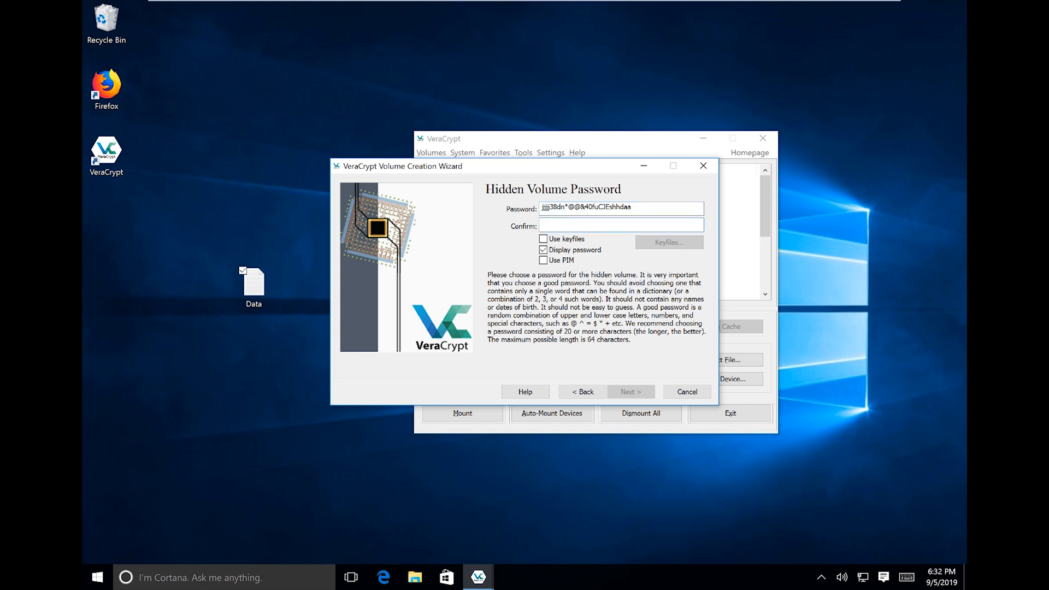
pyautogui.hotkey('ctrl', 'v')
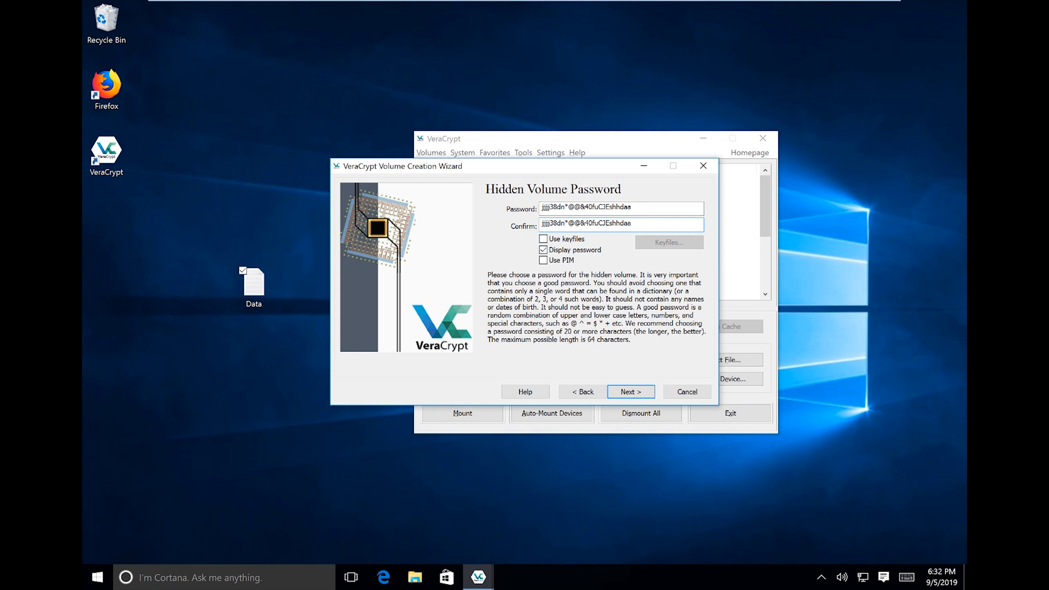
pyautogui.click(544, 250)
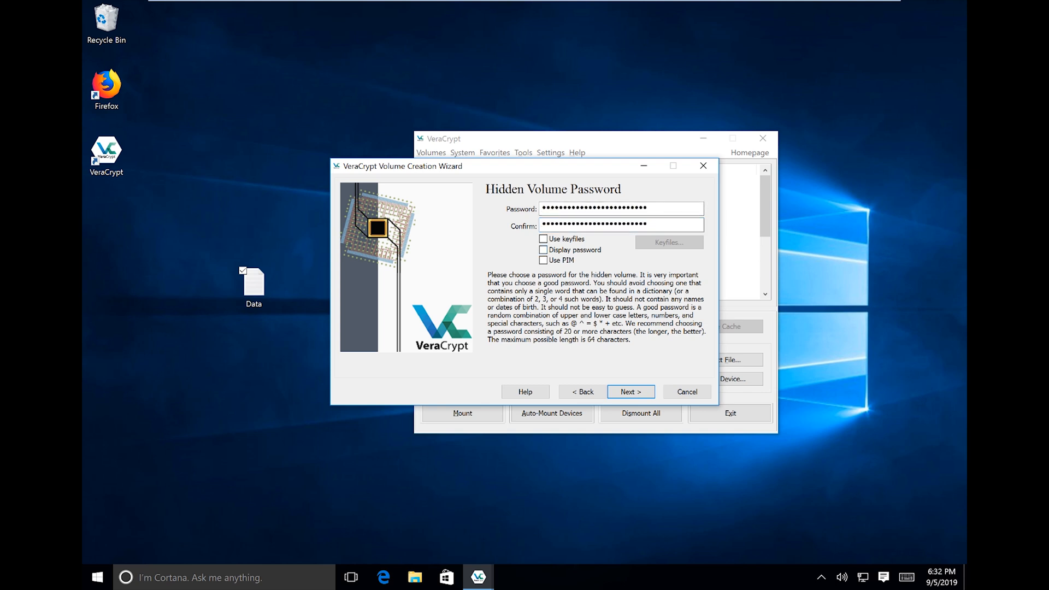
pyautogui.press('Return')
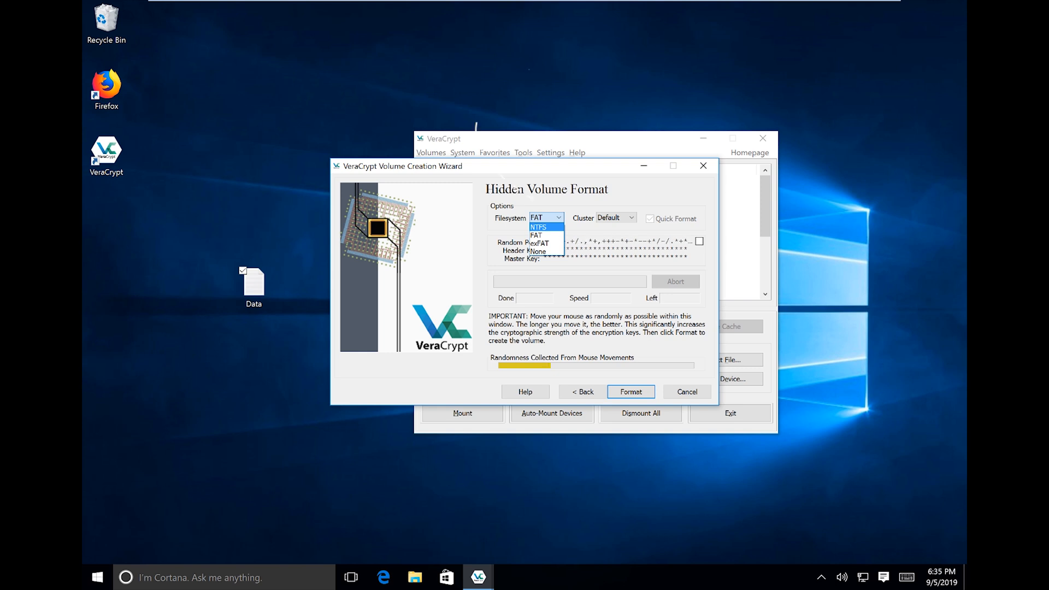
# Keep FAT as the hidden volume's filesystem and start formatting.
pyautogui.click(542, 235)
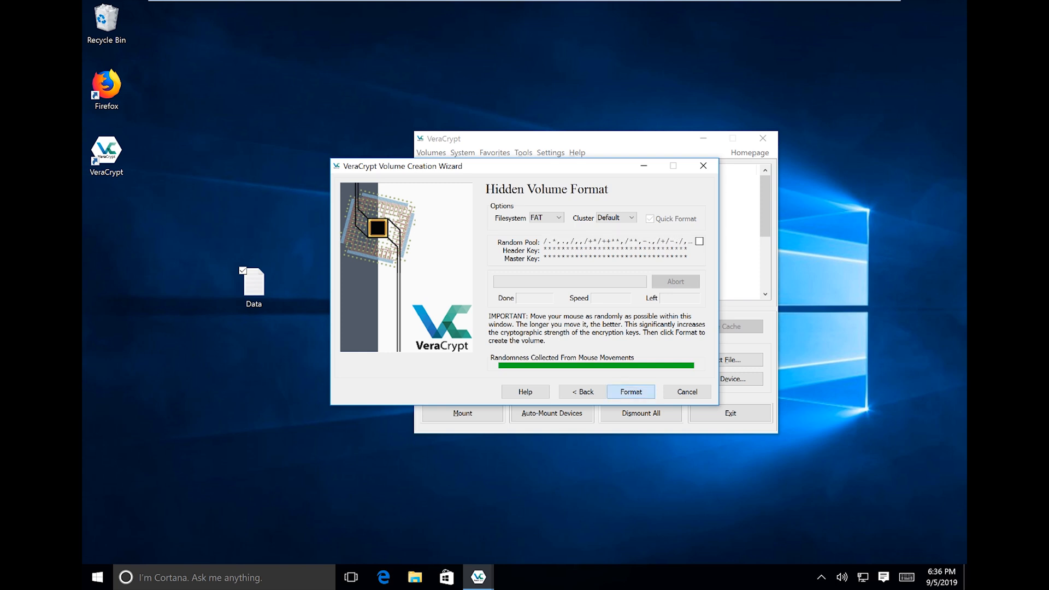
pyautogui.press('Return')
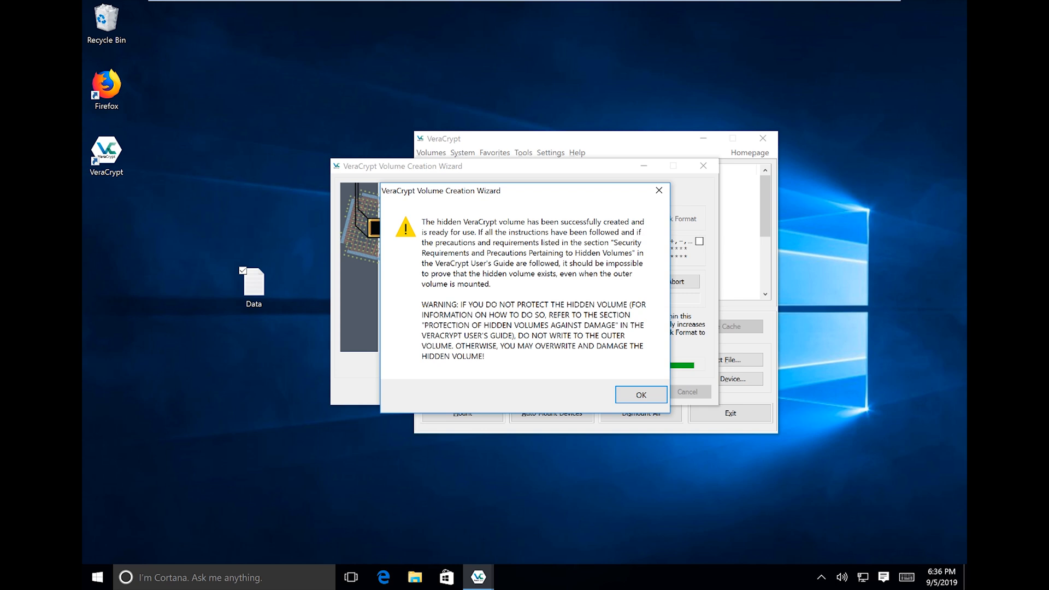
# Dismiss the hidden volume success message, pass the Volume Created page, and cancel the wizard.
pyautogui.moveTo(572, 198); pyautogui.dragTo(596, 244)
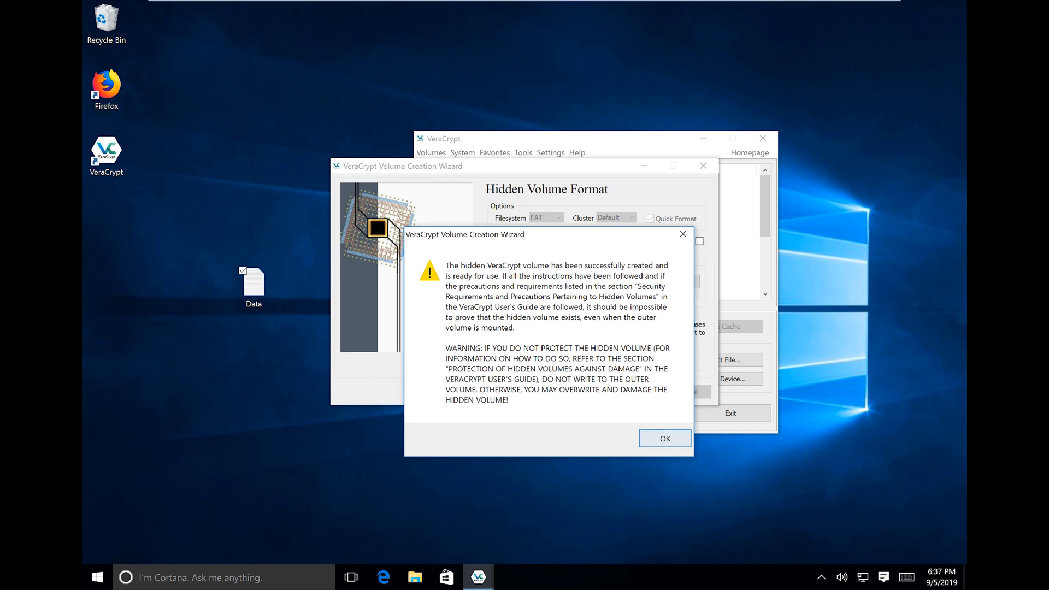
pyautogui.click(665, 439)
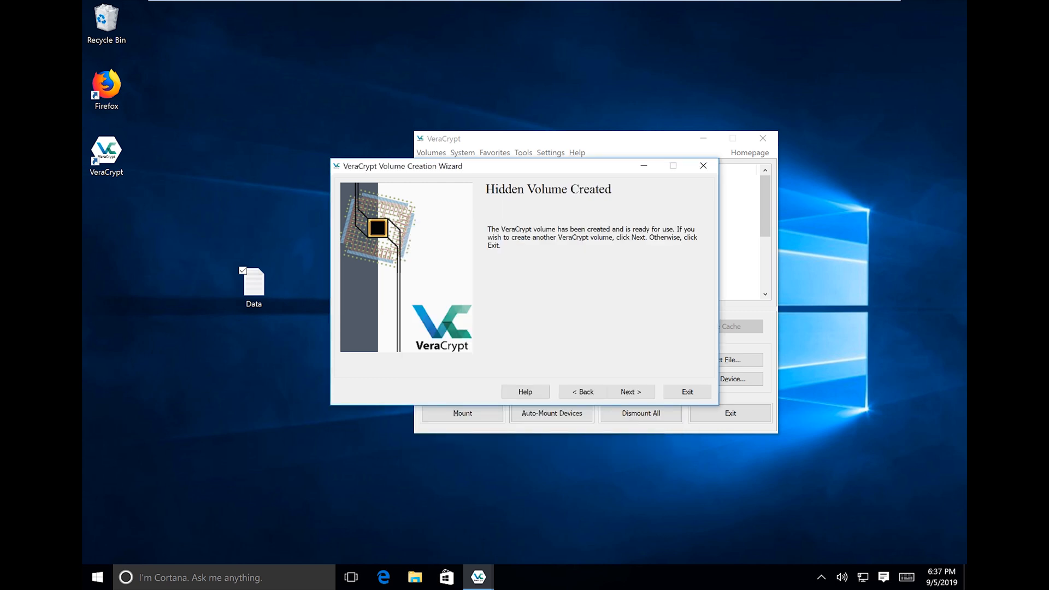
pyautogui.click(632, 392)
pyautogui.click(631, 392)
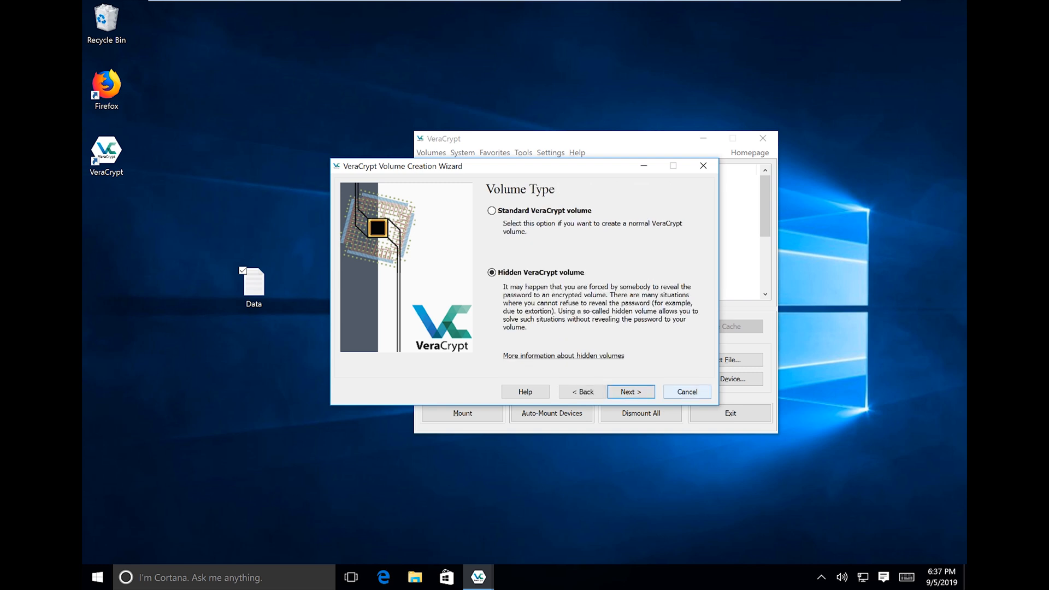
pyautogui.click(688, 392)
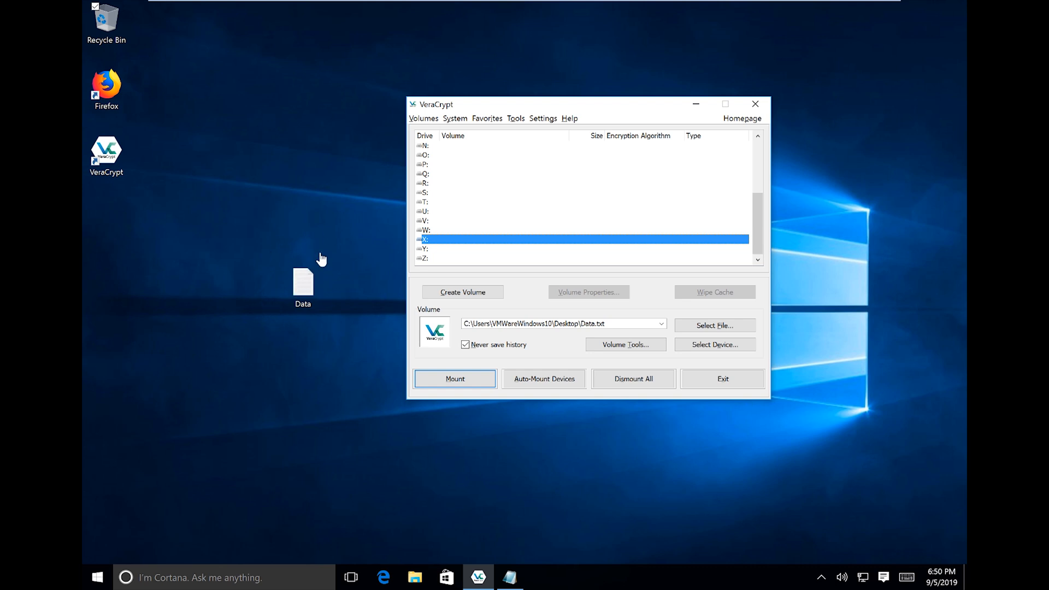
pyautogui.rightClick(302, 281)
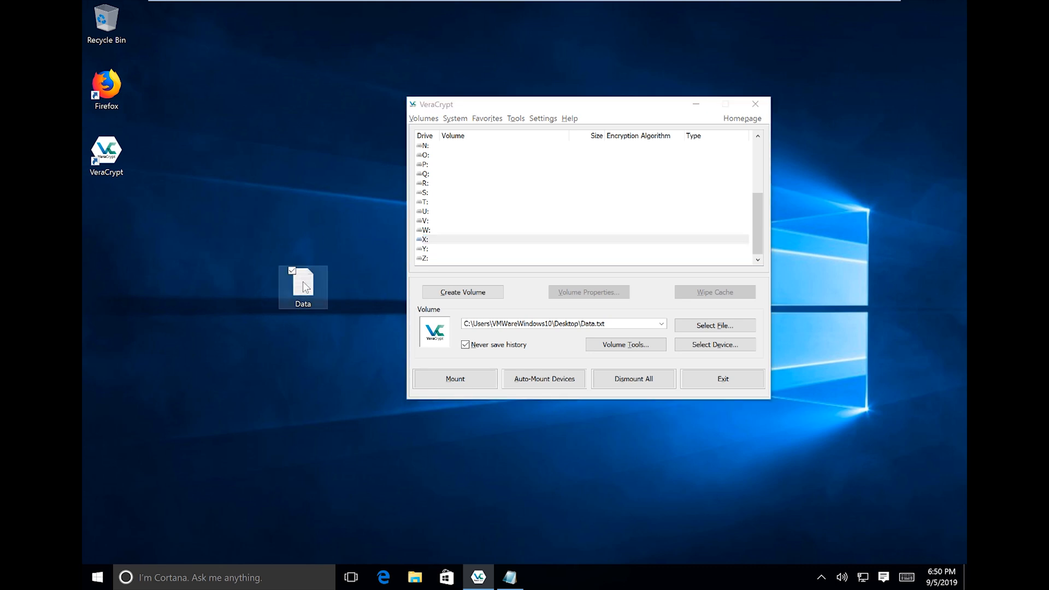
pyautogui.click(203, 500)
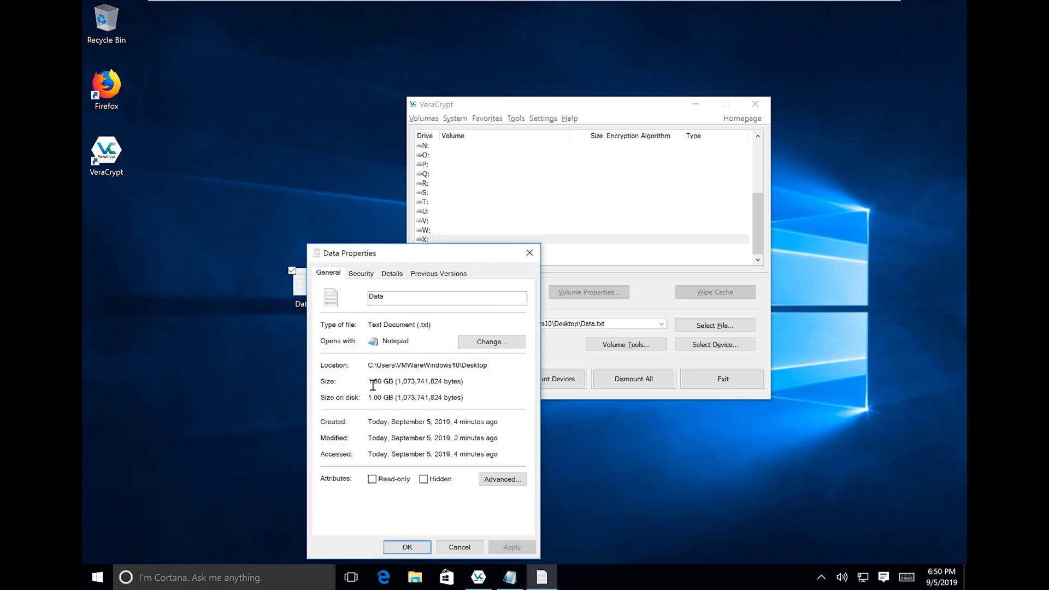
pyautogui.doubleClick(380, 382)
pyautogui.moveTo(432, 254); pyautogui.dragTo(495, 205)
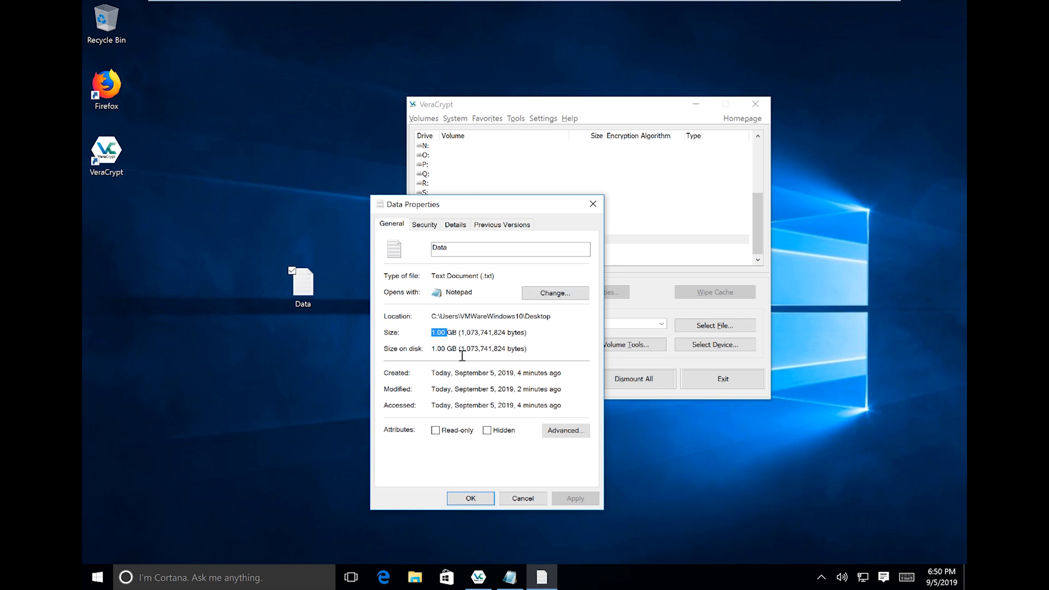
pyautogui.click(522, 498)
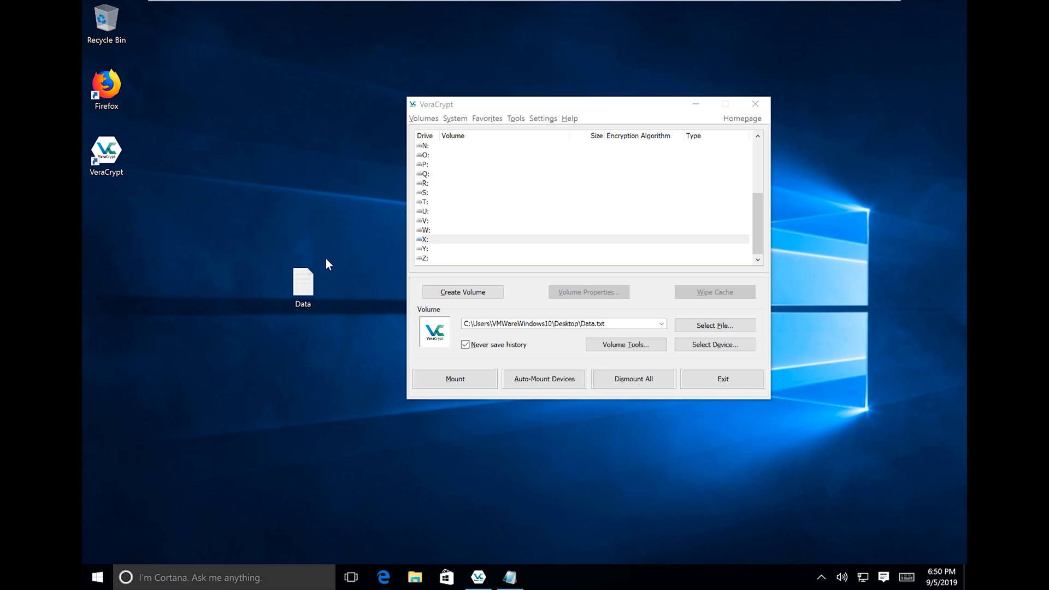
pyautogui.scroll(4, 539, 227)
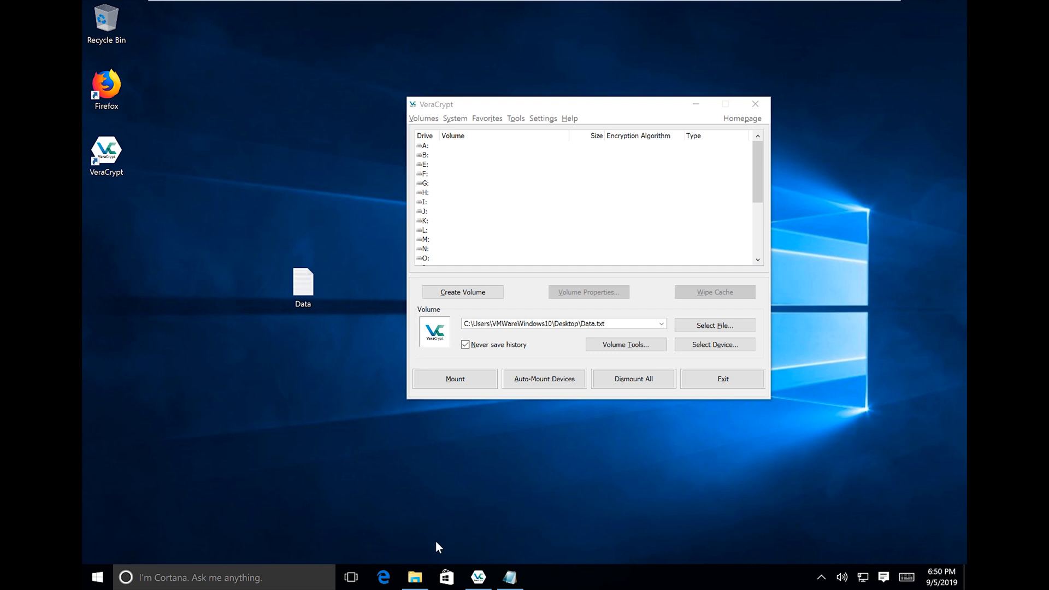
pyautogui.click(415, 577)
# Check that This PC lists only drives C: and D:, then minimize File Explorer.
pyautogui.click(147, 258)
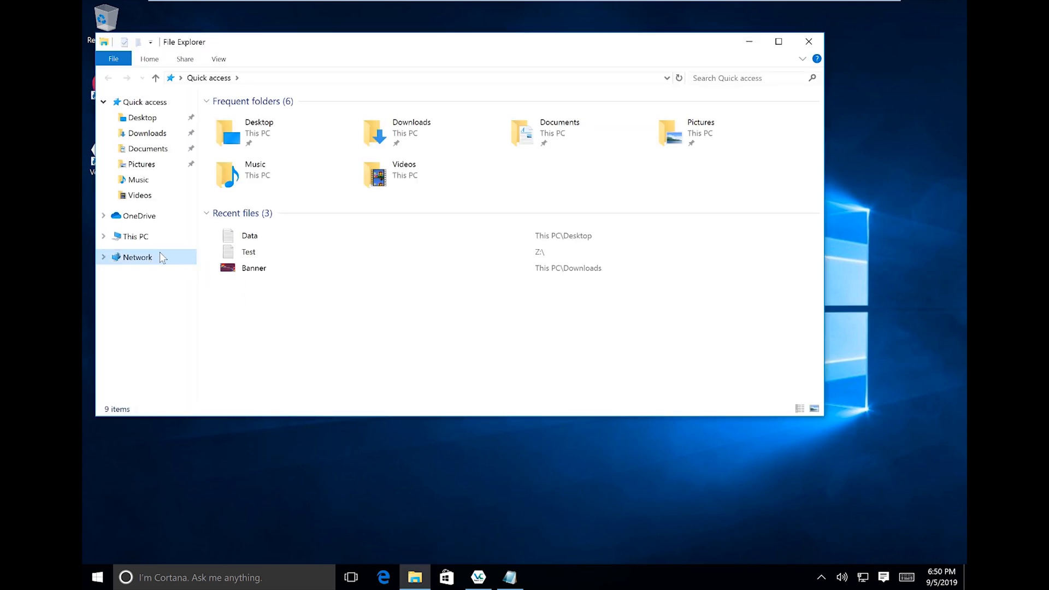
pyautogui.click(129, 240)
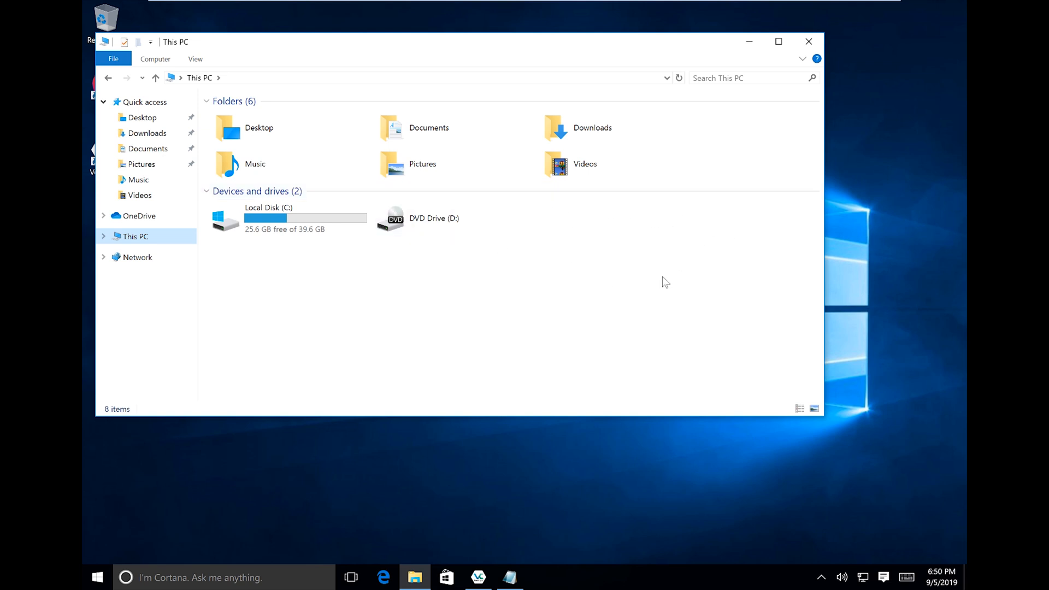
pyautogui.click(632, 245)
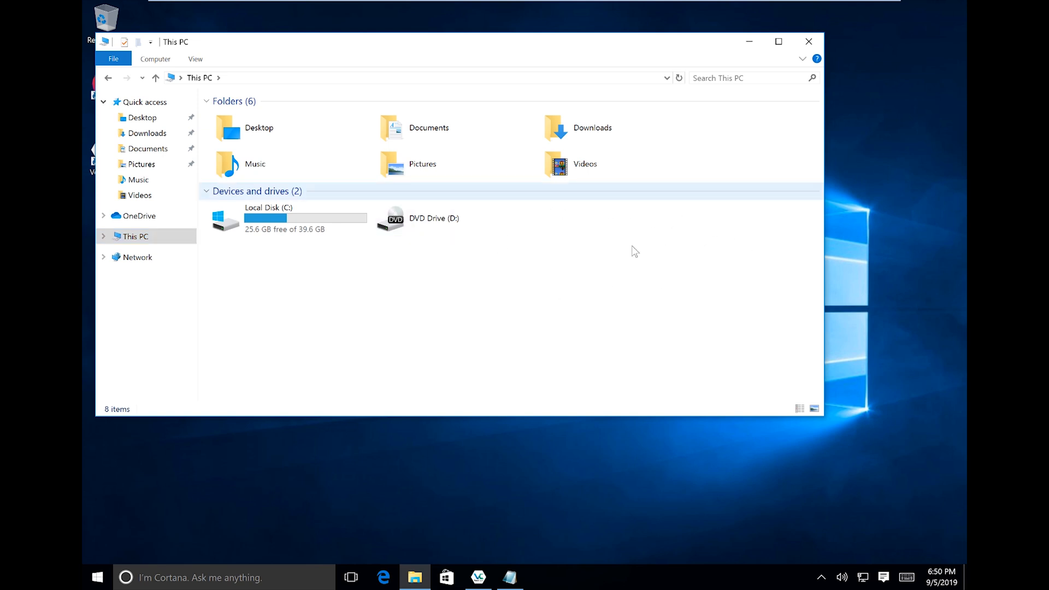
pyautogui.click(750, 43)
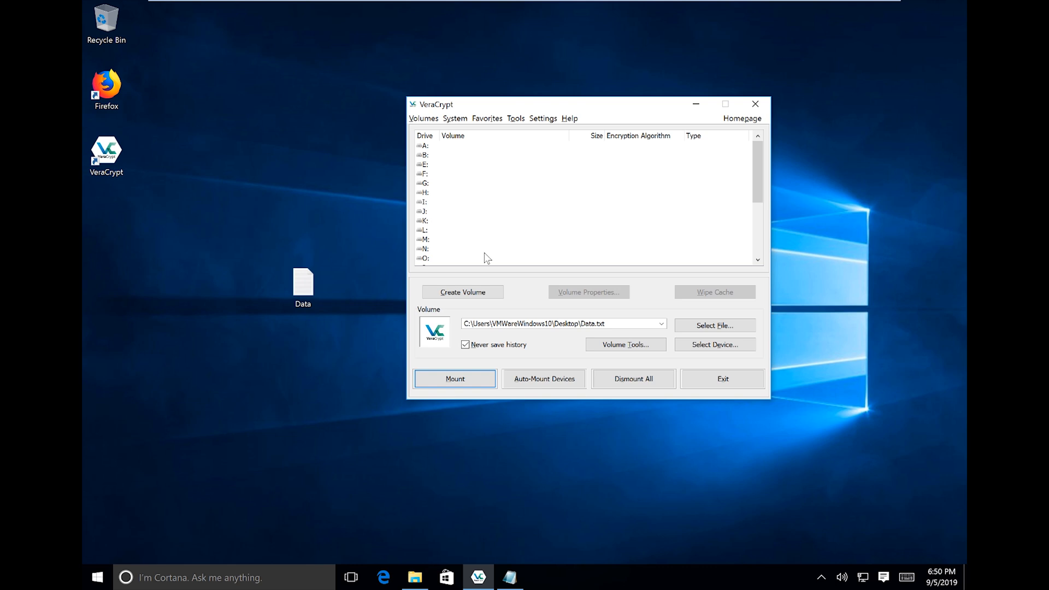
pyautogui.click(521, 240)
# Select drive Z: and choose Data on the Desktop as the volume file.
pyautogui.scroll(-5, 470, 184)
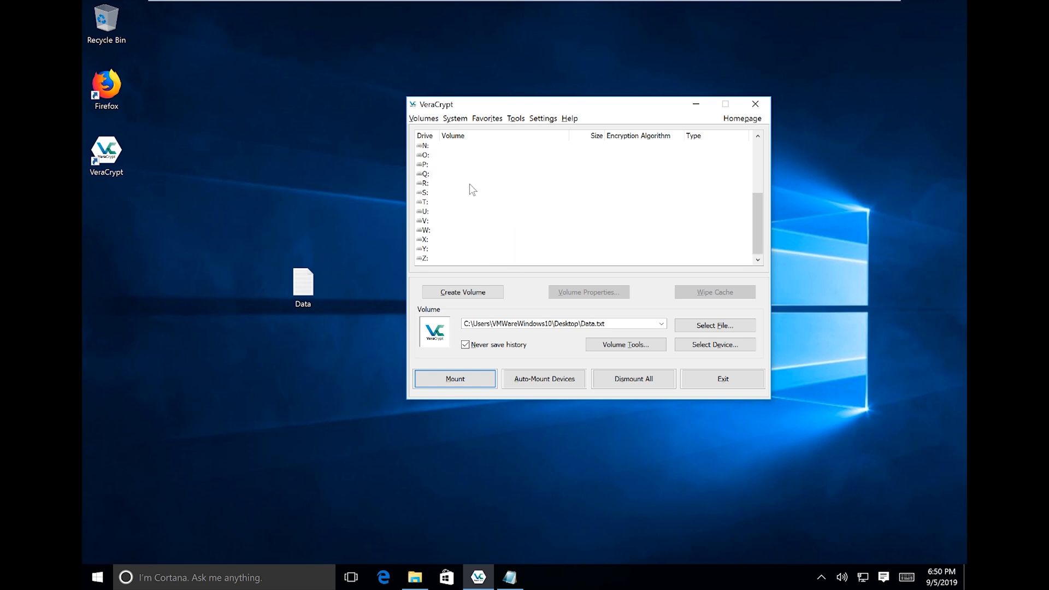
pyautogui.scroll(5, 467, 188)
pyautogui.scroll(-5, 468, 200)
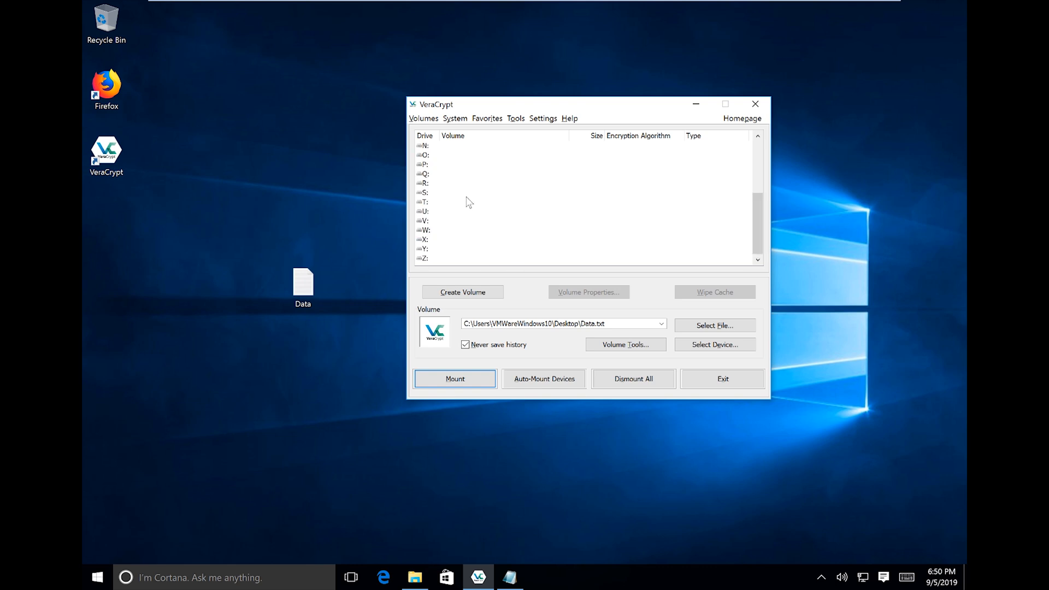
pyautogui.click(433, 259)
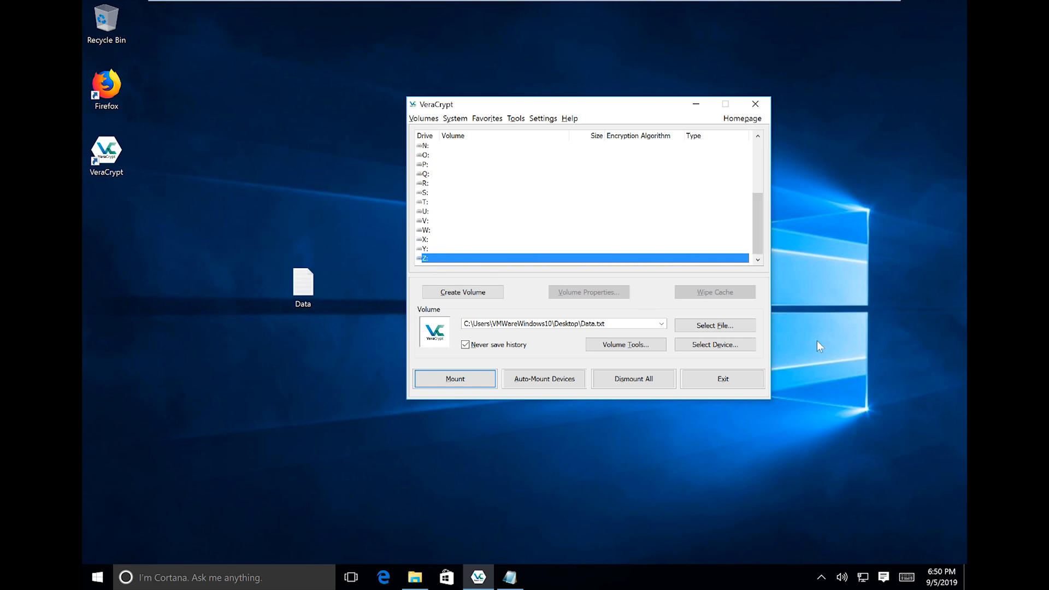
pyautogui.click(688, 324)
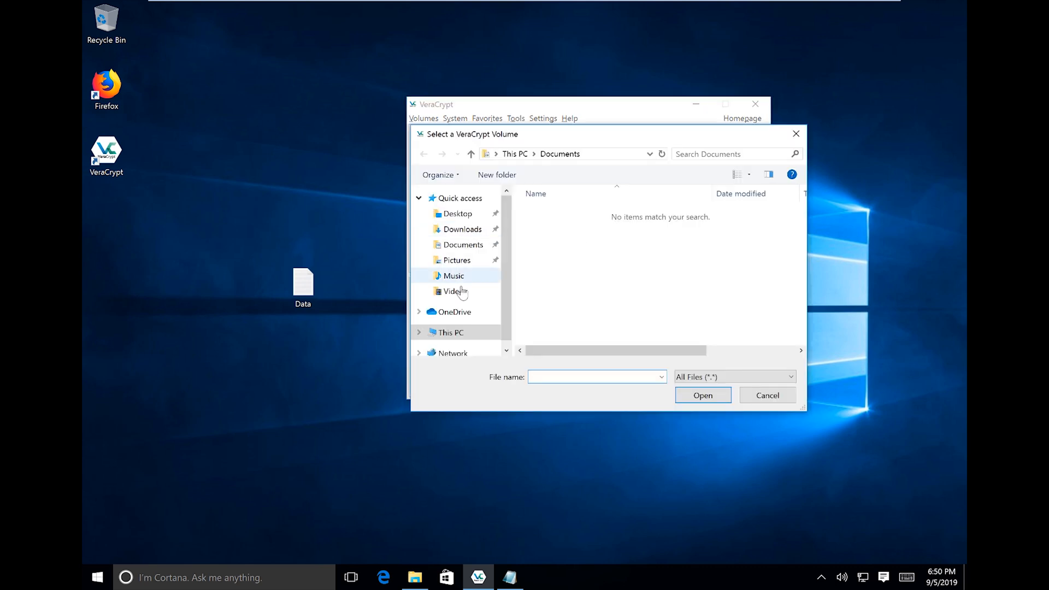
pyautogui.click(451, 313)
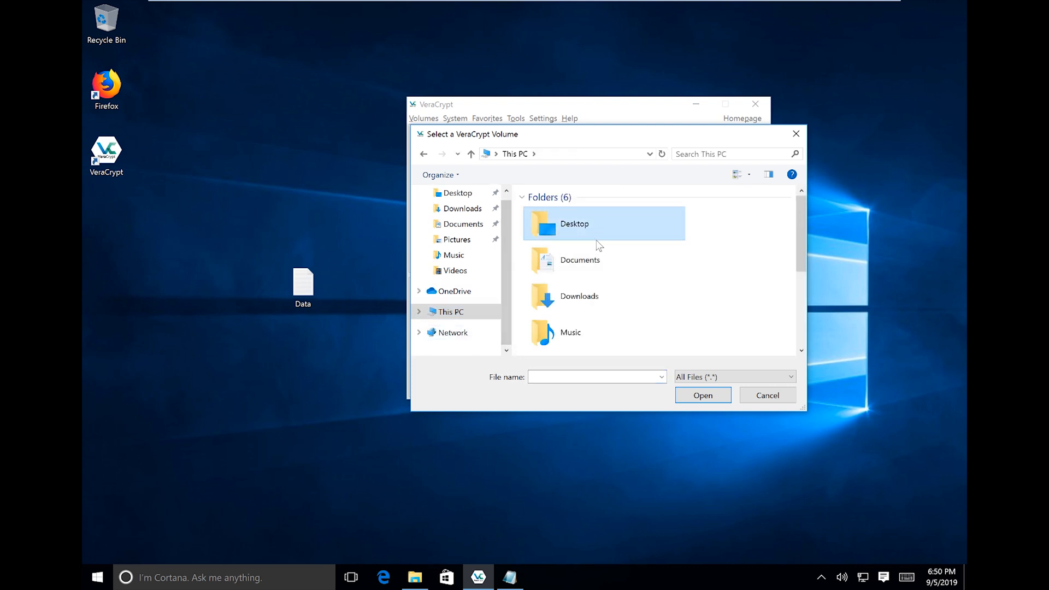
pyautogui.doubleClick(593, 227)
pyautogui.click(553, 216)
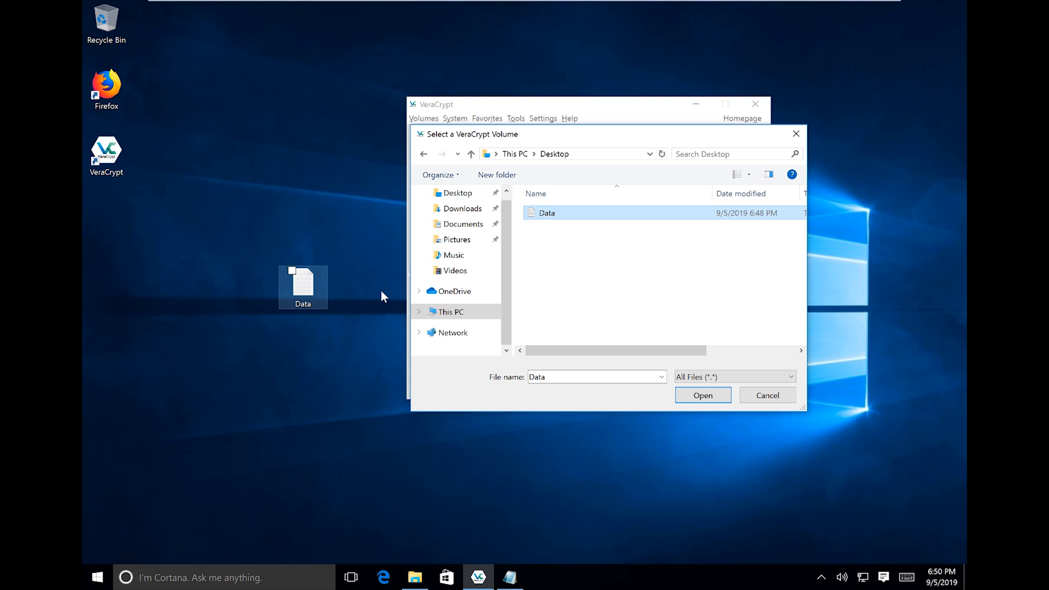
pyautogui.click(690, 400)
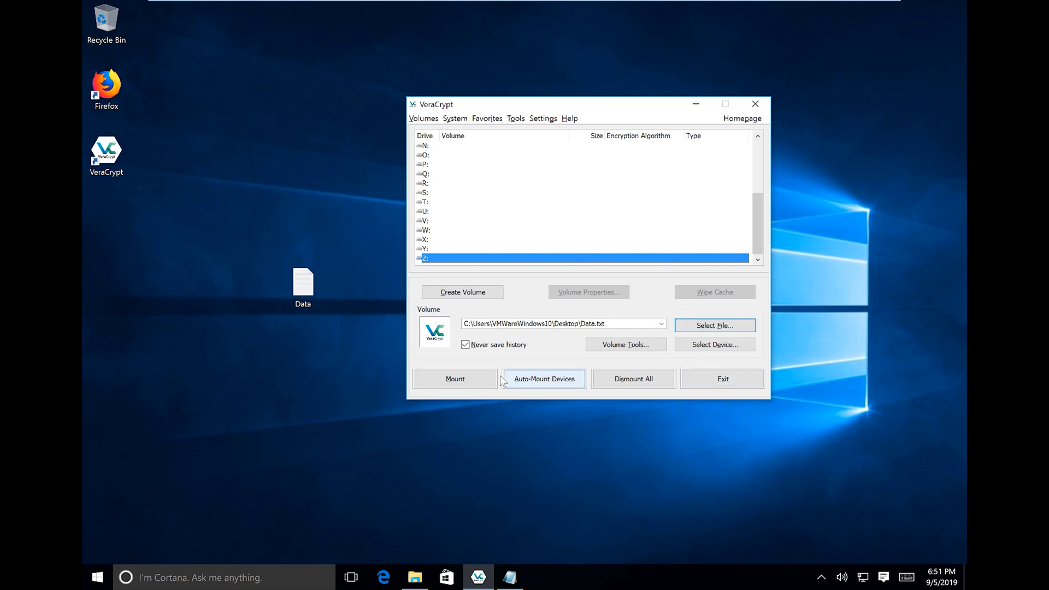
# Start mounting Data.txt and toggle Display password on and off in the prompt.
pyautogui.click(446, 380)
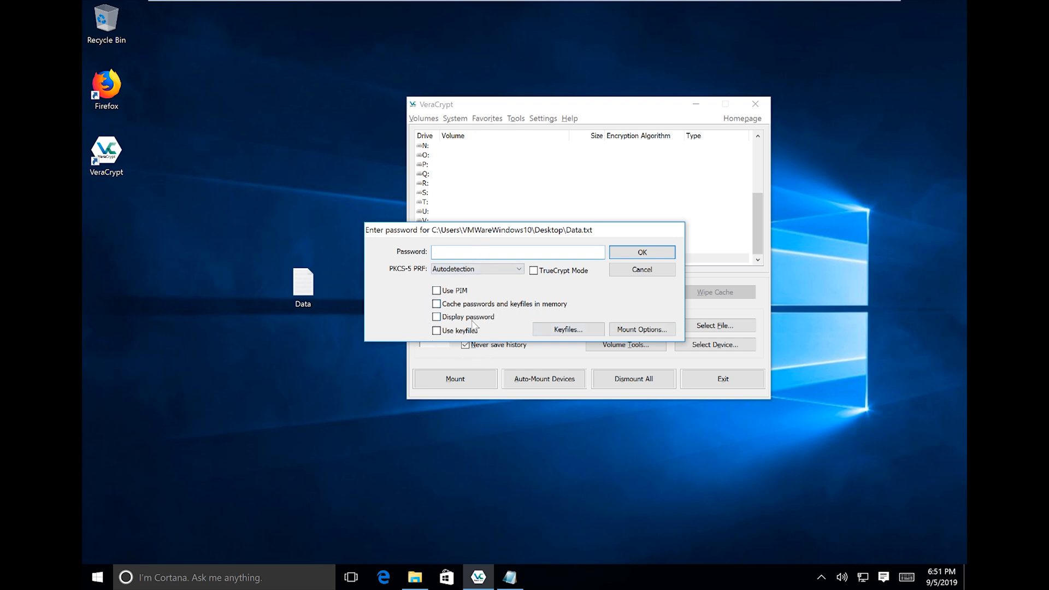
pyautogui.click(437, 318)
pyautogui.click(437, 318)
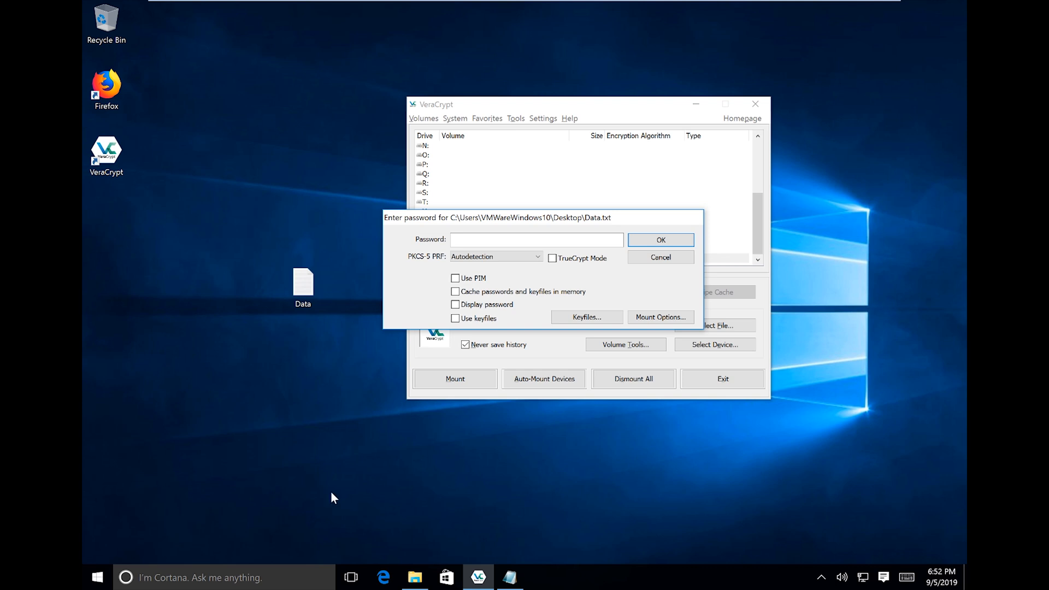
# Launch the On-Screen Keyboard by searching 'keyboard' and place it below the password prompt.
pyautogui.click(100, 579)
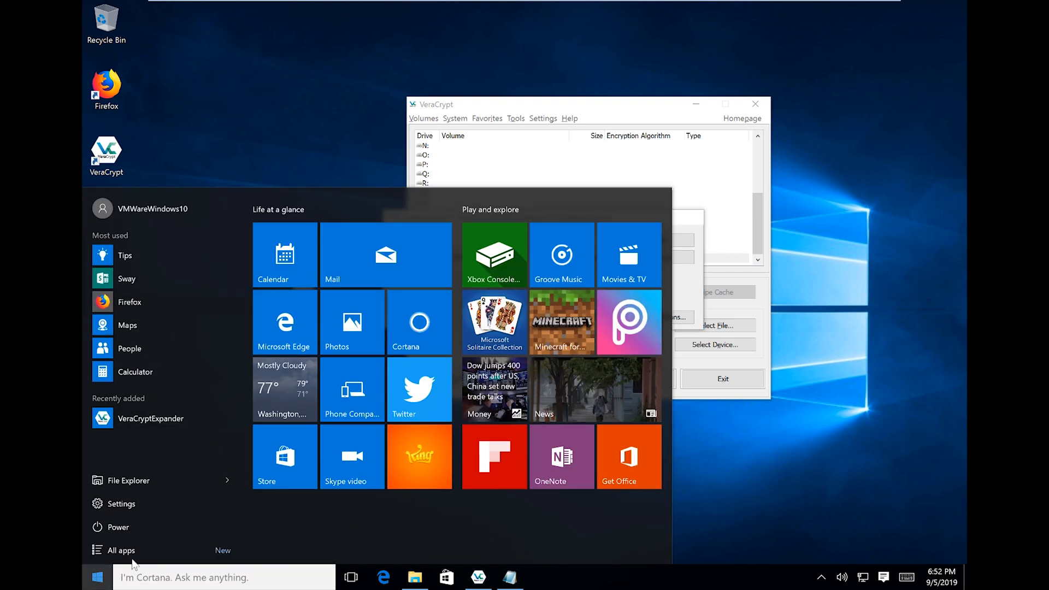
pyautogui.click(193, 575)
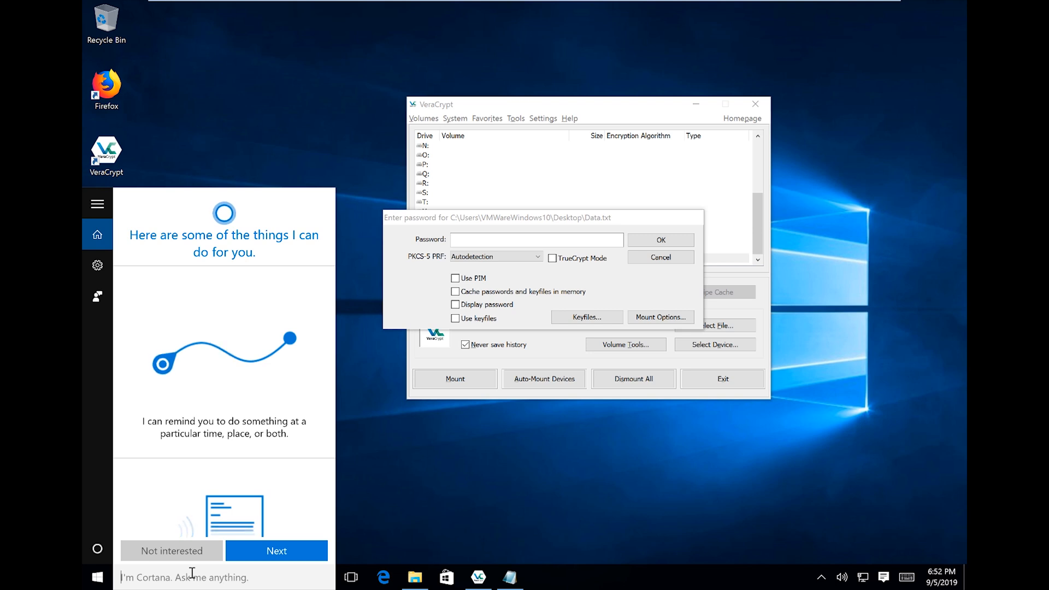
pyautogui.write('keyboard')
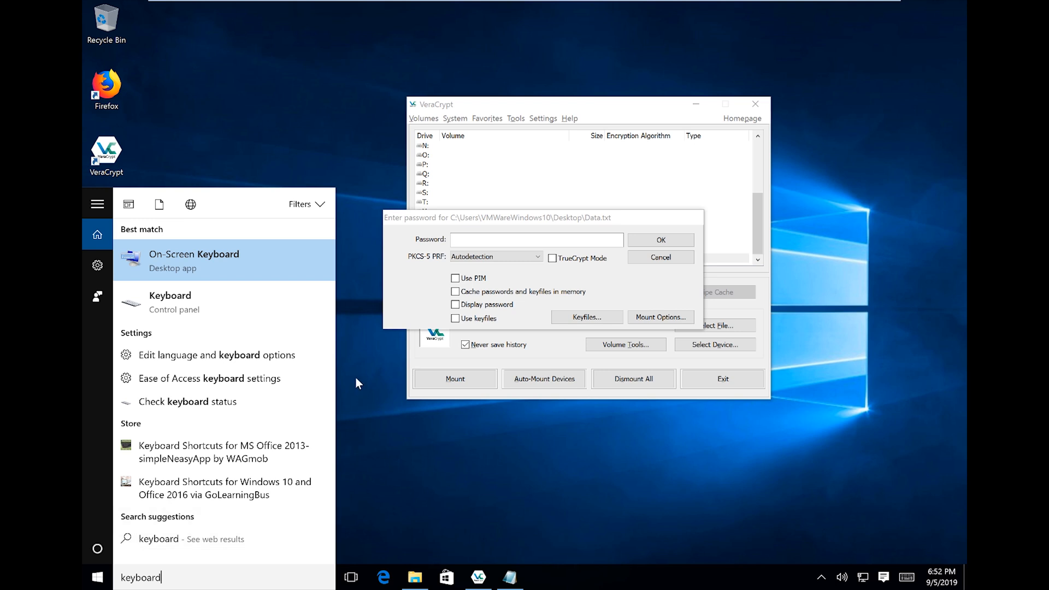
pyautogui.click(185, 254)
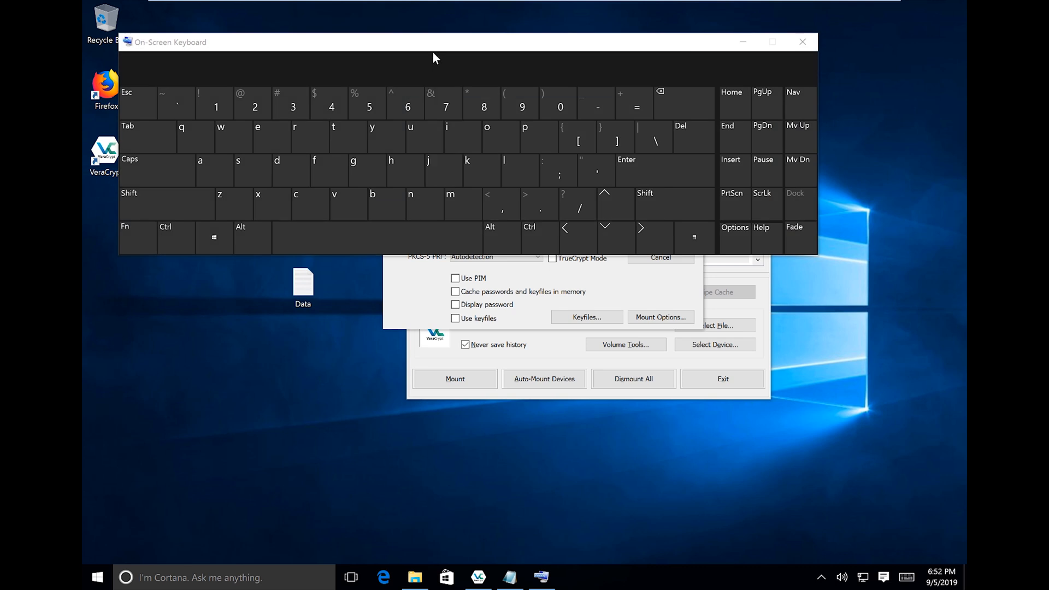
pyautogui.moveTo(452, 44); pyautogui.dragTo(524, 370)
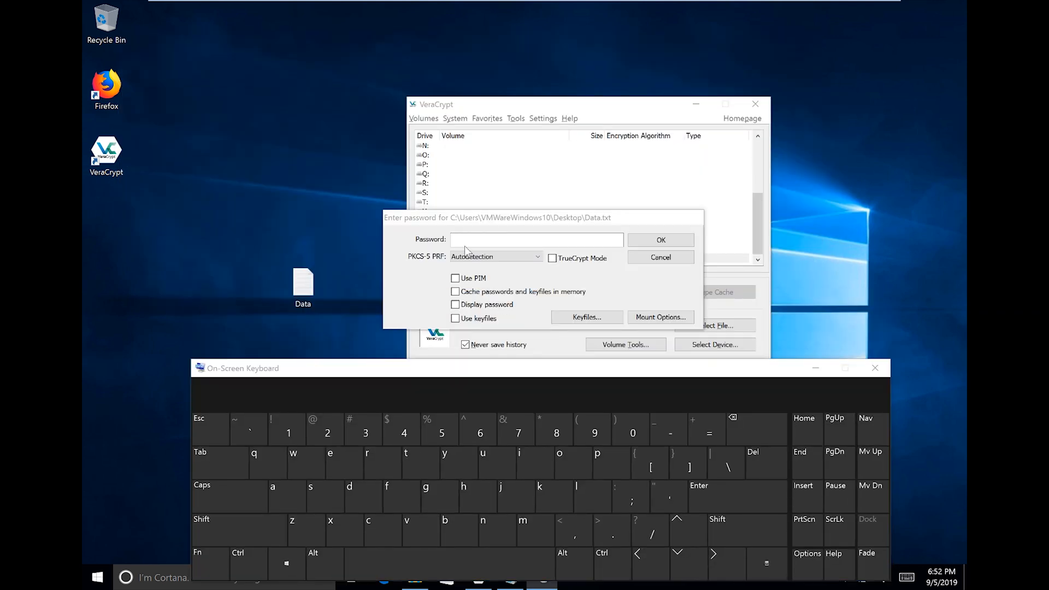
# Enter the Data.txt password with the On-Screen Keyboard, then close the keyboard.
pyautogui.click(472, 245)
pyautogui.click(428, 438)
pyautogui.click(426, 471)
pyautogui.click(444, 492)
pyautogui.click(521, 493)
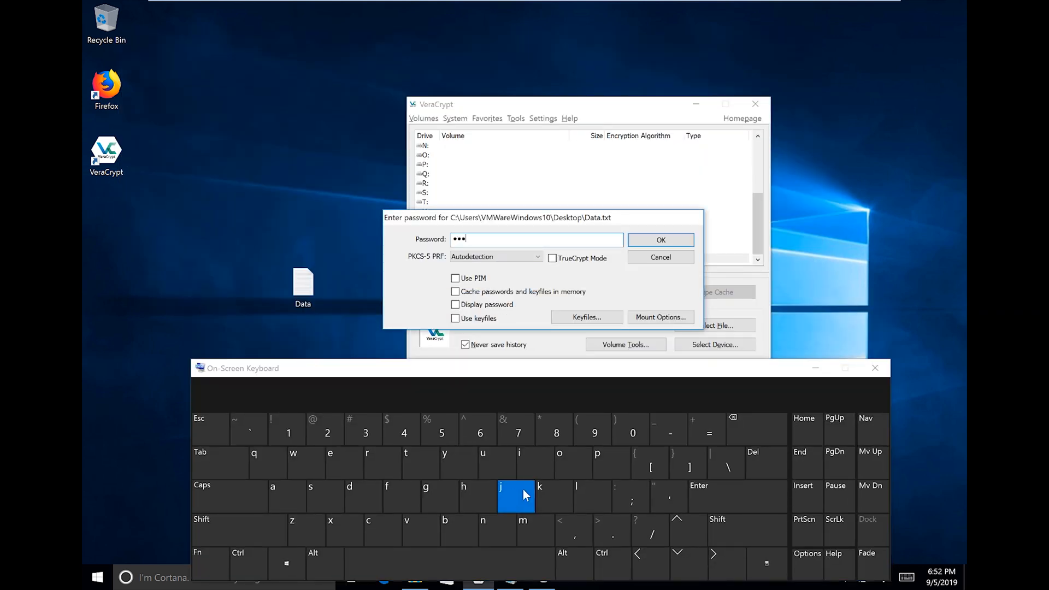
pyautogui.click(542, 486)
pyautogui.click(416, 466)
pyautogui.click(415, 463)
pyautogui.click(386, 464)
pyautogui.click(482, 475)
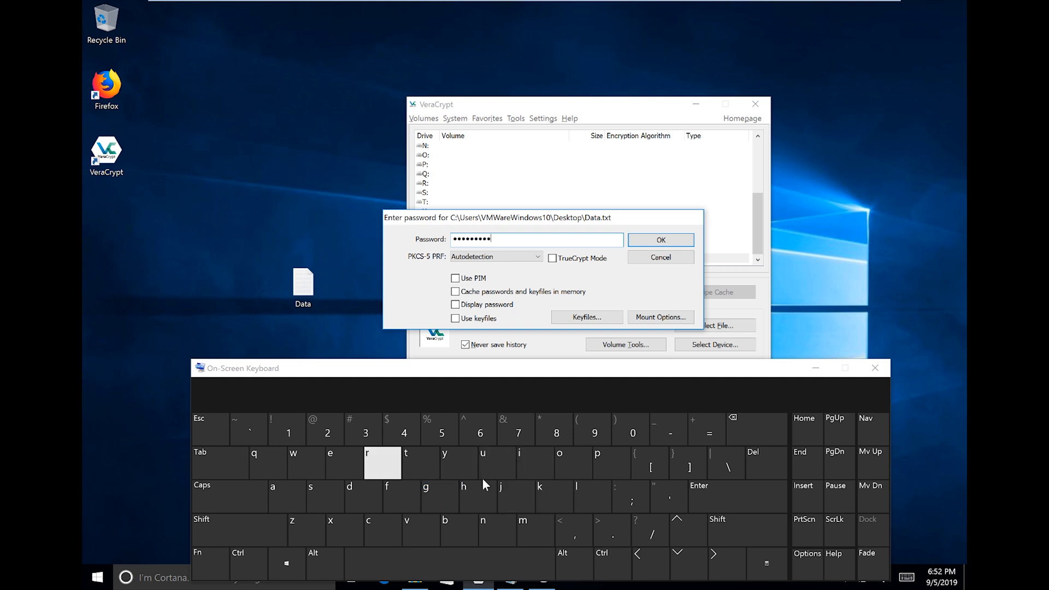
pyautogui.click(449, 488)
pyautogui.click(483, 491)
pyautogui.click(546, 487)
pyautogui.click(524, 463)
pyautogui.click(498, 460)
pyautogui.click(458, 465)
pyautogui.click(393, 466)
pyautogui.click(633, 487)
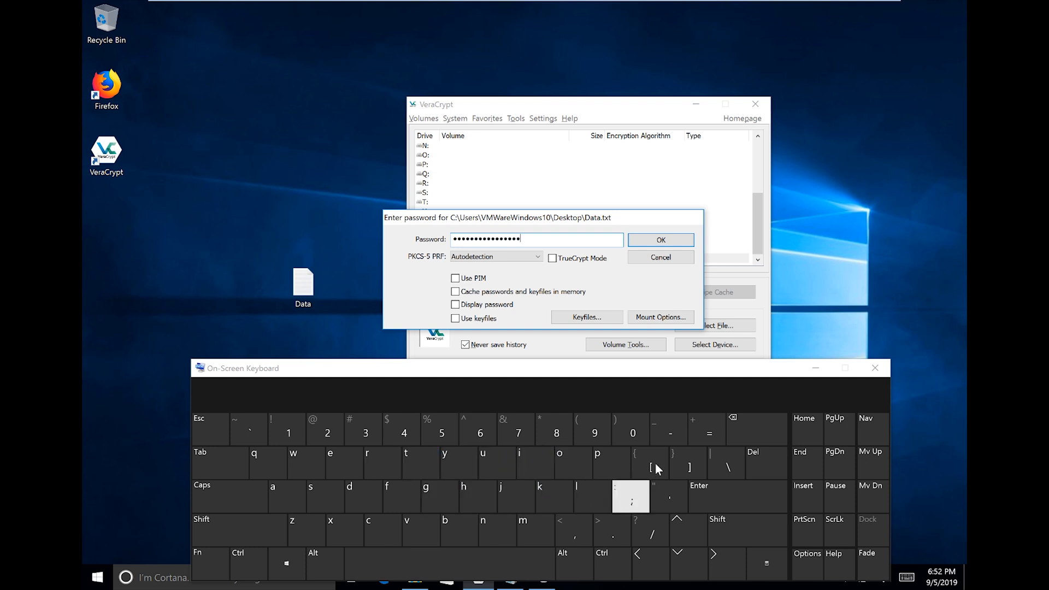
pyautogui.click(885, 368)
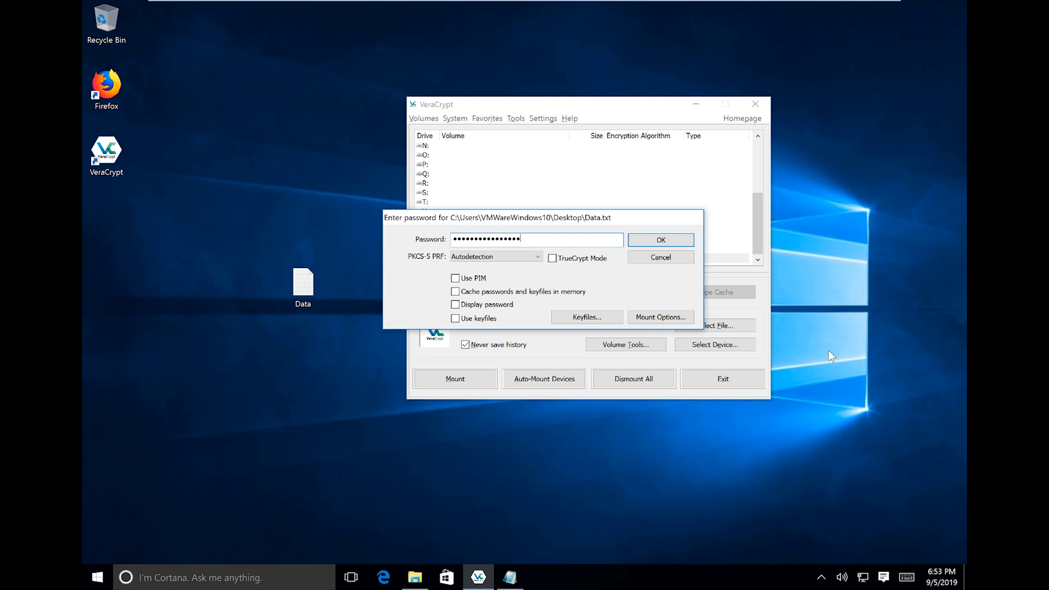
# Replace the password in the Data.txt prompt with a longer pasted password.
pyautogui.moveTo(638, 218)
pyautogui.mouseDown()
pyautogui.moveTo(648, 218)
pyautogui.moveTo(644, 230)
pyautogui.mouseUp()
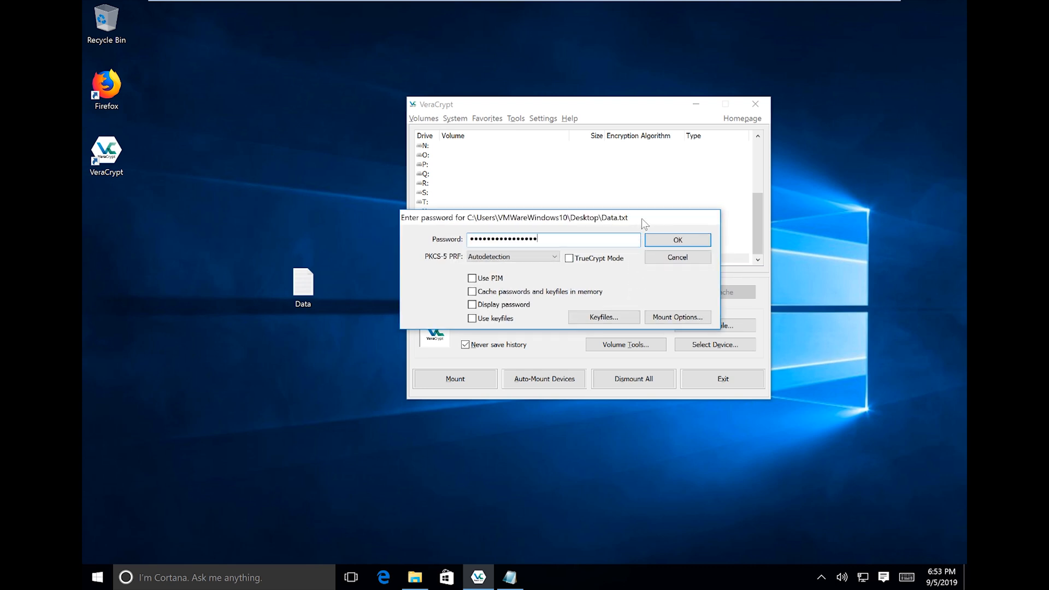
pyautogui.moveTo(543, 242); pyautogui.dragTo(414, 232)
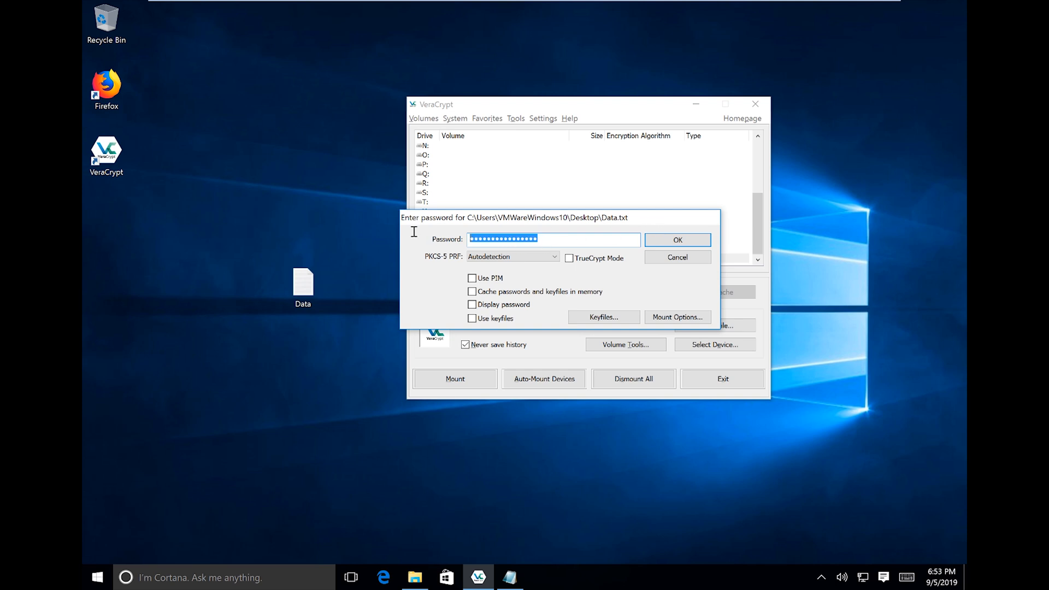
pyautogui.hotkey('ctrl', 'v')
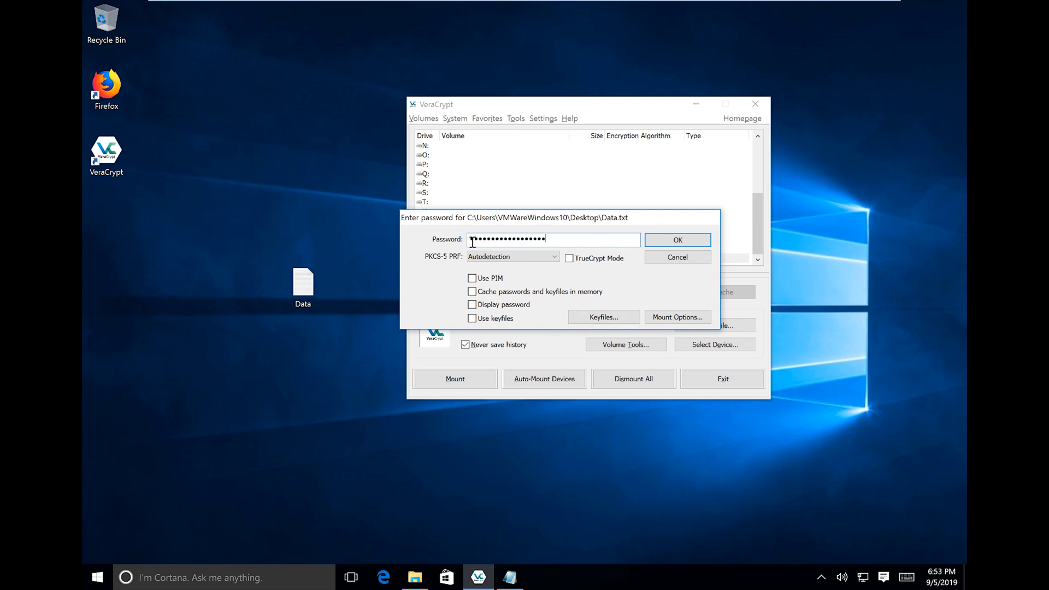
# Mount Data.txt as drive Z: and open This PC in File Explorer.
pyautogui.click(666, 239)
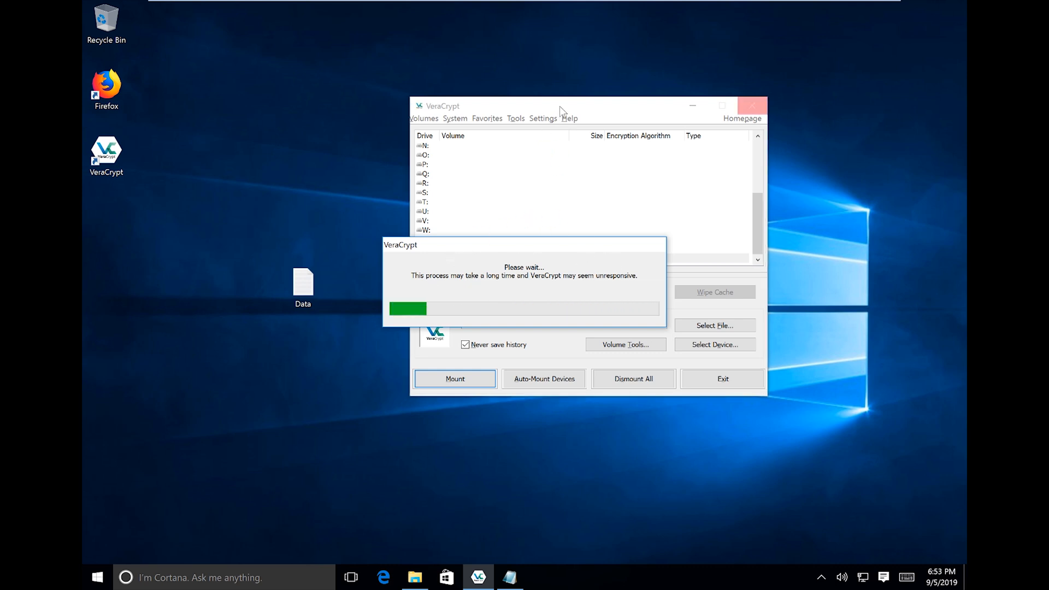
pyautogui.moveTo(561, 106); pyautogui.dragTo(547, 55)
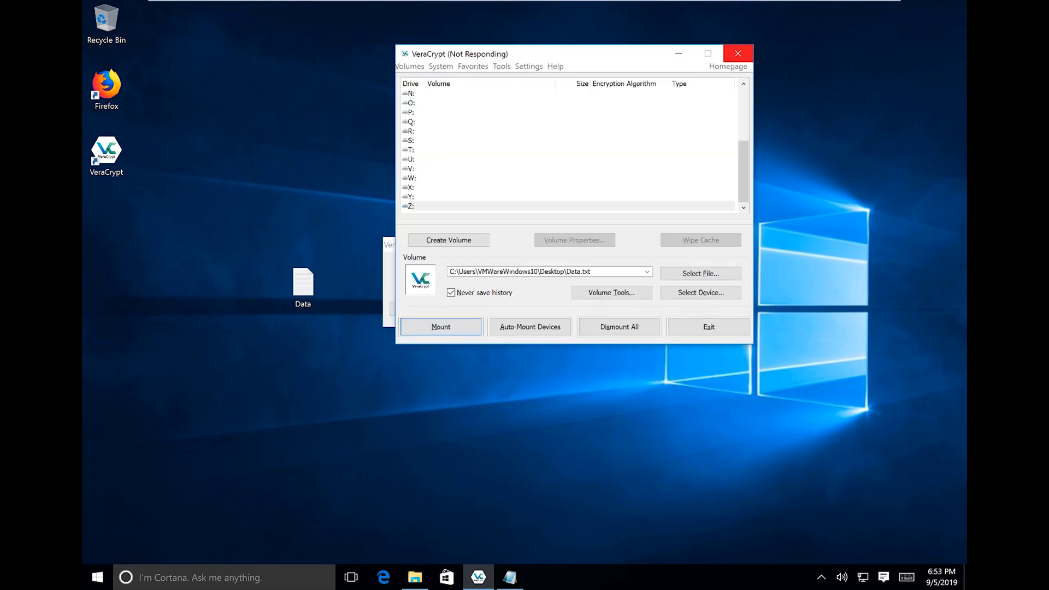
pyautogui.click(415, 577)
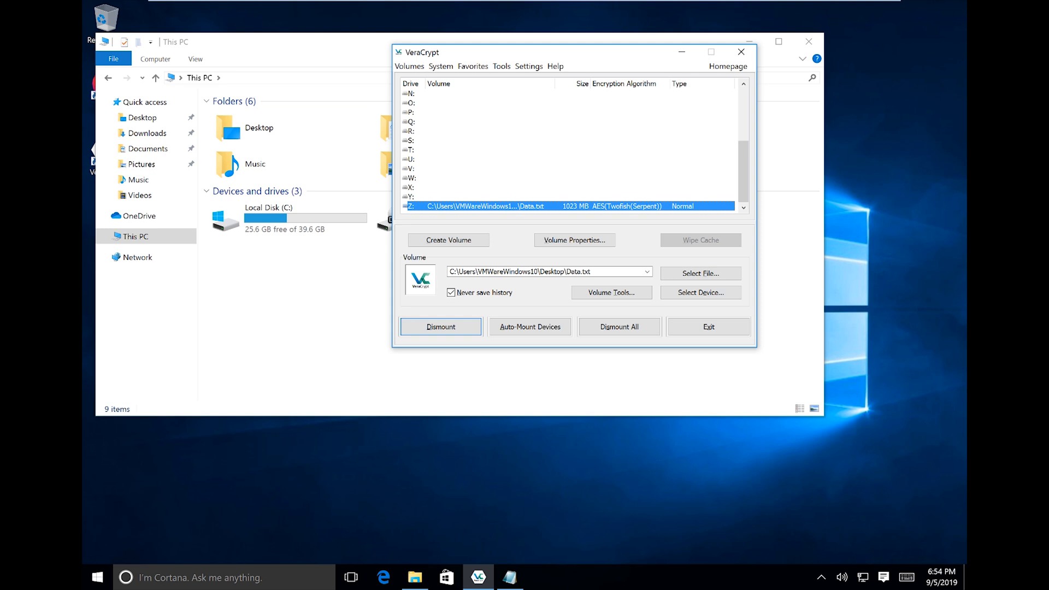
# Minimize VeraCrypt and open Local Disk (Z:) in File Explorer.
pyautogui.moveTo(656, 55); pyautogui.dragTo(663, 88)
pyautogui.click(689, 85)
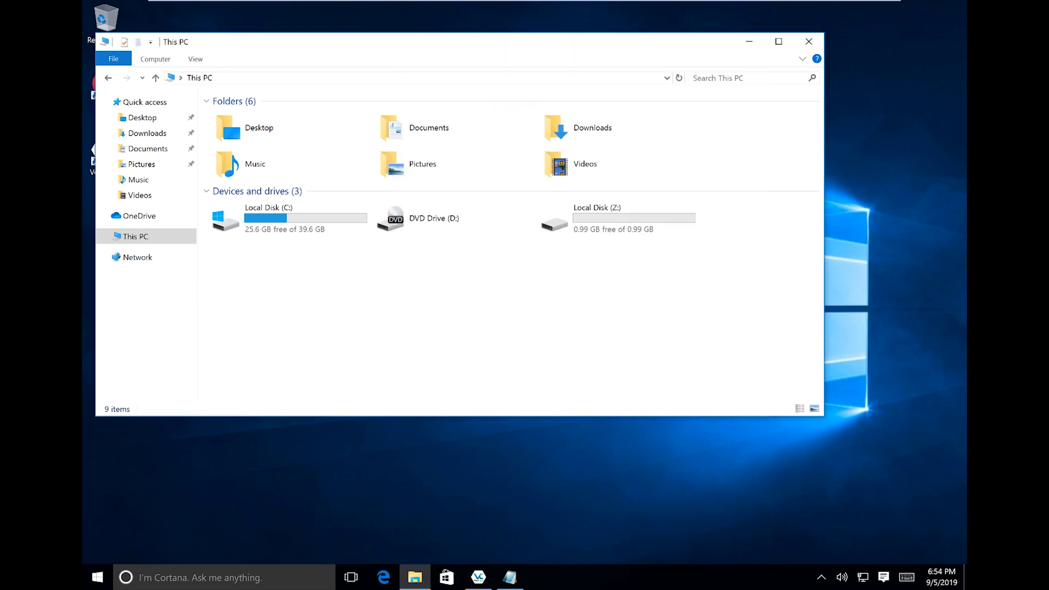
pyautogui.doubleClick(612, 218)
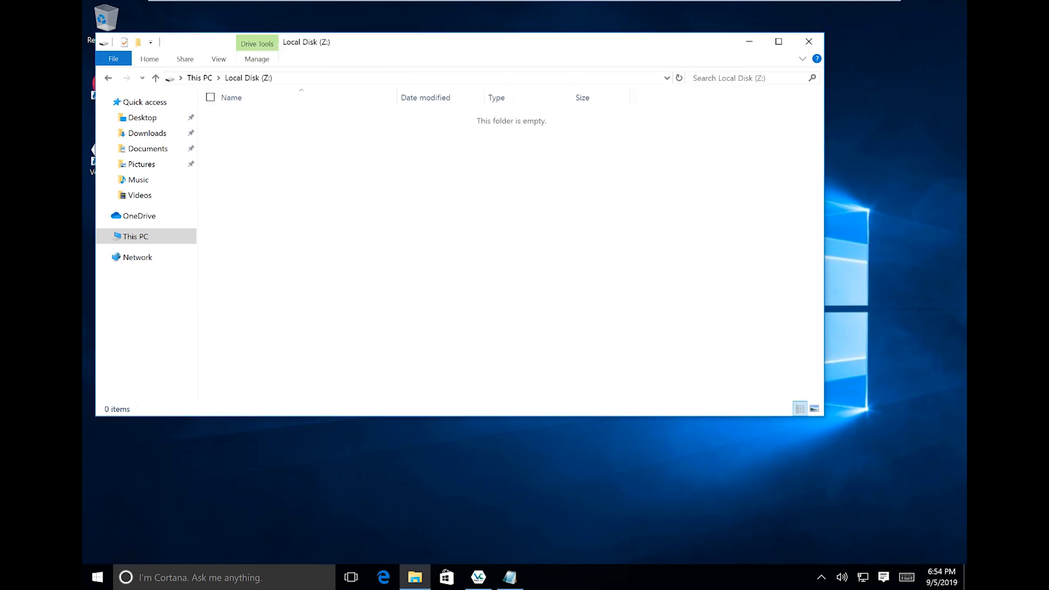
pyautogui.rightClick(308, 185)
pyautogui.moveTo(235, 326)
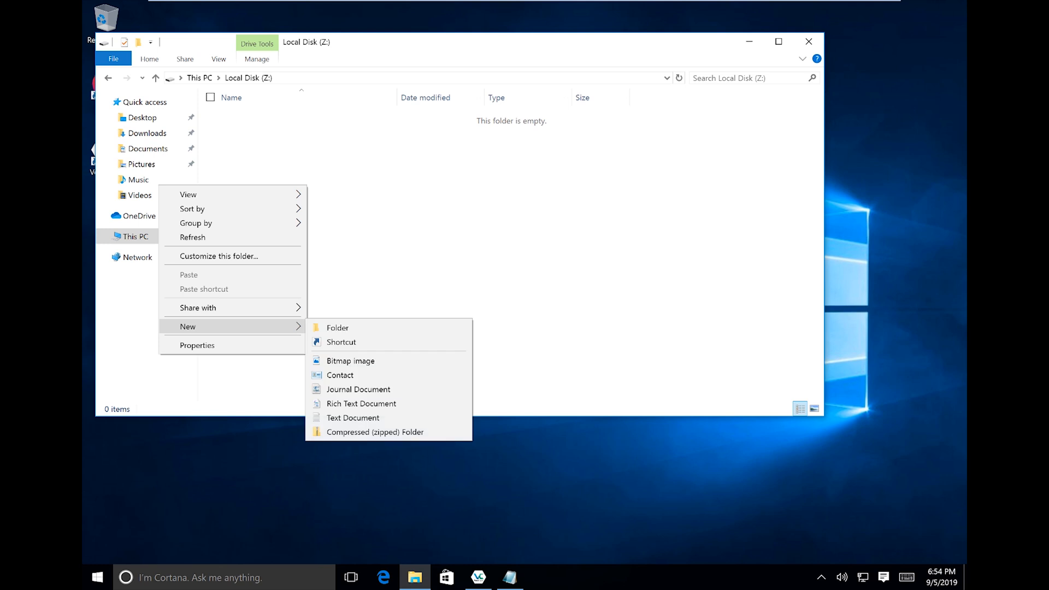
pyautogui.click(383, 235)
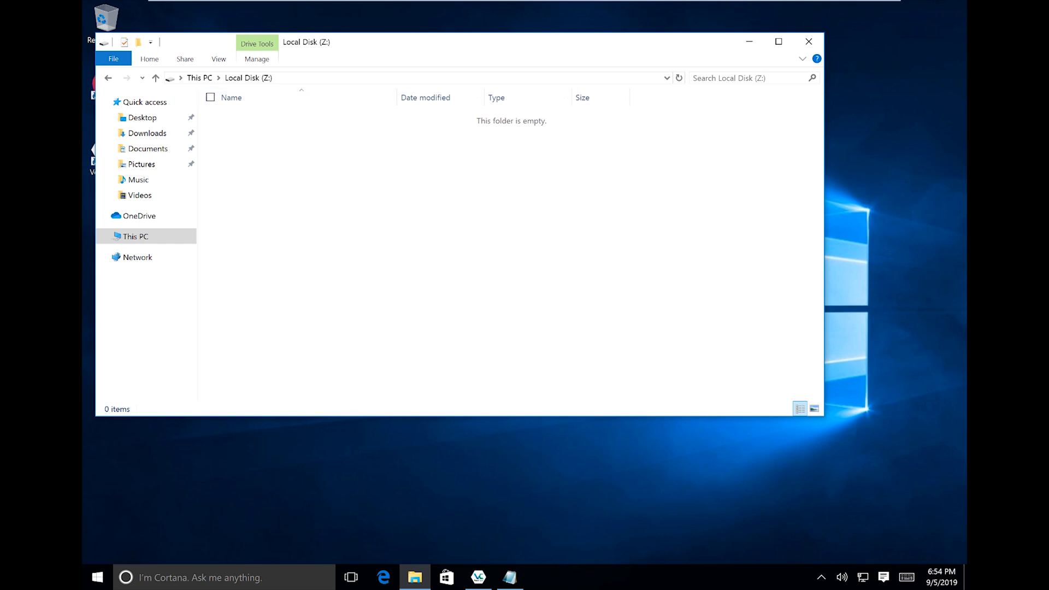
# Create a folder named 'Test' on drive Z: and return to This PC.
pyautogui.rightClick(273, 139)
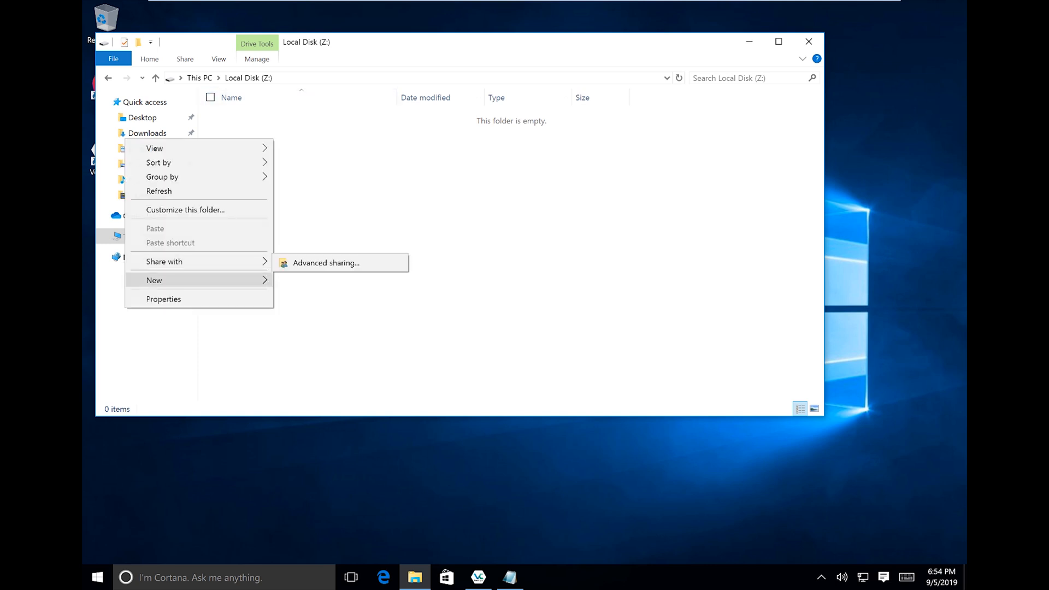
pyautogui.moveTo(240, 281)
pyautogui.click(303, 282)
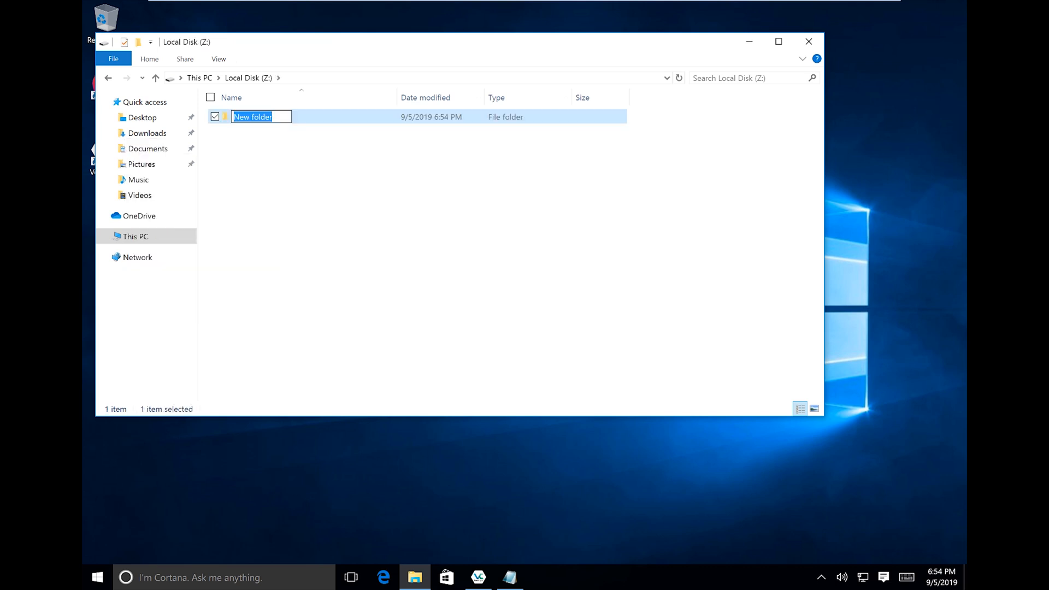
pyautogui.write('Test')
pyautogui.click(295, 213)
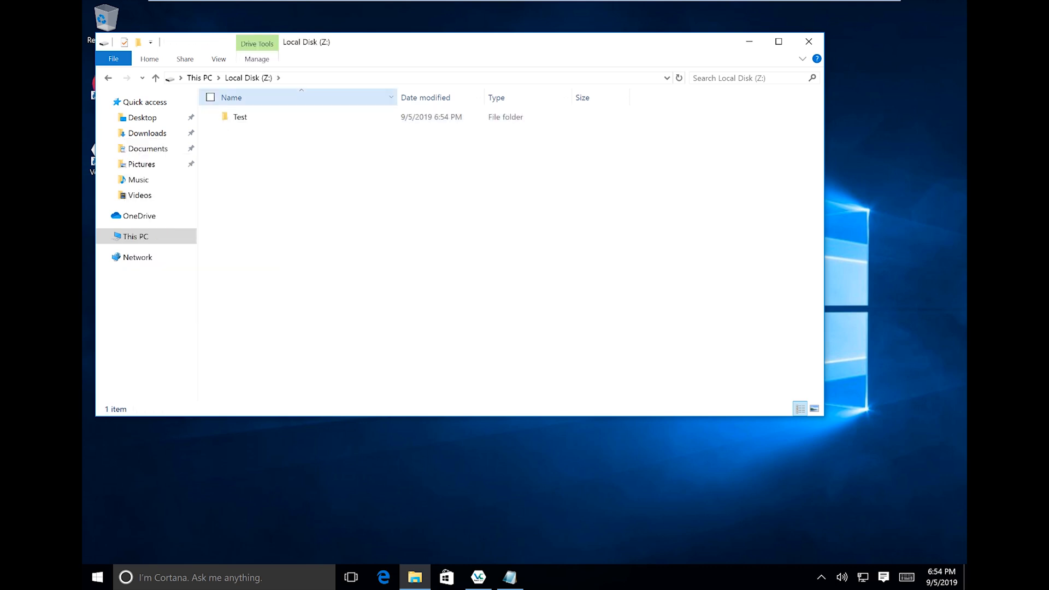
pyautogui.click(200, 78)
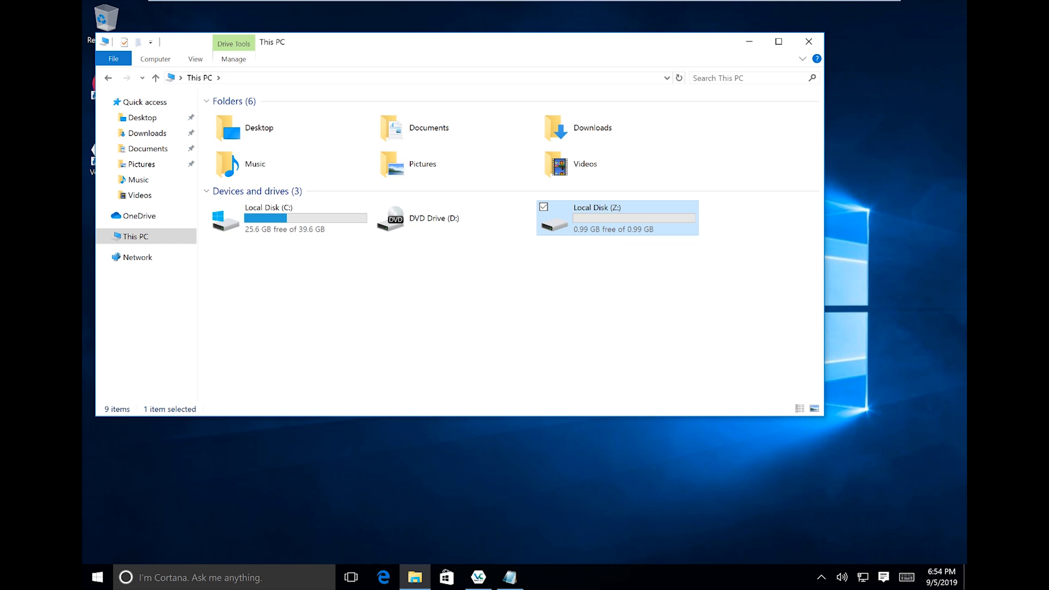
pyautogui.press('Return')
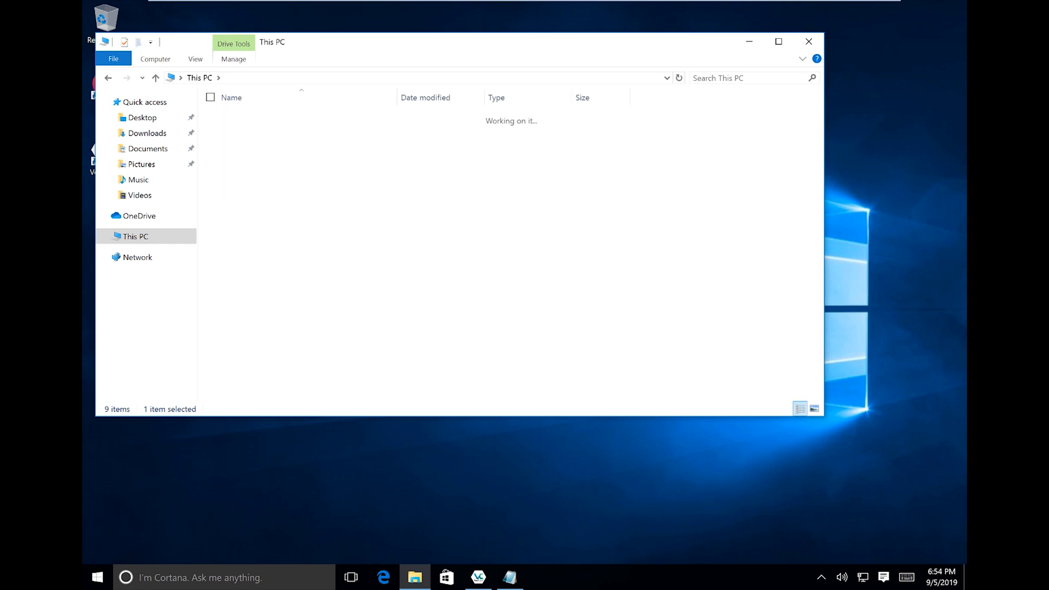
pyautogui.click(200, 79)
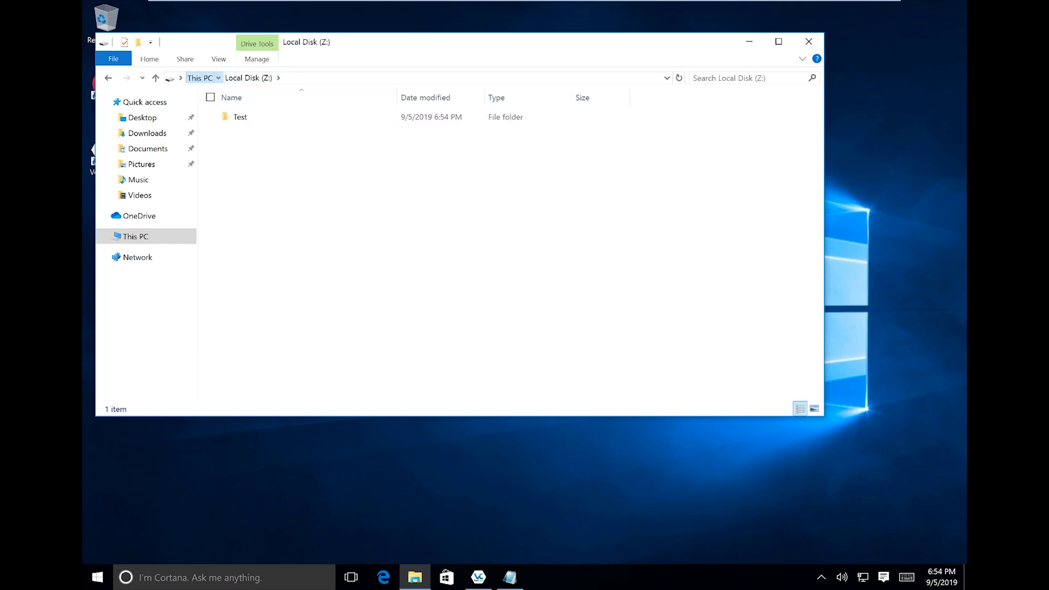
pyautogui.click(552, 306)
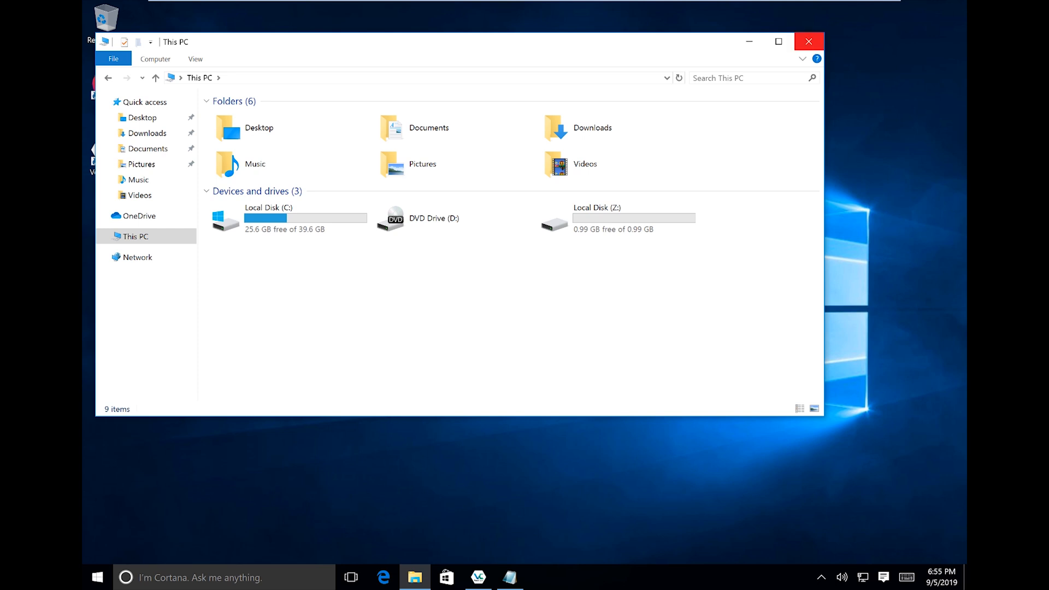
pyautogui.click(618, 218)
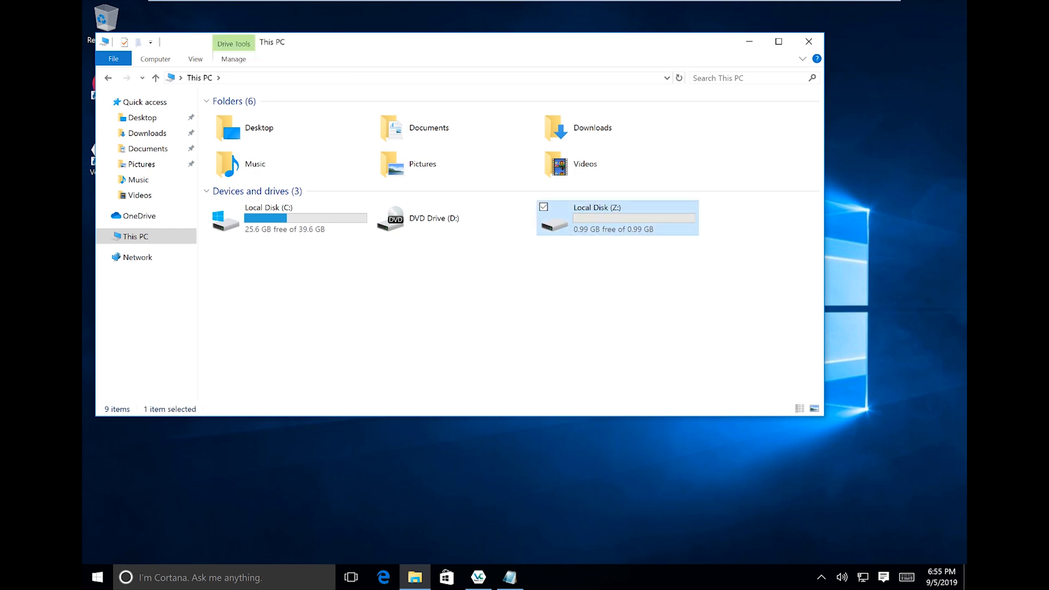
pyautogui.press('Return')
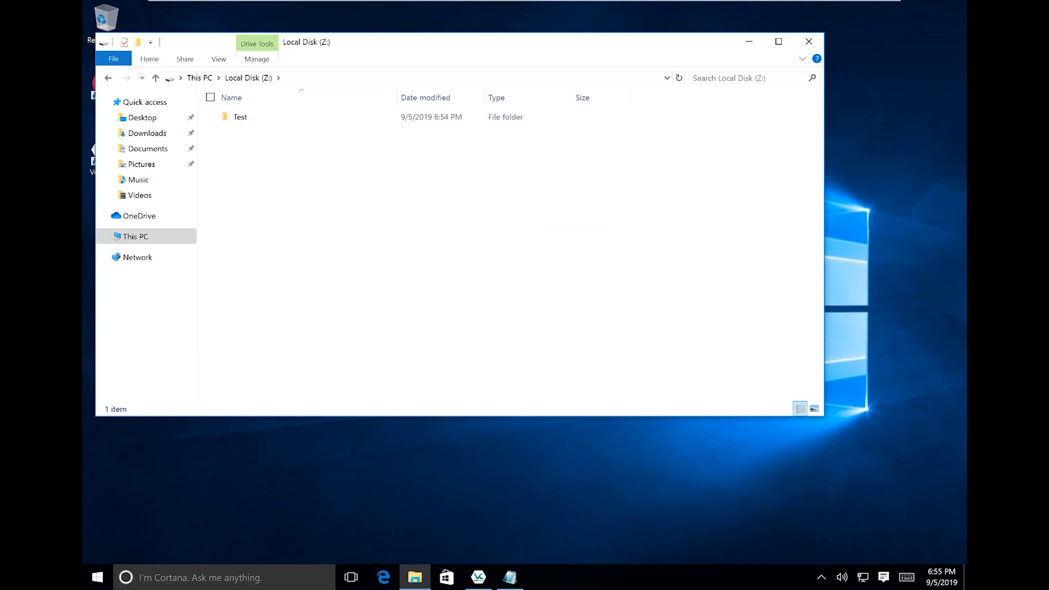
pyautogui.click(200, 77)
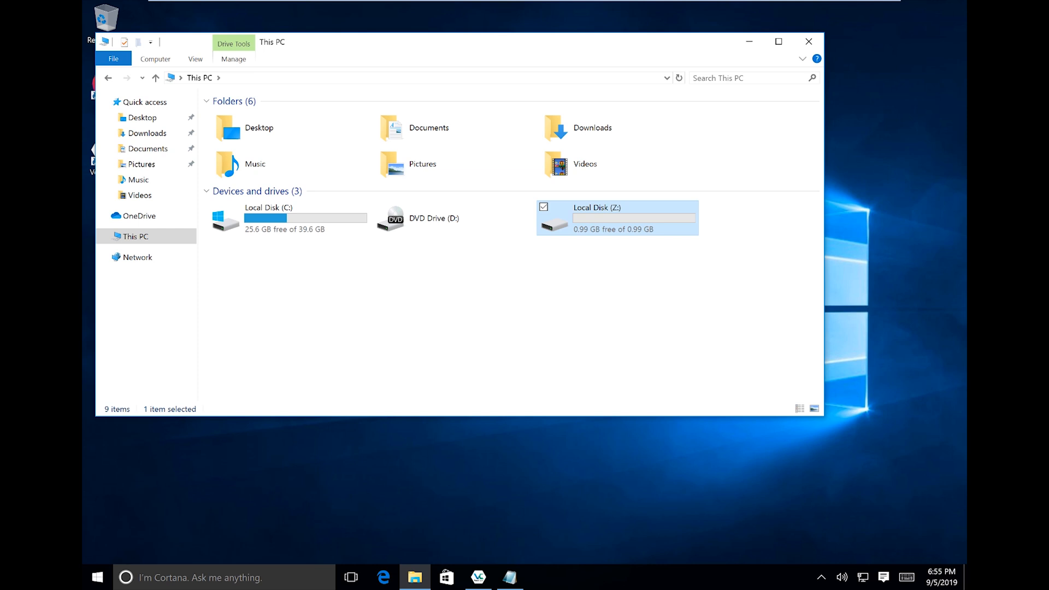
pyautogui.press('Return')
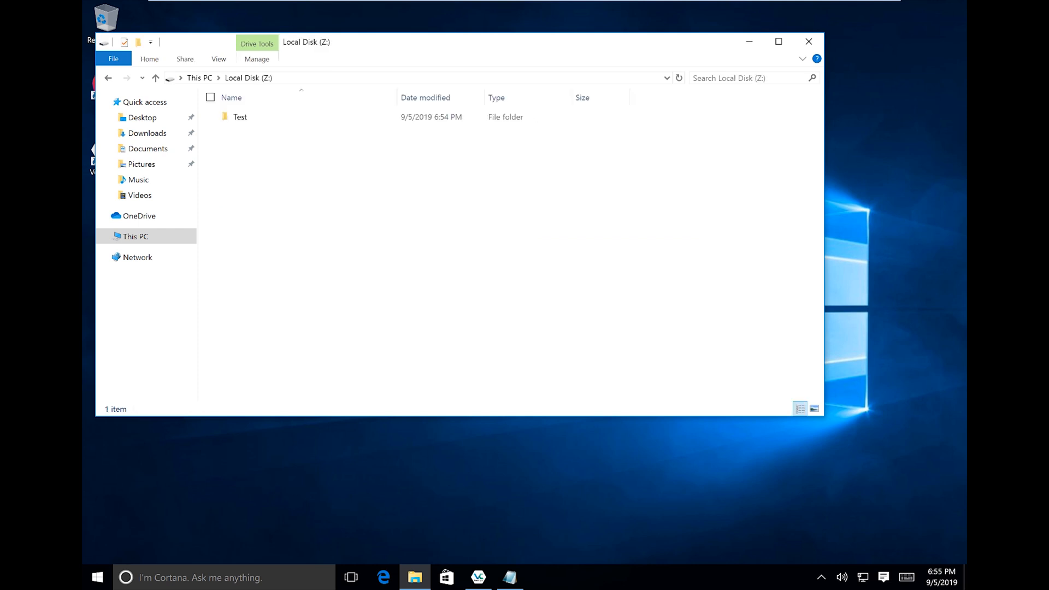
pyautogui.click(199, 78)
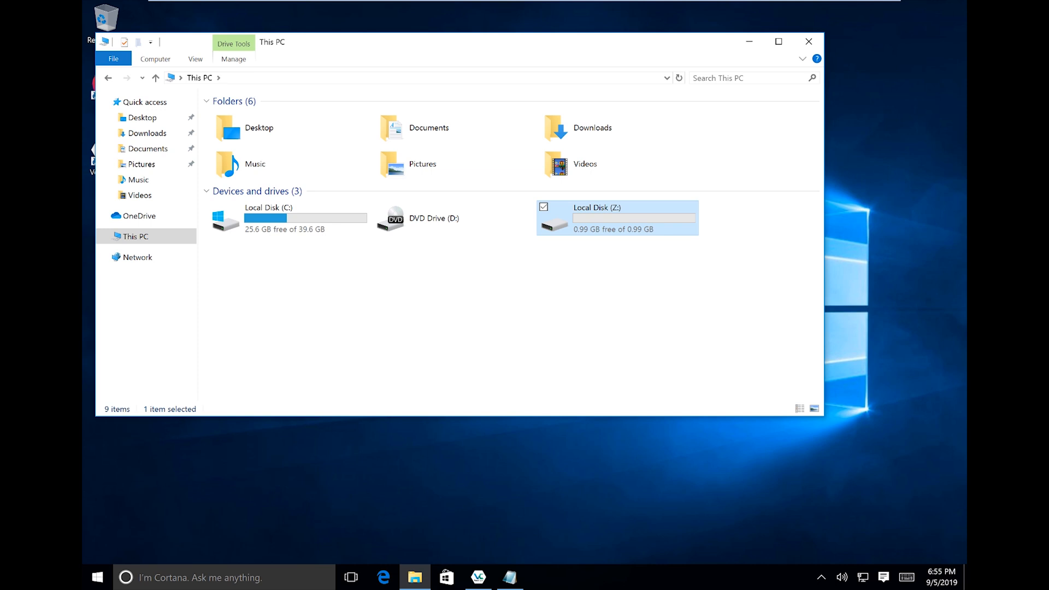
# Select the mounted Data.txt volume on Z: in VeraCrypt and dismount it.
pyautogui.click(479, 578)
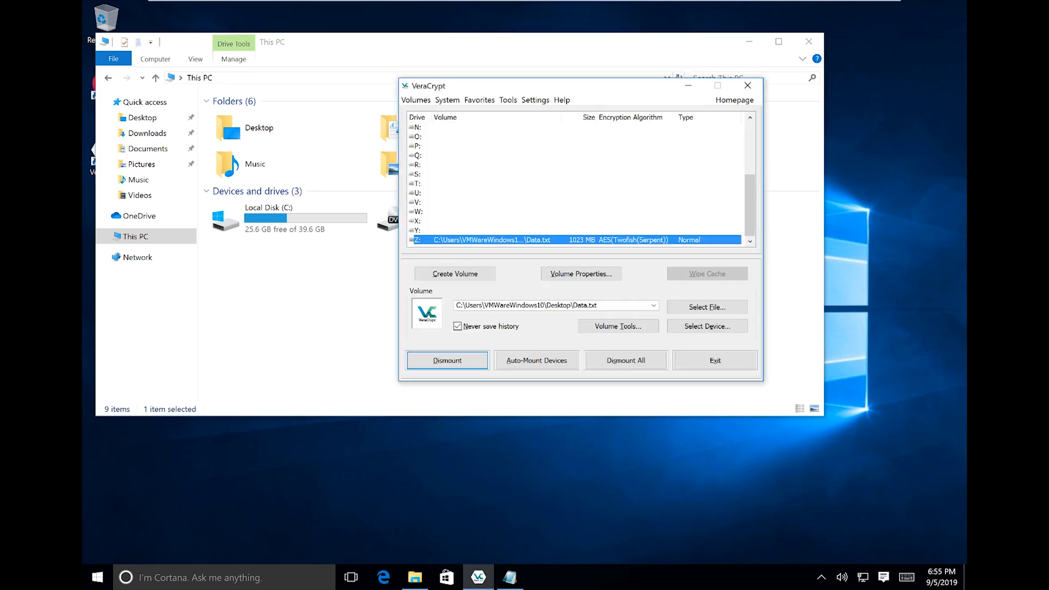
pyautogui.moveTo(589, 87); pyautogui.dragTo(403, 246)
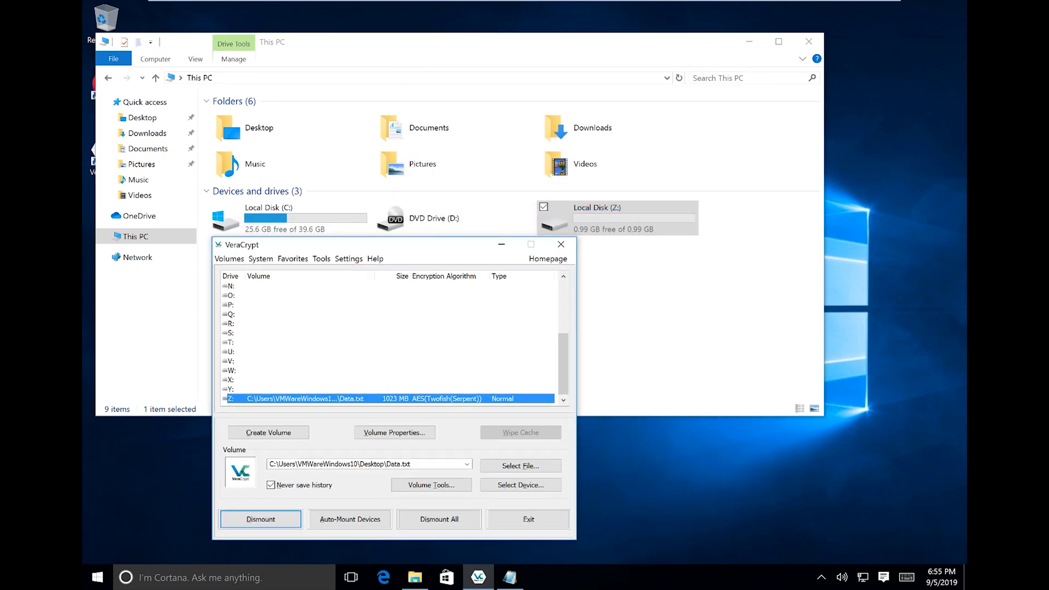
pyautogui.click(382, 352)
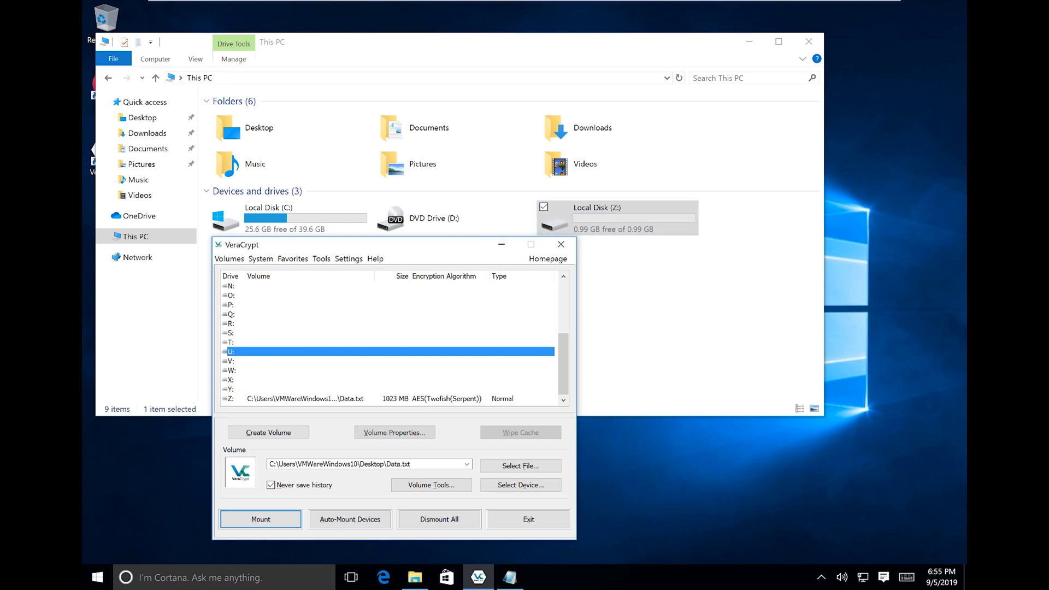
pyautogui.click(383, 399)
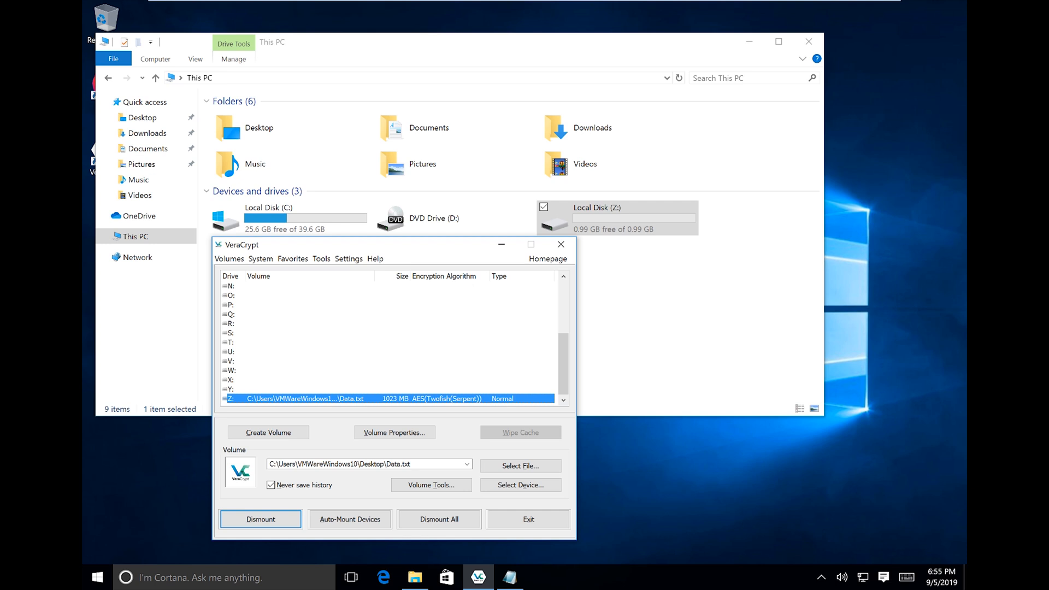
pyautogui.moveTo(421, 247); pyautogui.dragTo(379, 176)
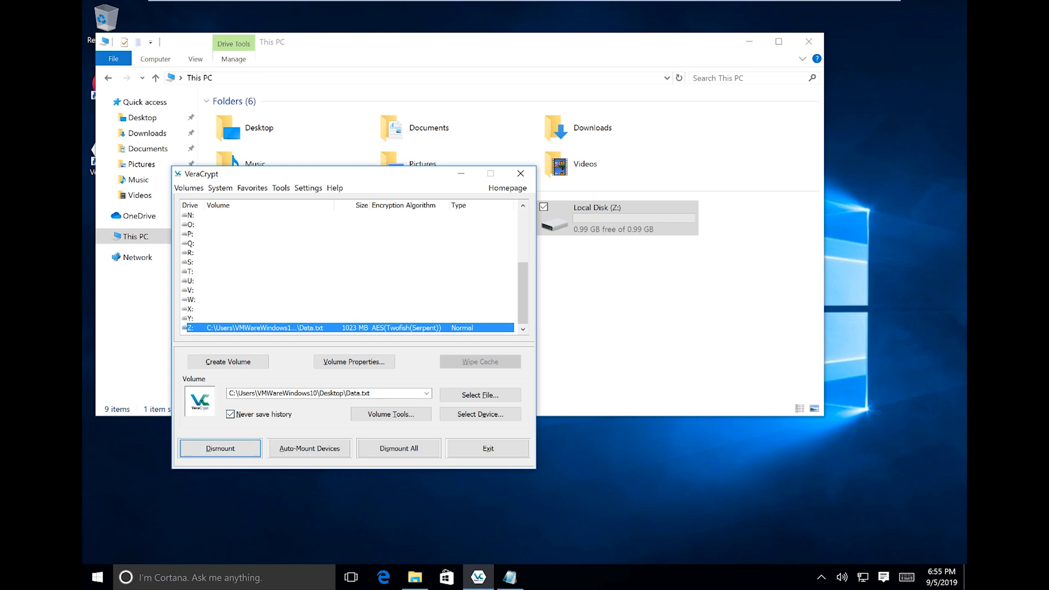
pyautogui.press('Return')
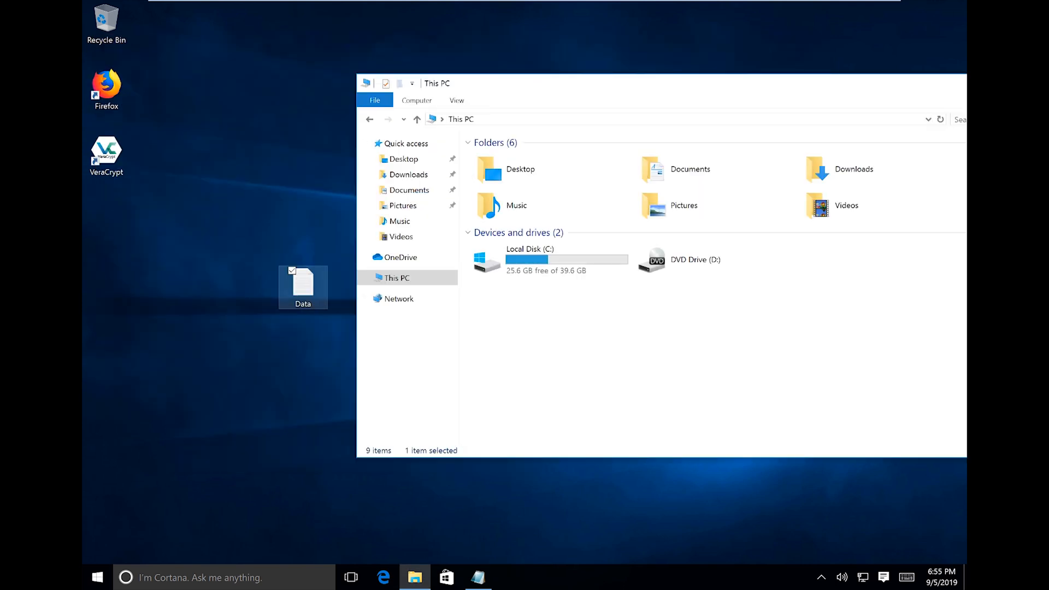
# Minimize the This PC window to reveal the desktop with the Data file.
pyautogui.click(303, 287)
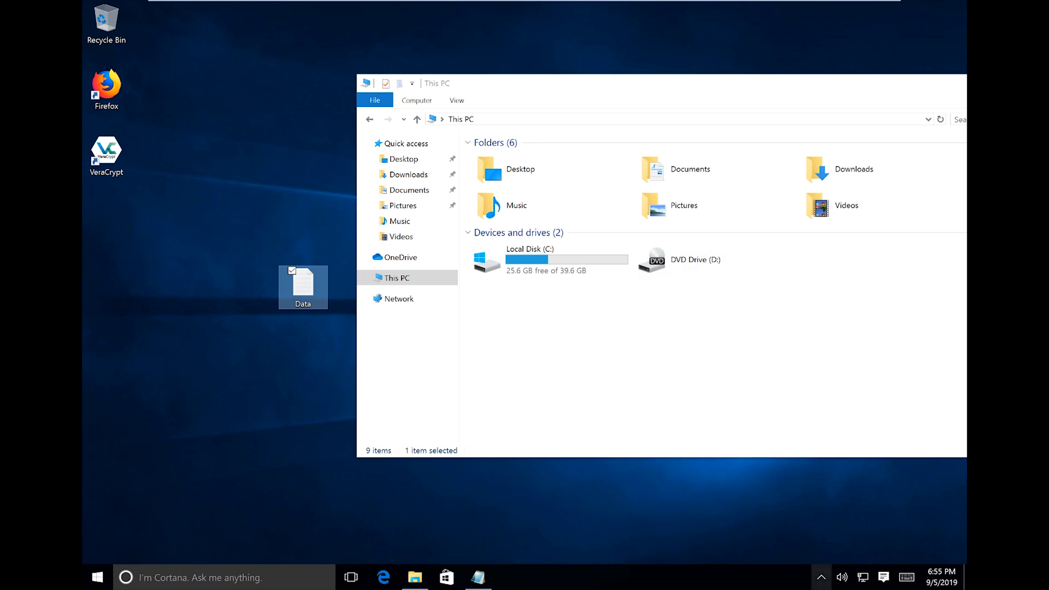
pyautogui.click(822, 578)
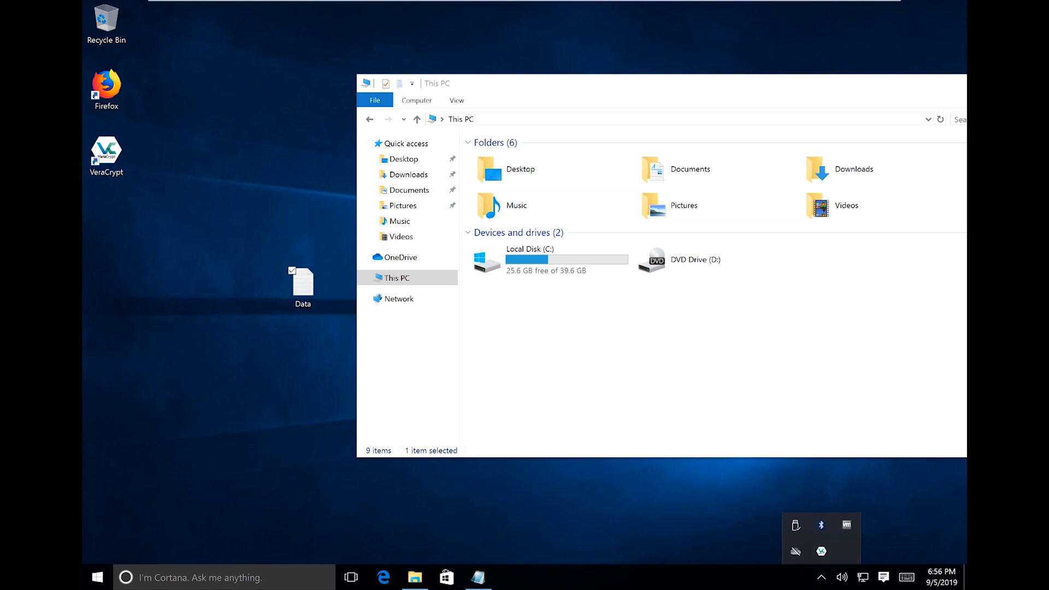
pyautogui.click(765, 360)
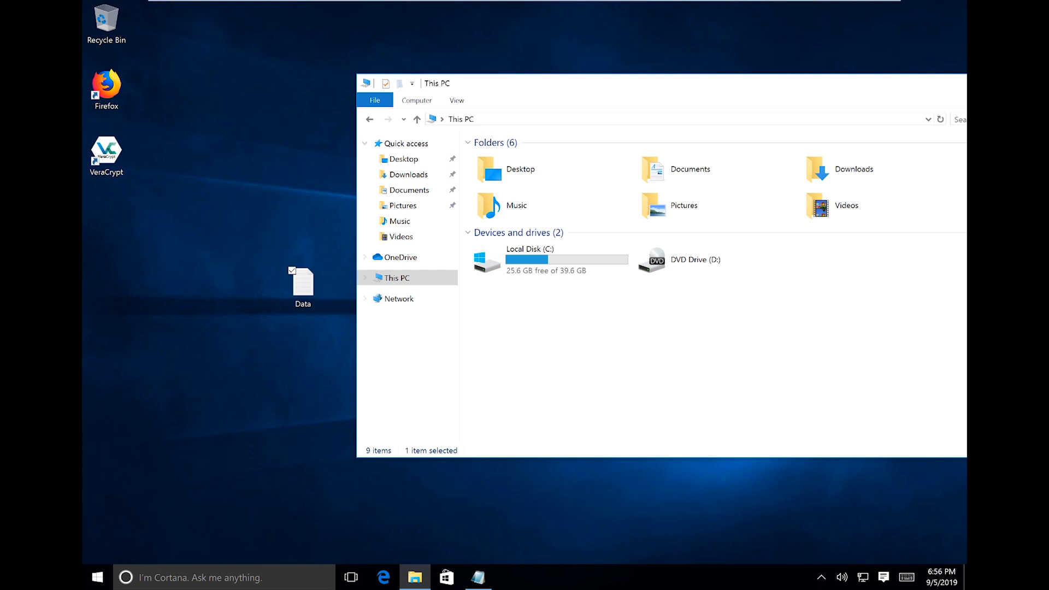
pyautogui.moveTo(636, 83); pyautogui.dragTo(511, 113)
pyautogui.click(886, 112)
# Launch VeraCrypt and check its empty volume history list.
pyautogui.doubleClick(106, 153)
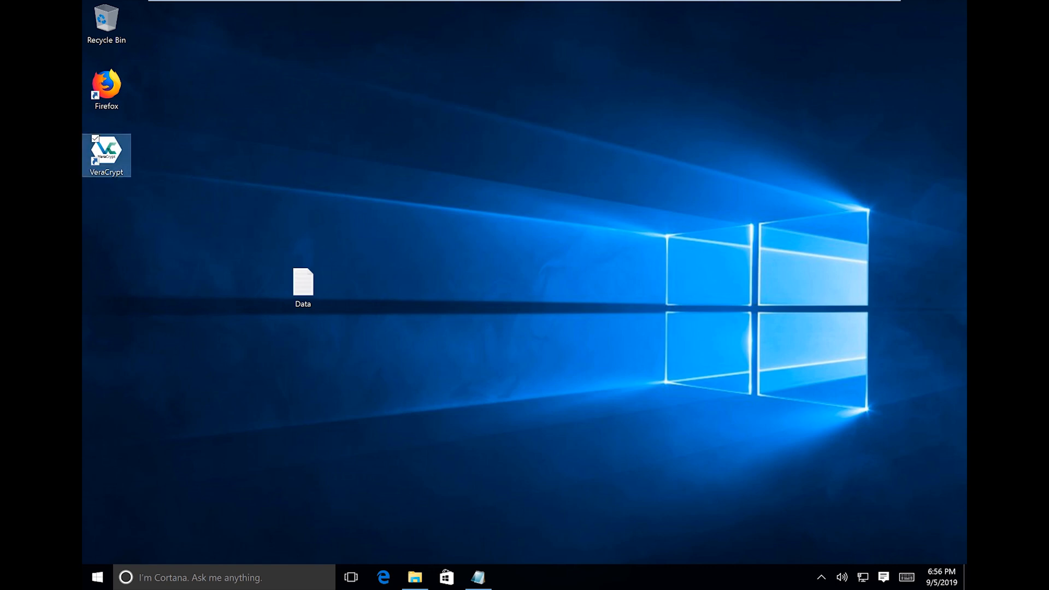
pyautogui.moveTo(339, 211); pyautogui.dragTo(667, 189)
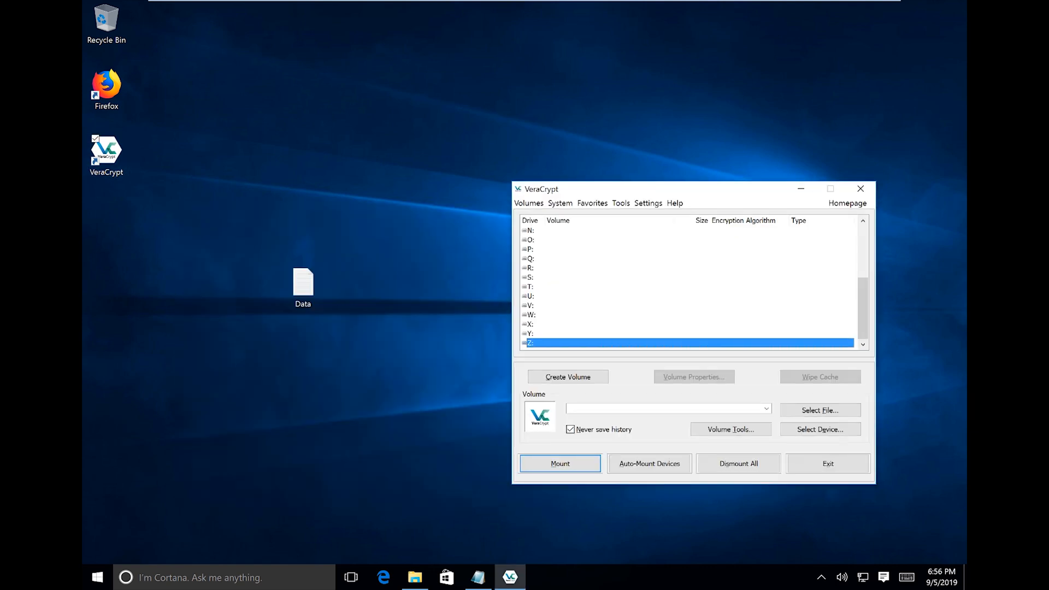
pyautogui.click(767, 408)
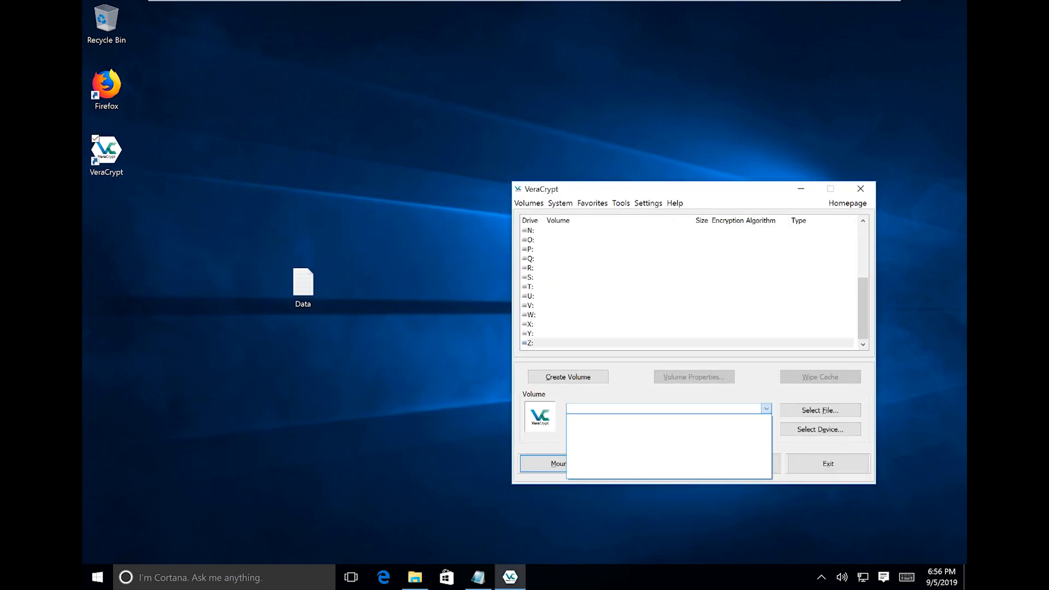
pyautogui.click(767, 409)
# Choose Desktop\Data.txt as the volume and start mounting it.
pyautogui.click(820, 410)
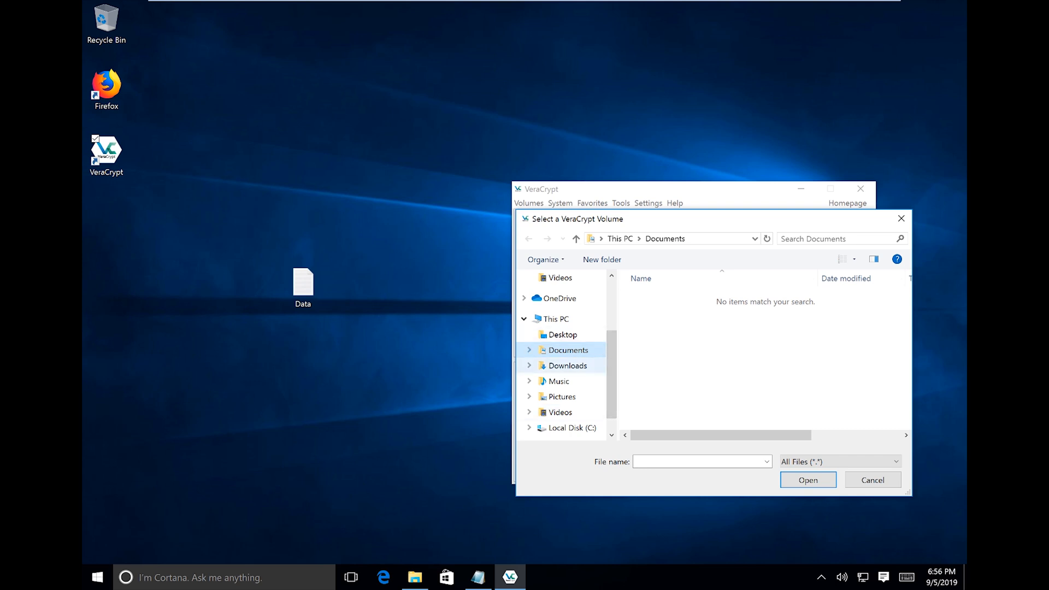
pyautogui.click(563, 335)
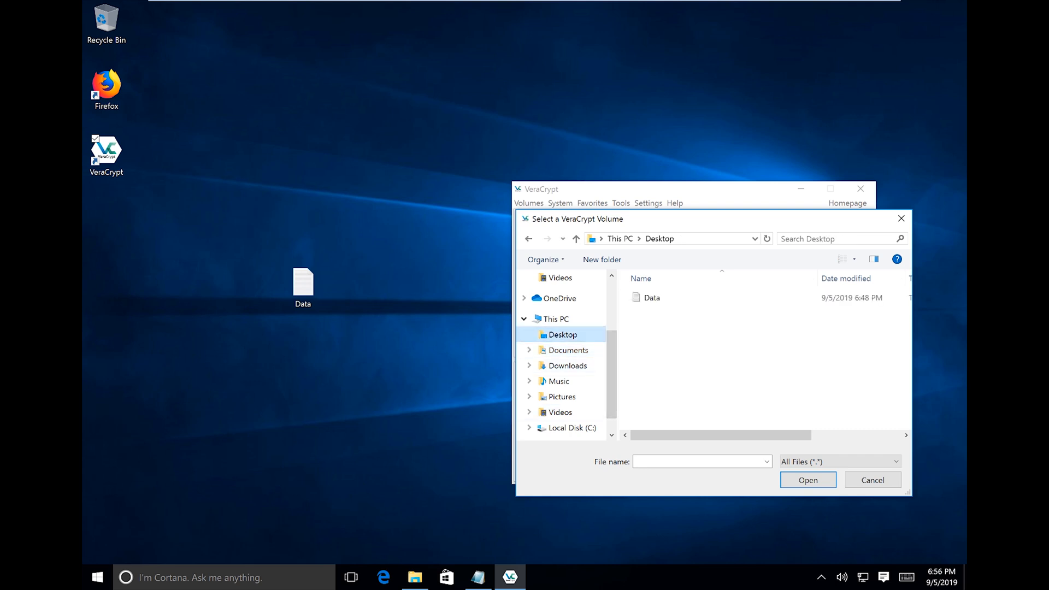
pyautogui.click(652, 298)
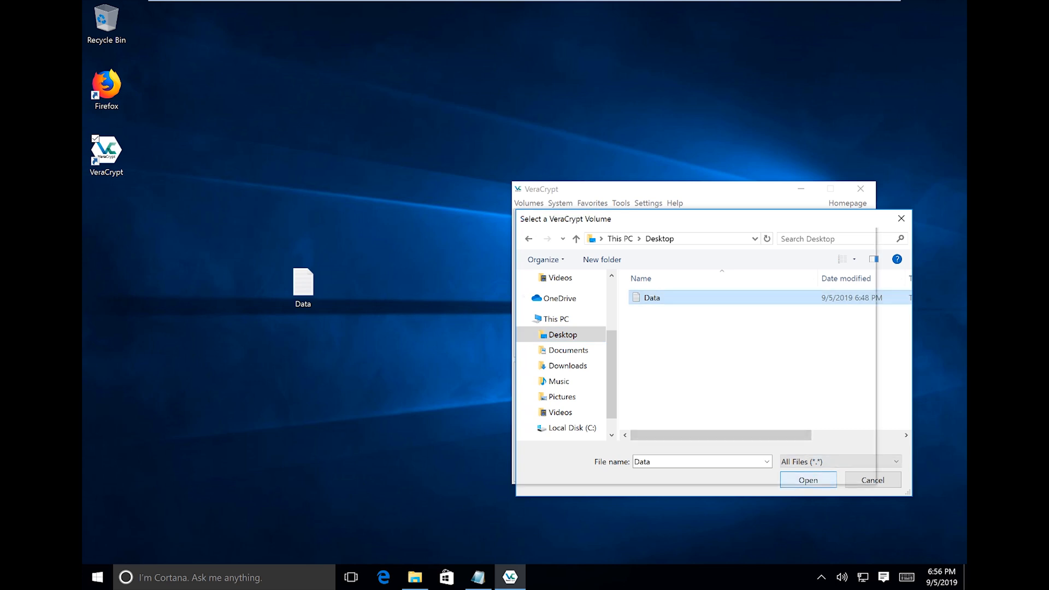
pyautogui.click(809, 479)
pyautogui.press('Return')
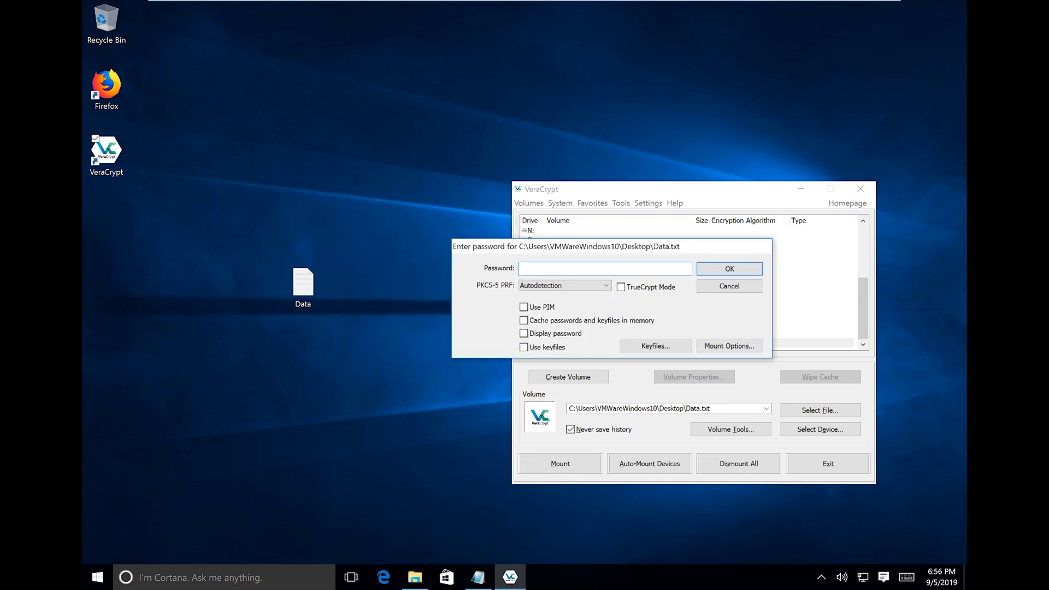
# Select the saved password line in Notepad and copy it.
pyautogui.click(478, 578)
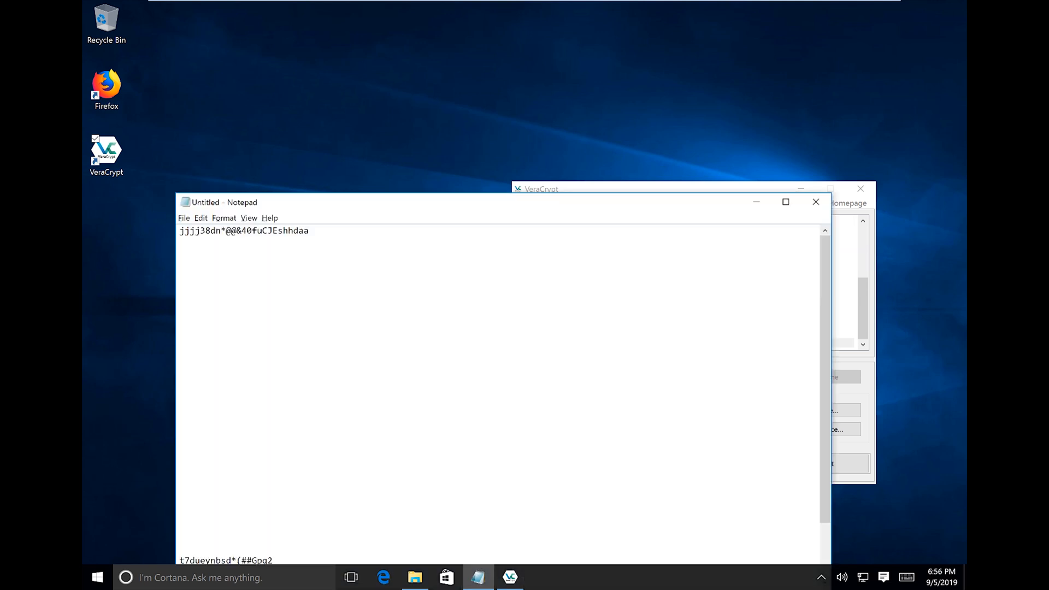
pyautogui.hotkey('shift', 'Home')
pyautogui.rightClick(236, 230)
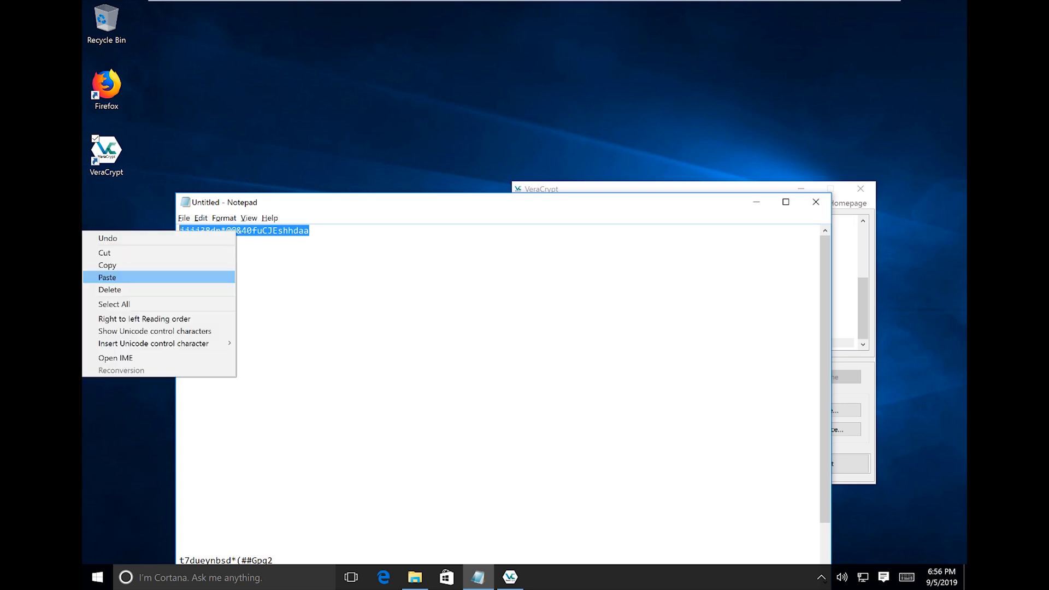
pyautogui.click(219, 265)
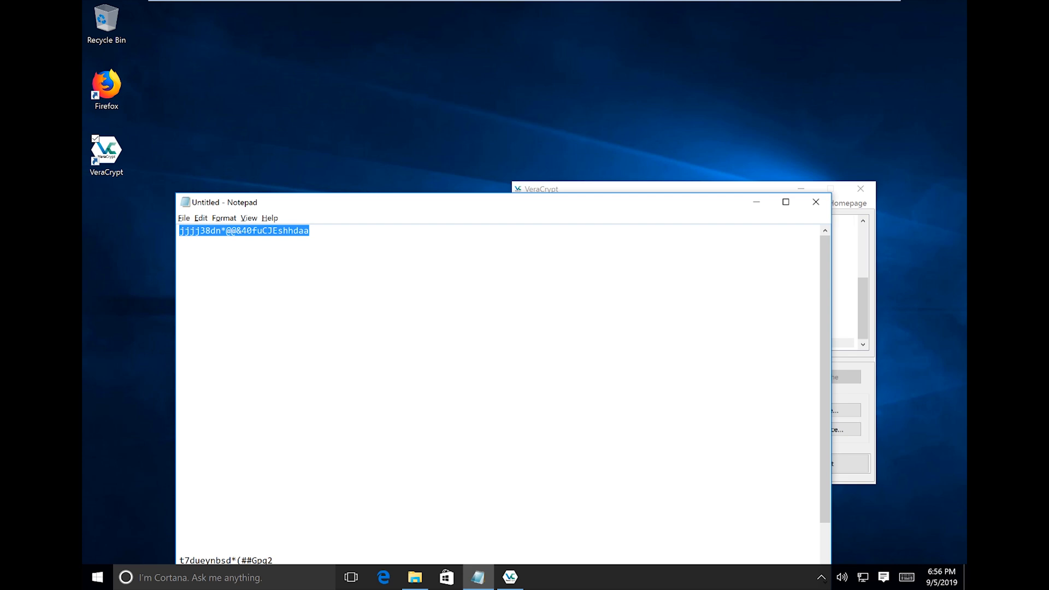
pyautogui.rightClick(297, 233)
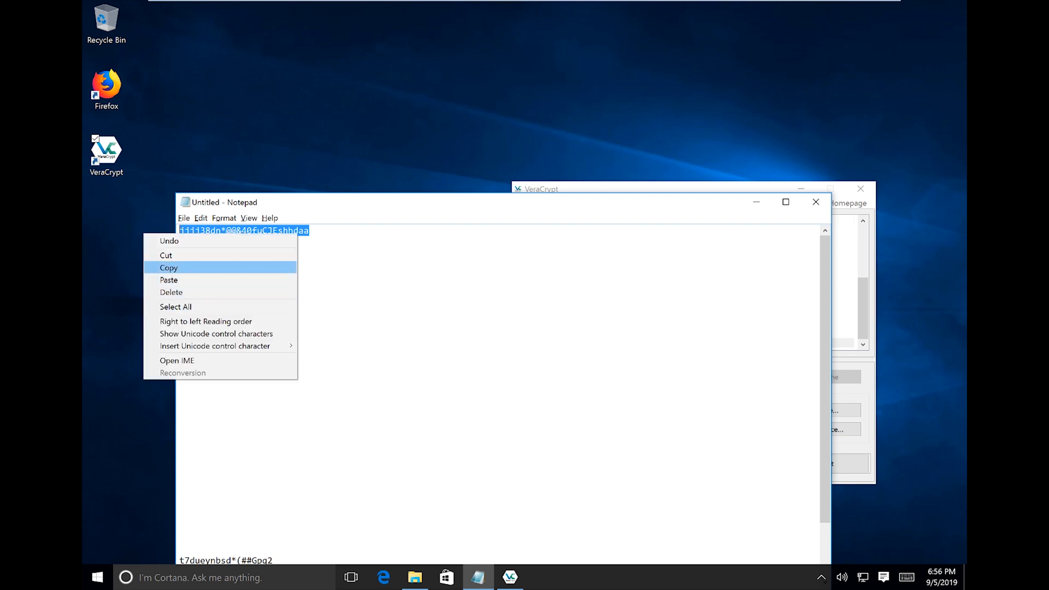
pyautogui.click(263, 268)
# Copy the password again, confirm the clipboard holds it, and minimize Notepad.
pyautogui.moveTo(383, 202); pyautogui.dragTo(363, 272)
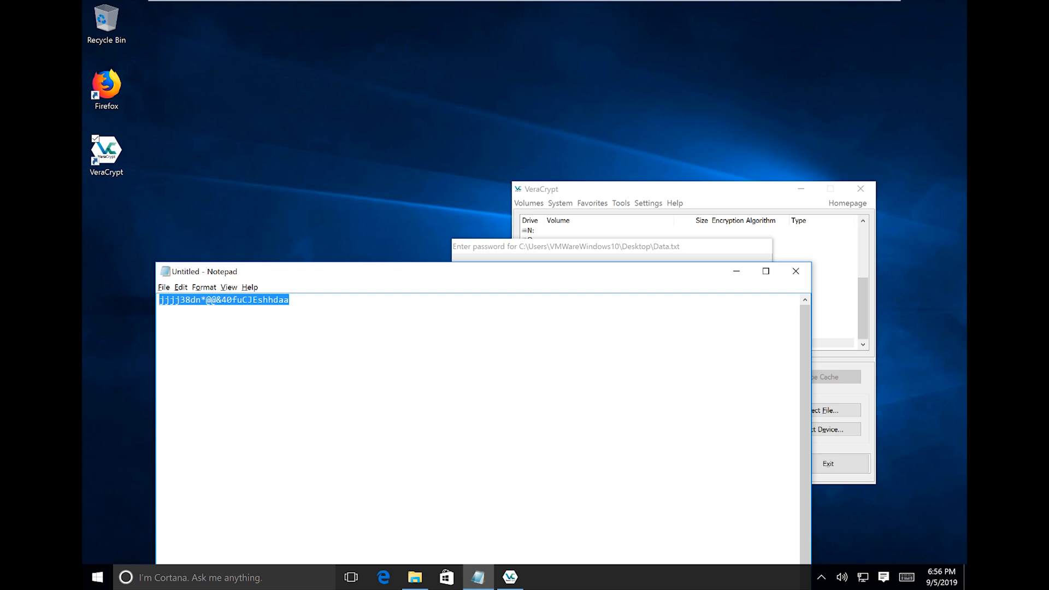
pyautogui.rightClick(263, 295)
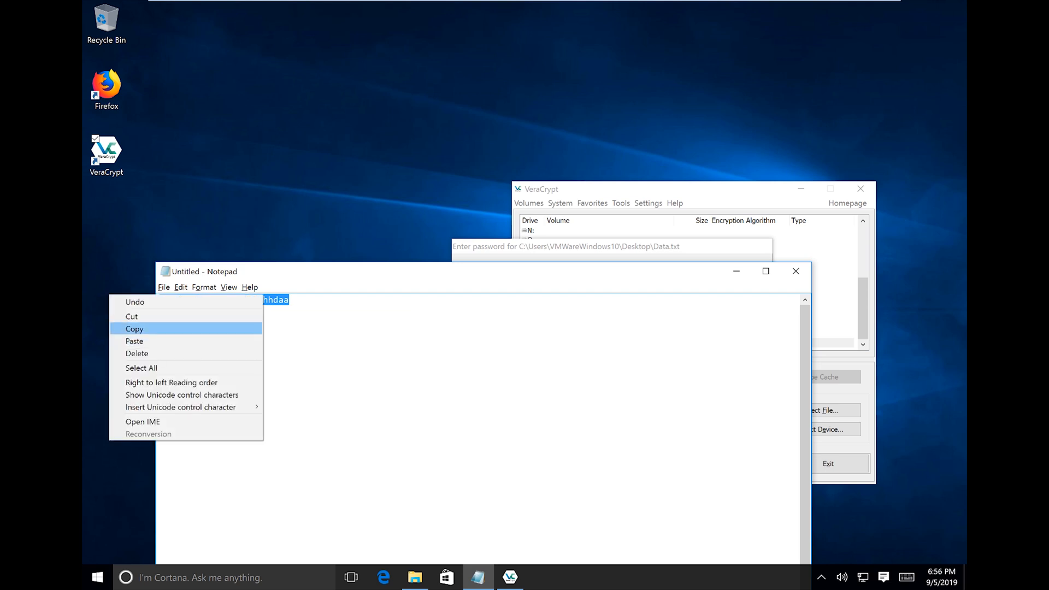
pyautogui.click(229, 329)
pyautogui.rightClick(237, 297)
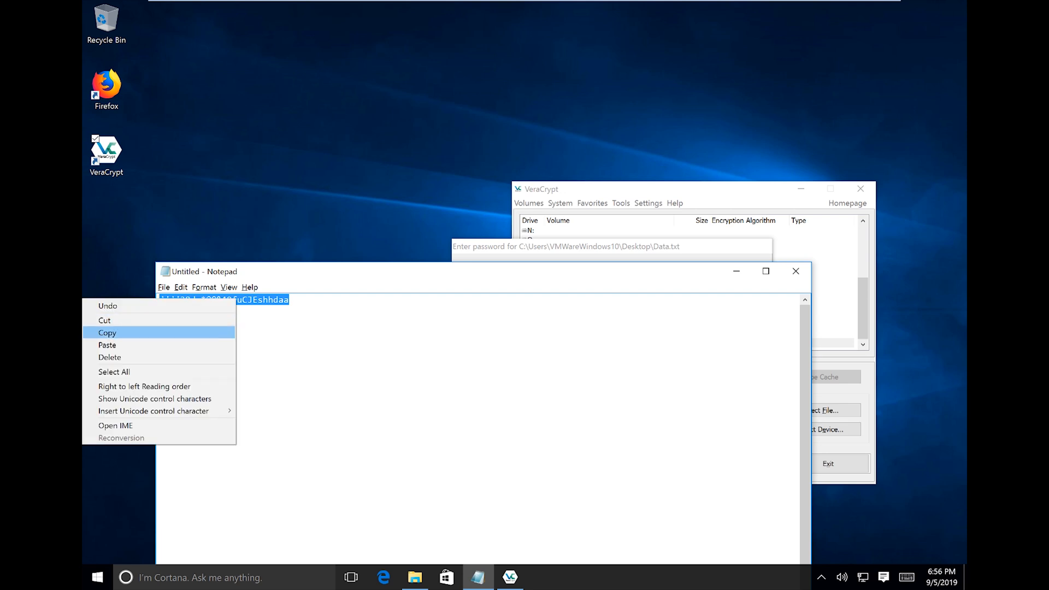
pyautogui.click(222, 344)
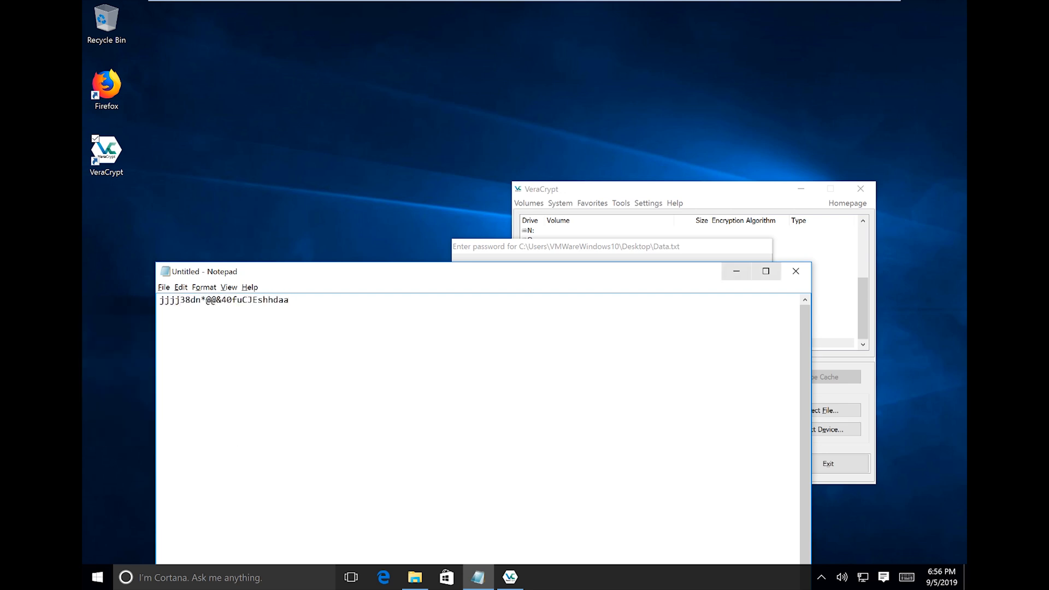
pyautogui.click(737, 271)
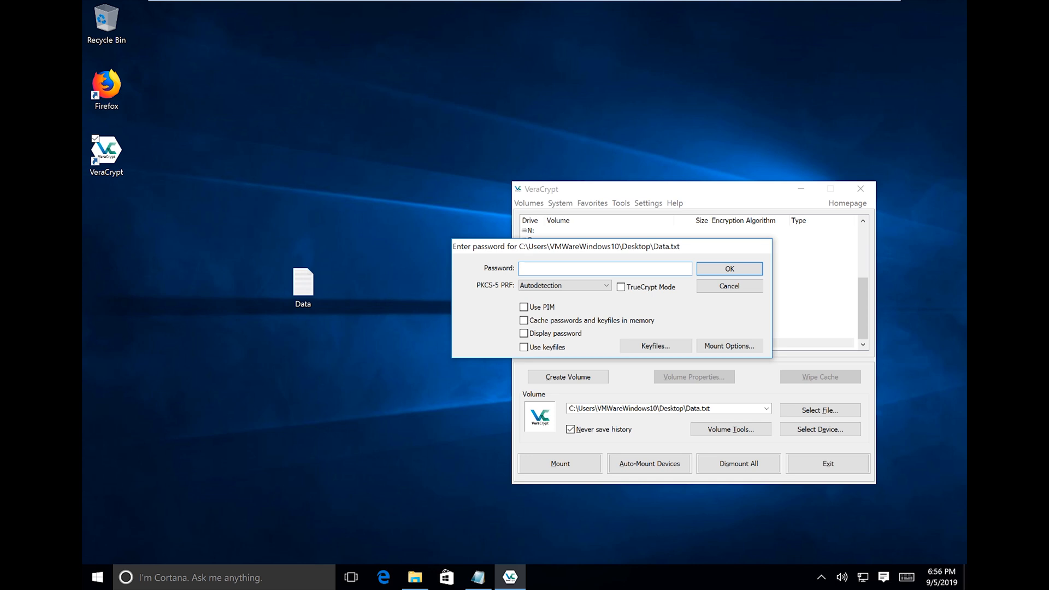
# Paste the copied password into the Data.txt prompt, submit it, and bring This PC forward.
pyautogui.hotkey('ctrl', 'v')
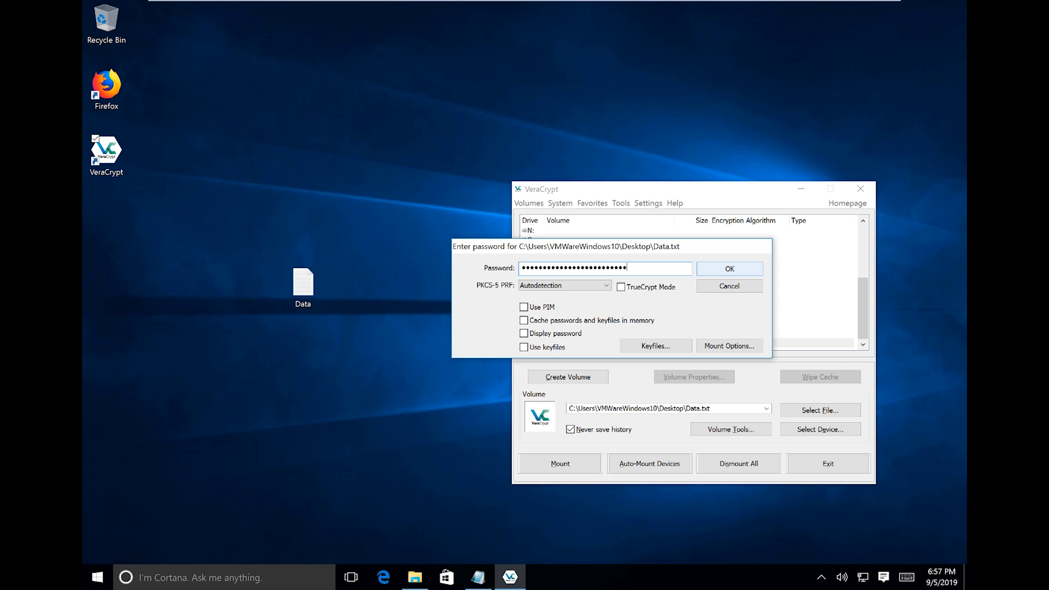
pyautogui.press('Return')
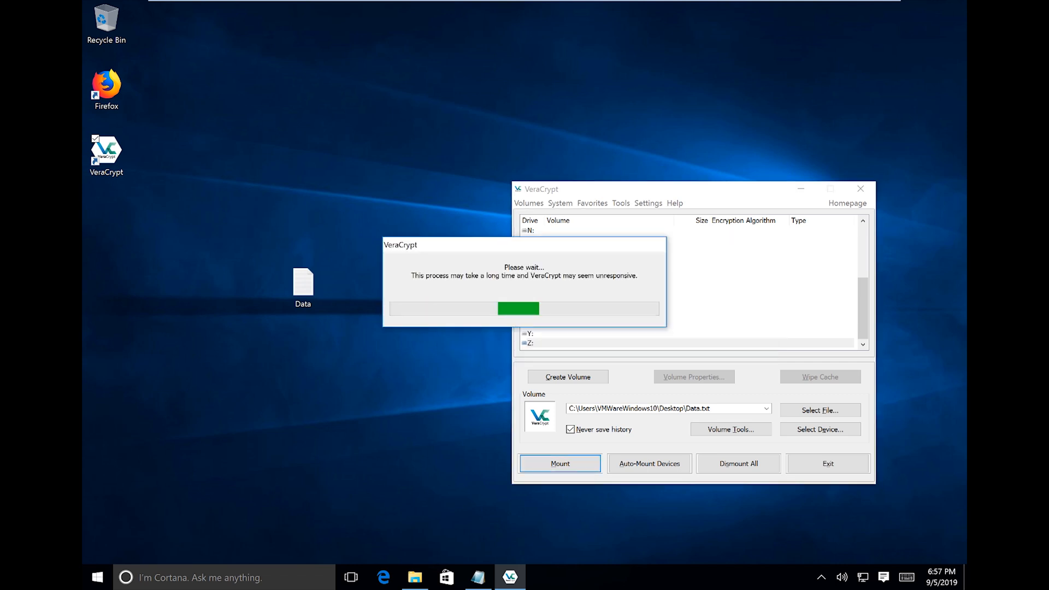
pyautogui.moveTo(510, 577)
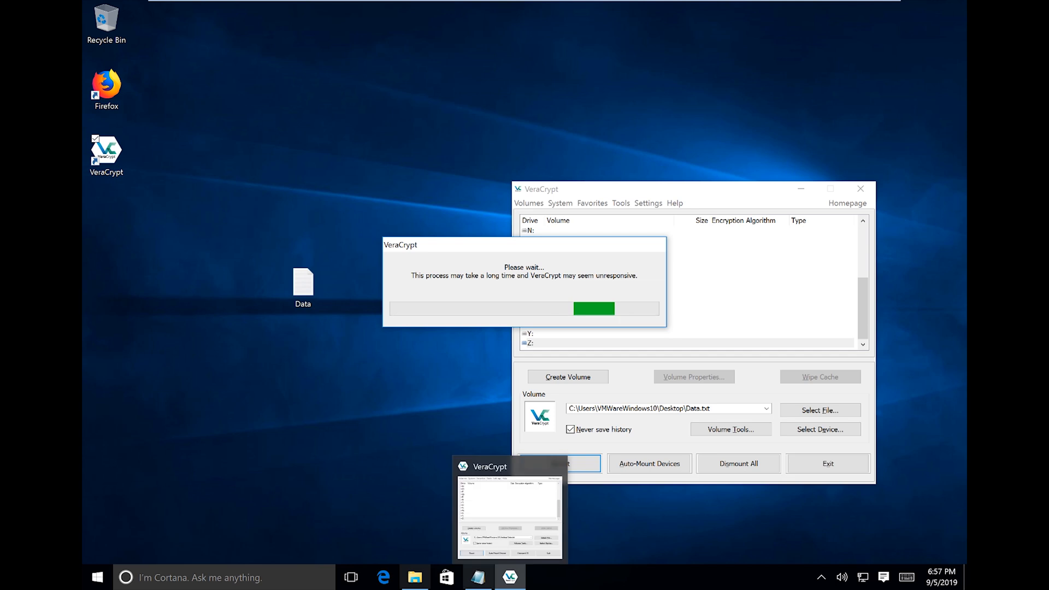
pyautogui.click(415, 577)
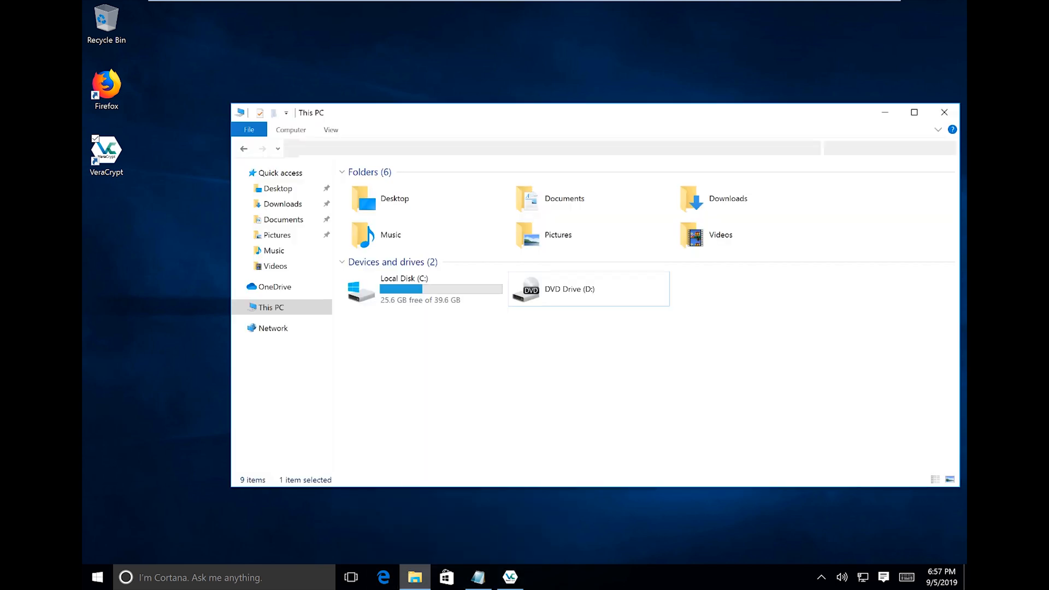
# Minimize This PC while VeraCrypt mounts the 499 MB hidden volume on Z:.
pyautogui.moveTo(596, 112); pyautogui.dragTo(543, 129)
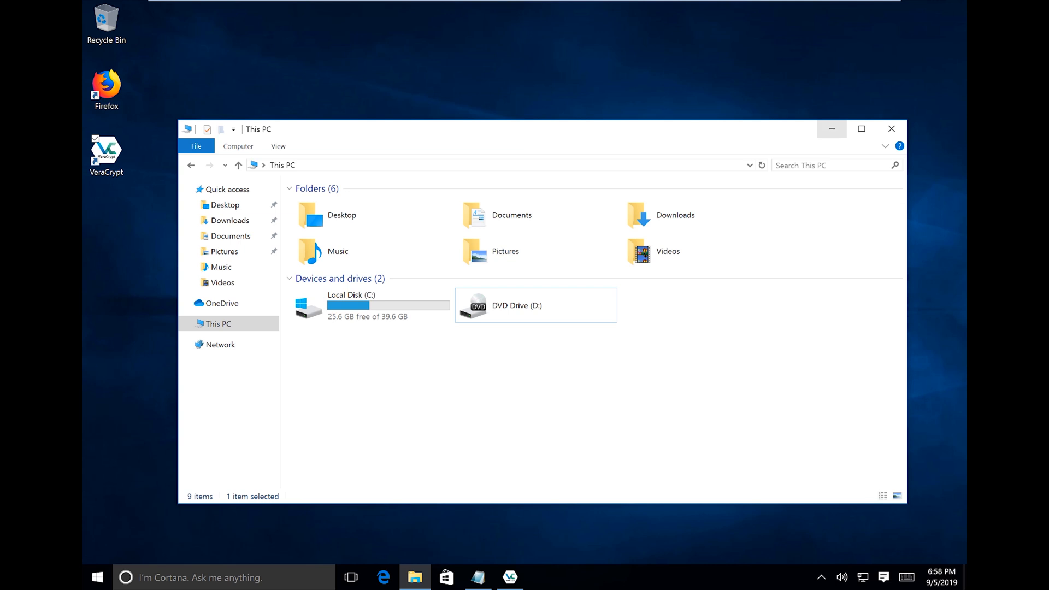
pyautogui.click(832, 129)
pyautogui.moveTo(529, 246); pyautogui.dragTo(653, 96)
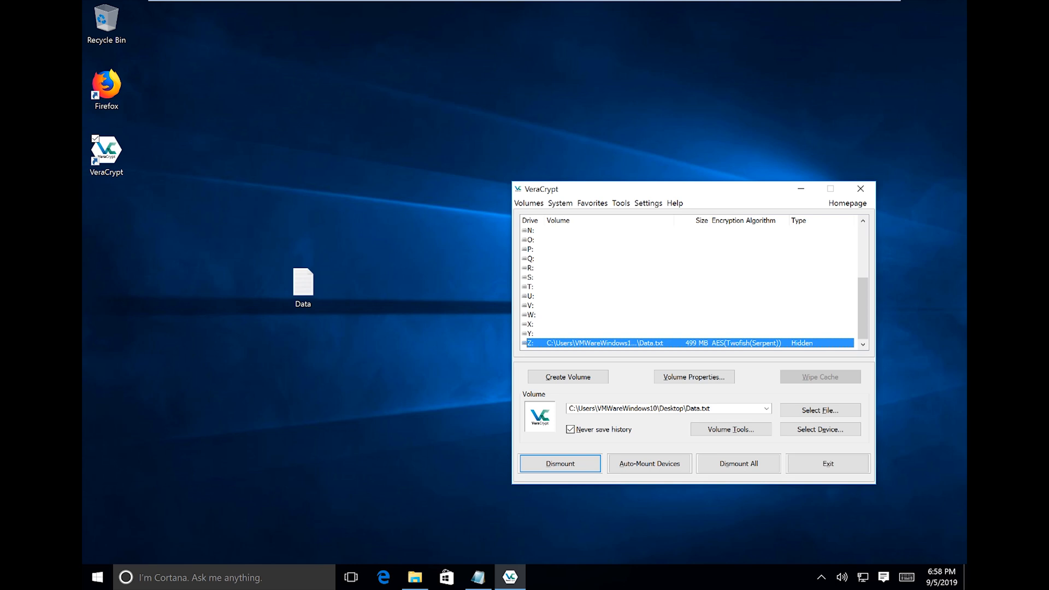
# Open Local Disk (Z:) and create a folder named 'Sensitive Information'.
pyautogui.click(416, 578)
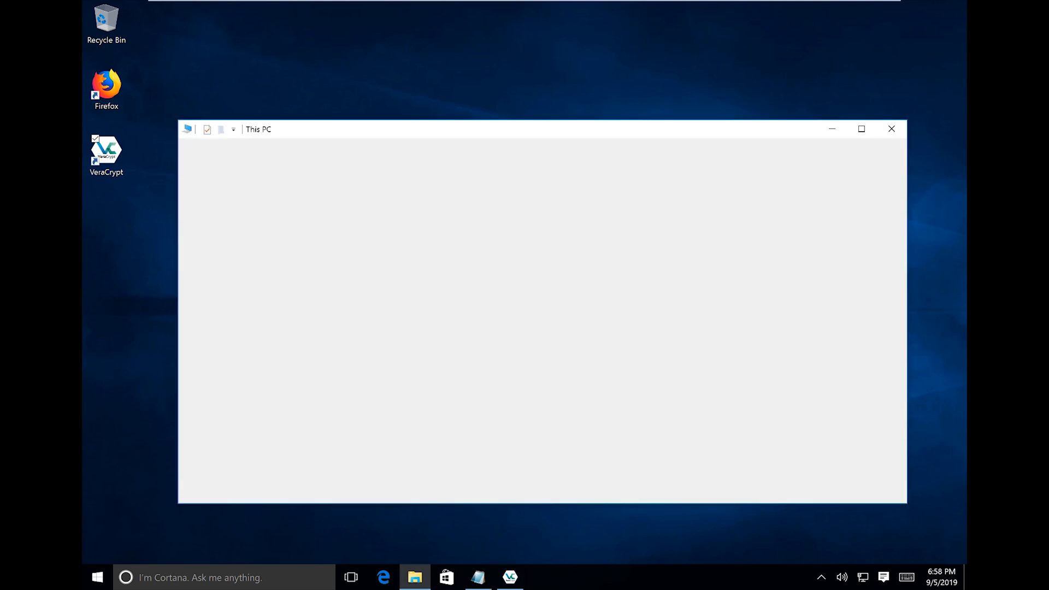
pyautogui.click(701, 306)
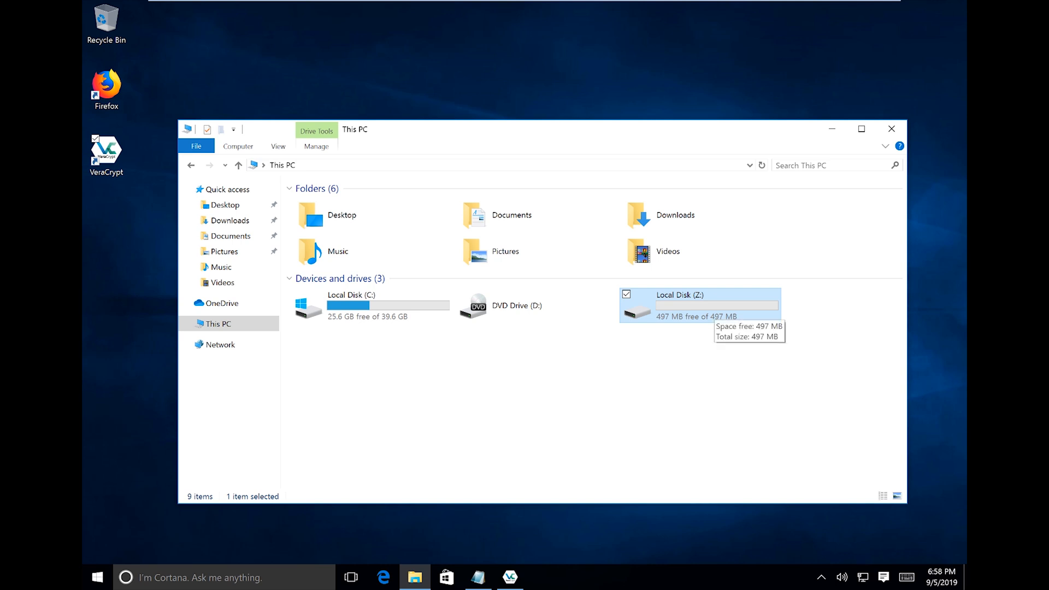
pyautogui.doubleClick(714, 309)
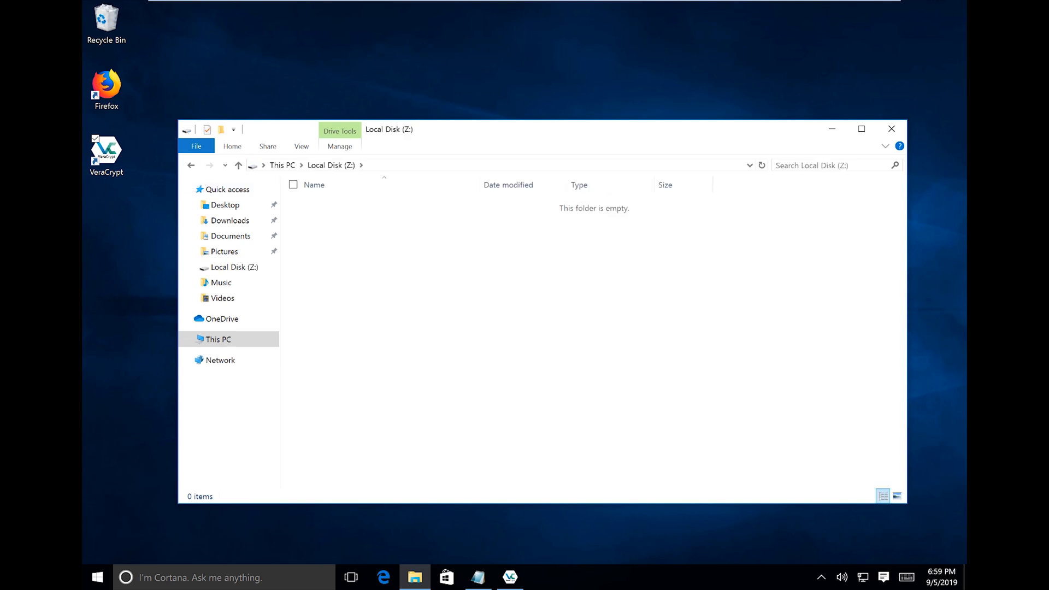
pyautogui.hotkey('shift', 'F10')
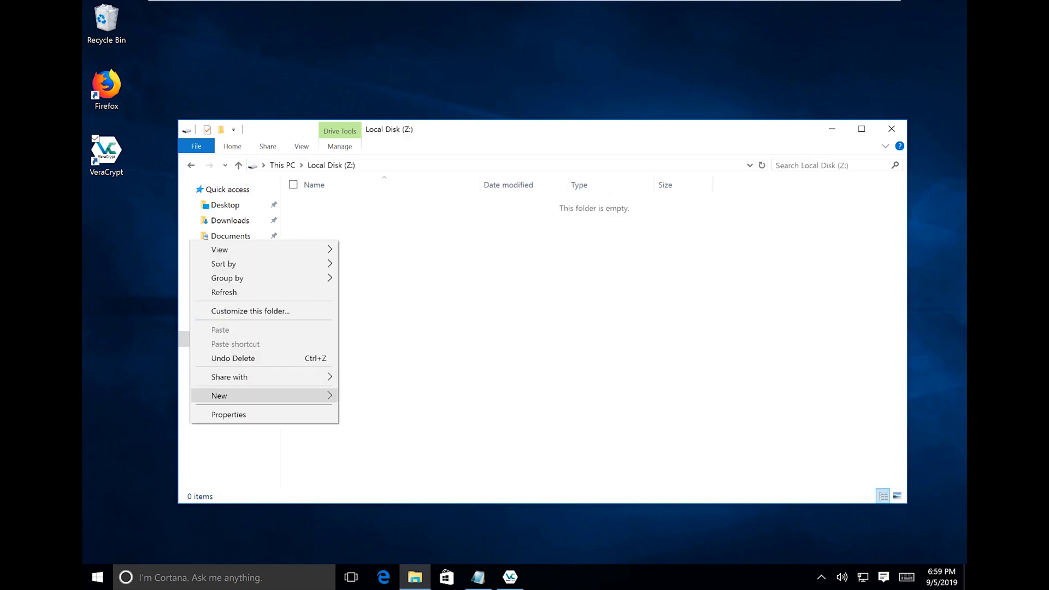
pyautogui.moveTo(306, 396)
pyautogui.click(369, 397)
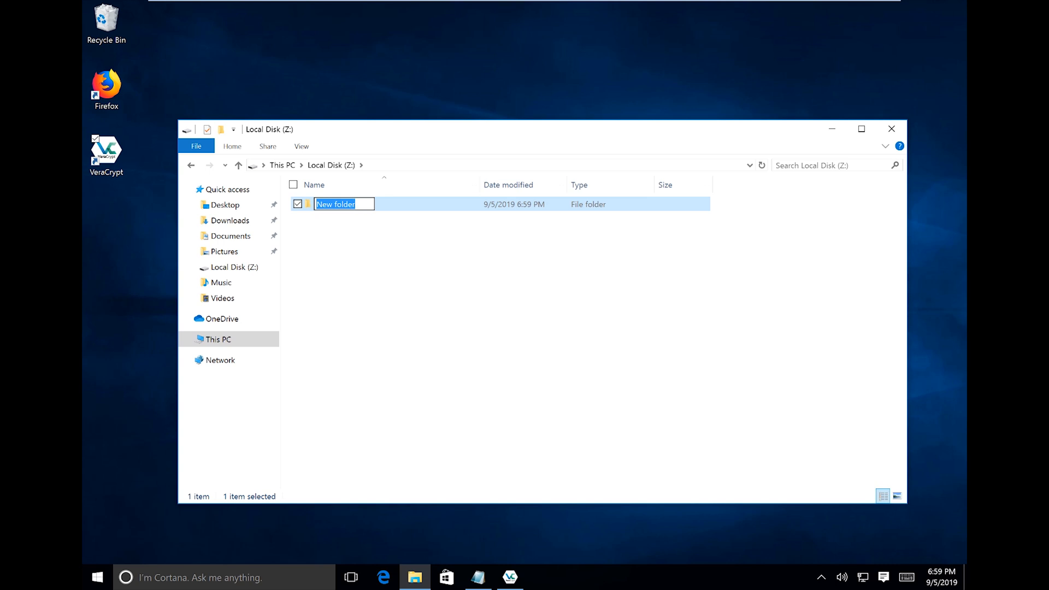
pyautogui.write('Sen')
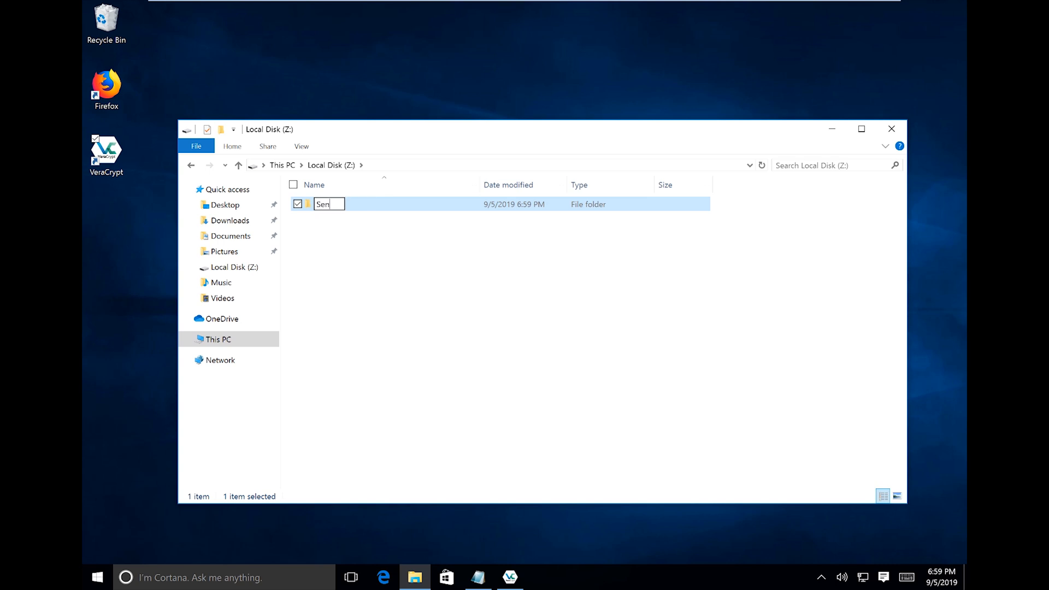
pyautogui.write('sitive Information')
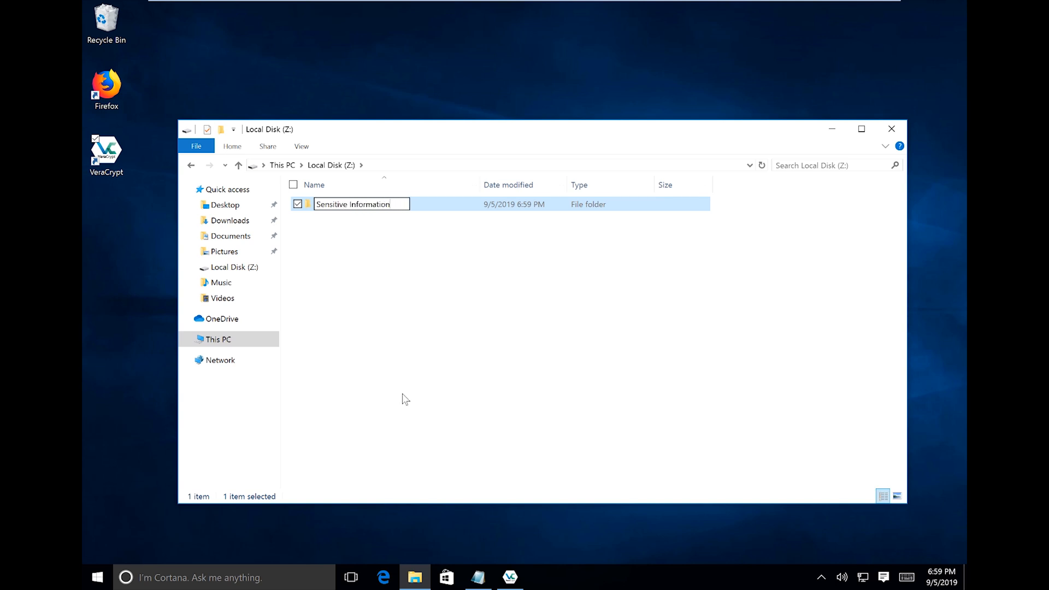
pyautogui.click(405, 400)
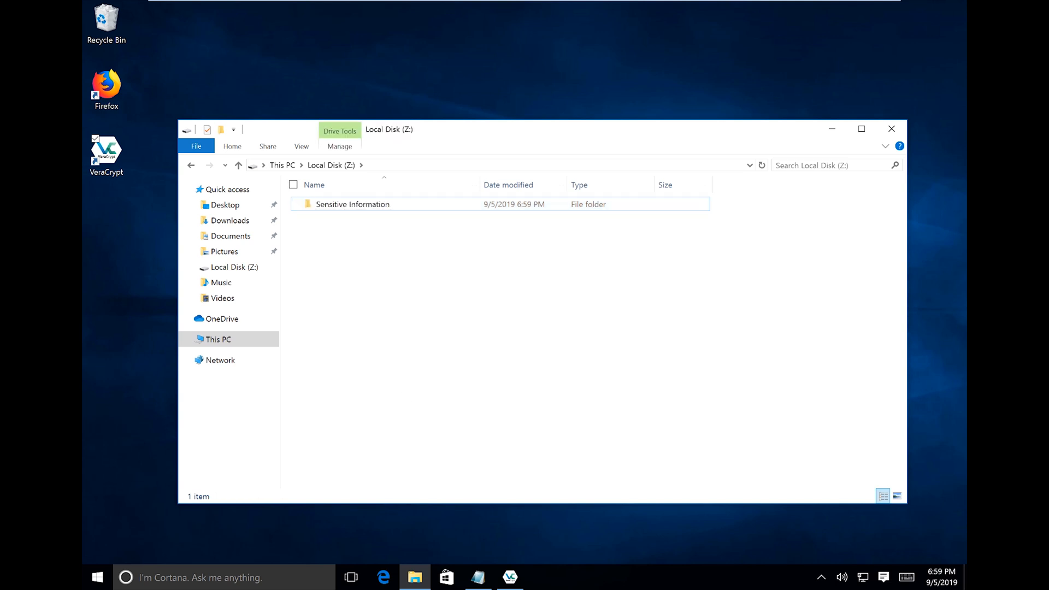
# Reopen Z: to confirm the Sensitive Information folder, then close File Explorer.
pyautogui.click(283, 165)
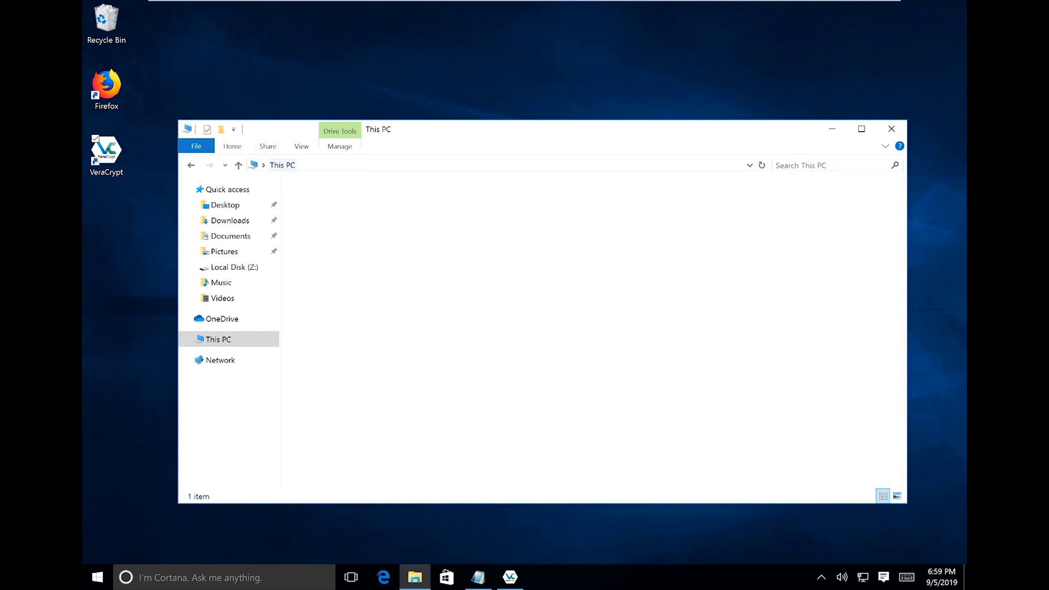
pyautogui.press('Return')
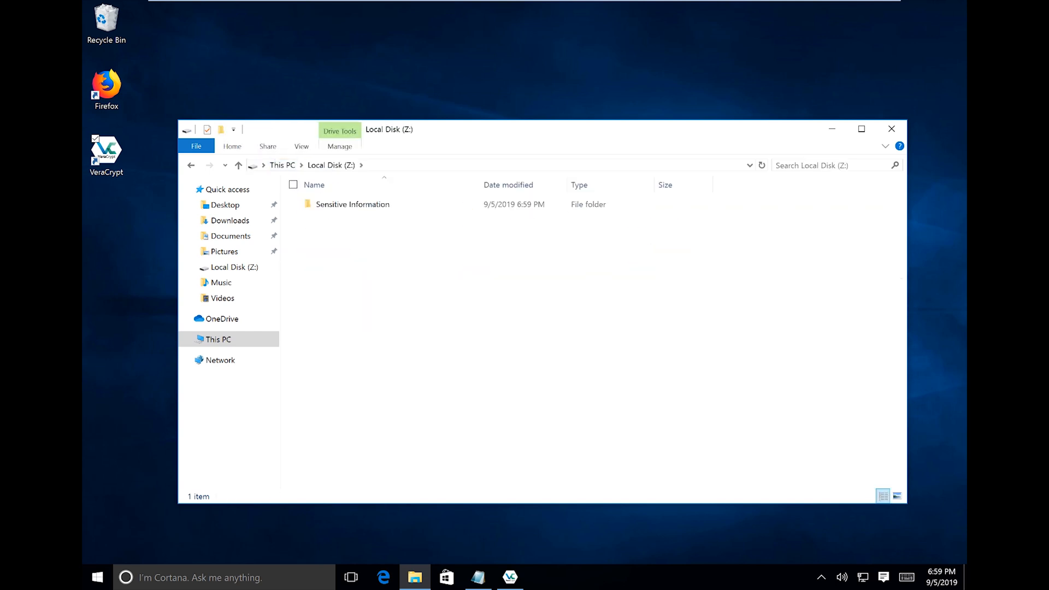
pyautogui.click(353, 205)
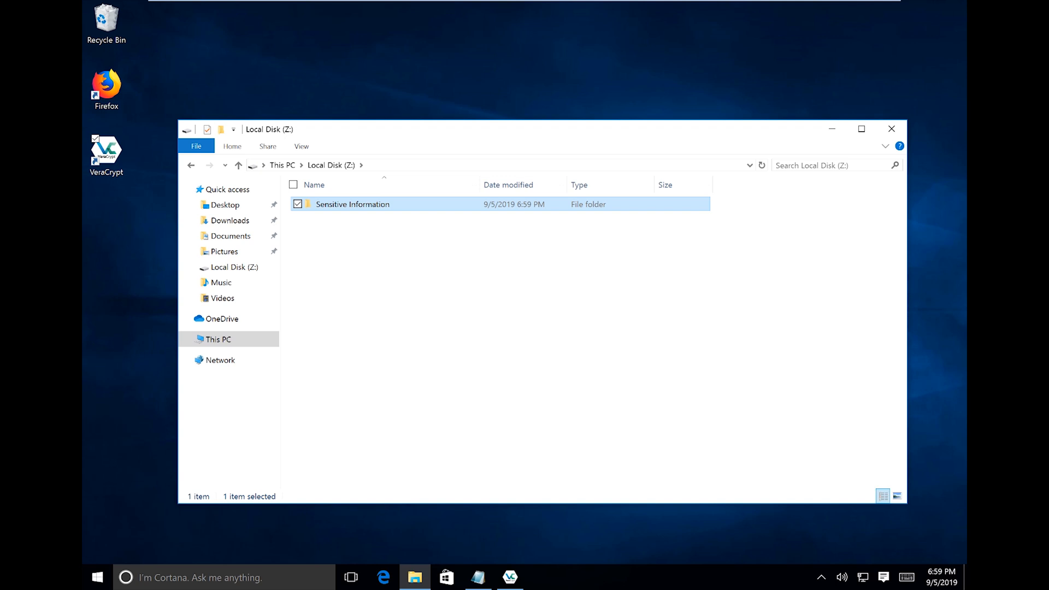
pyautogui.click(465, 306)
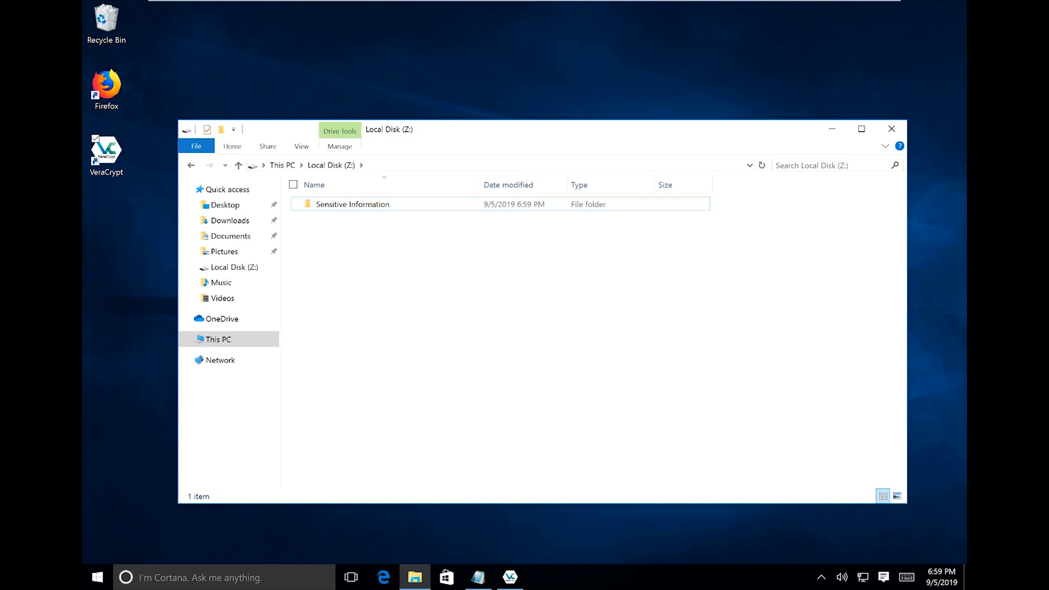
pyautogui.click(353, 205)
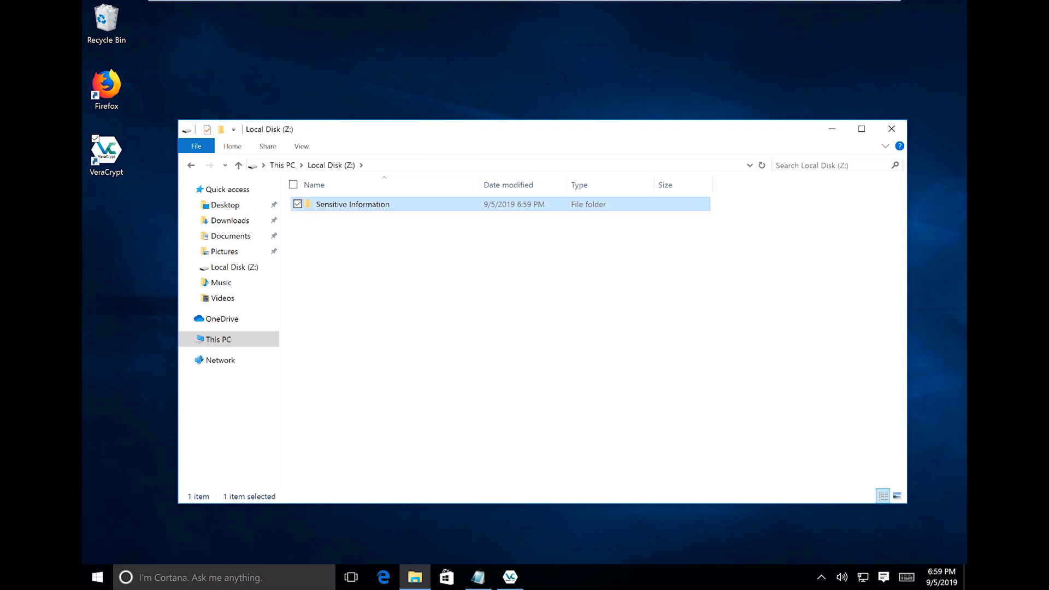
pyautogui.click(519, 285)
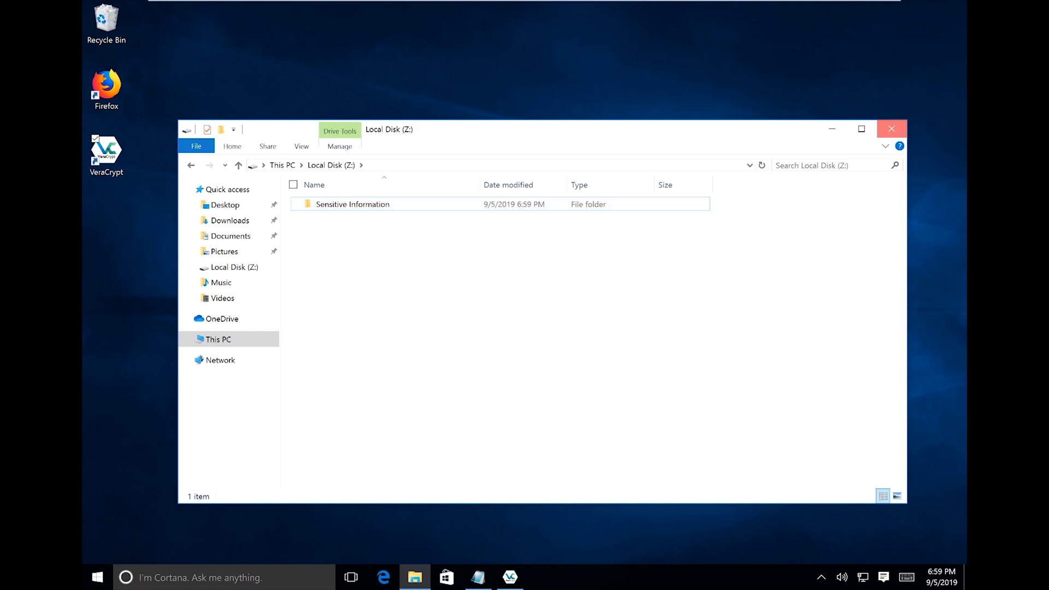
pyautogui.click(892, 129)
pyautogui.click(606, 305)
# Dismount the hidden Data.txt volume from drive Z:.
pyautogui.click(606, 343)
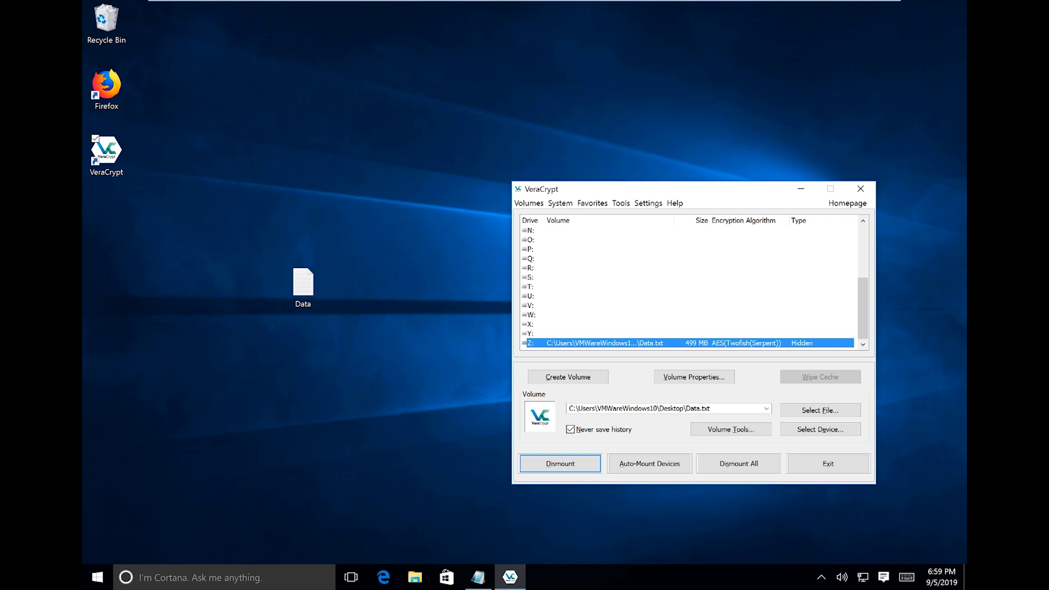
pyautogui.click(606, 315)
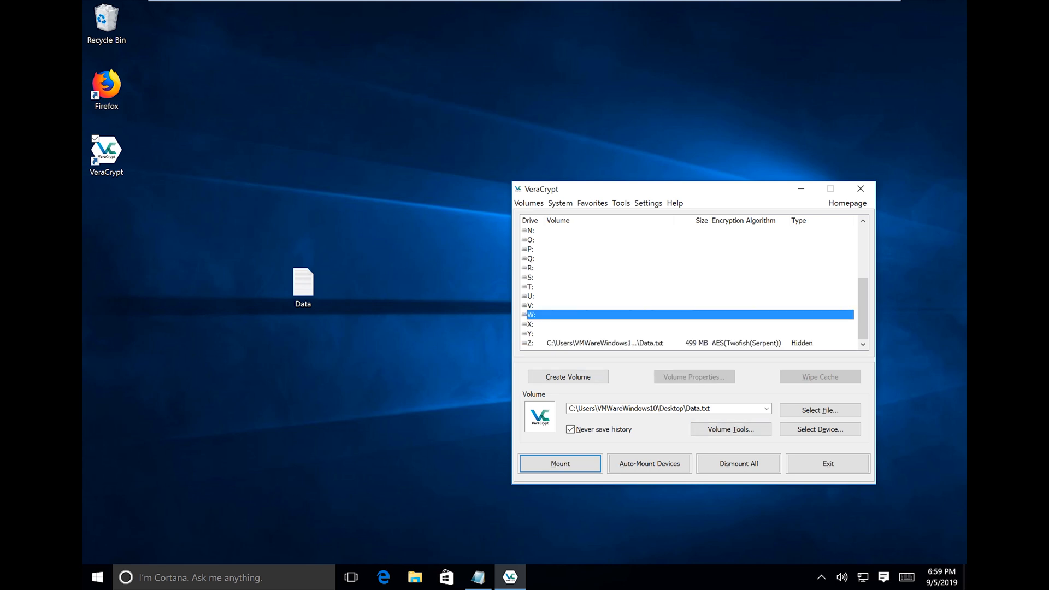
pyautogui.click(605, 343)
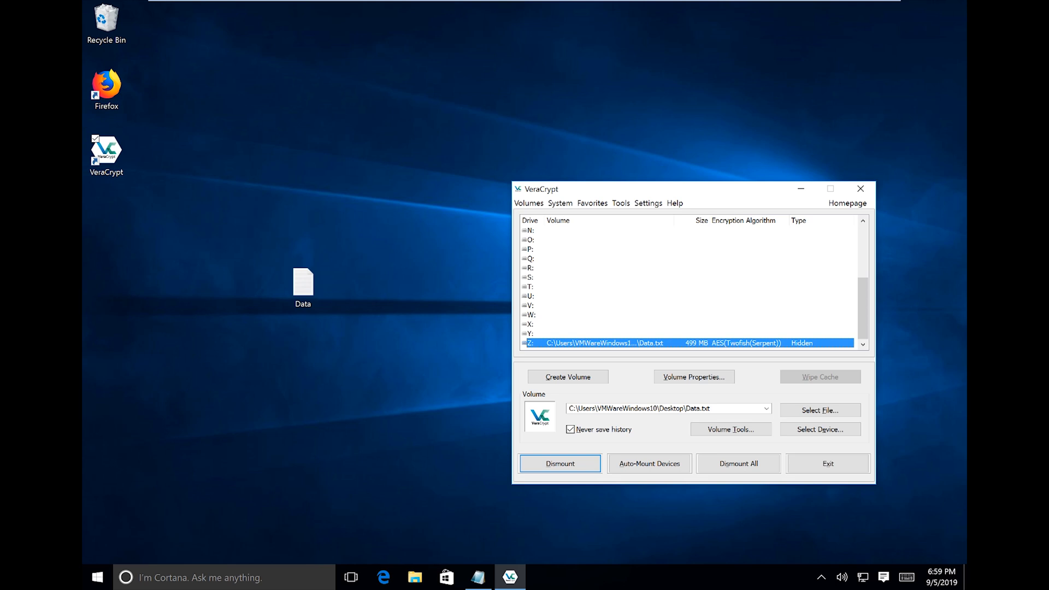
pyautogui.click(560, 463)
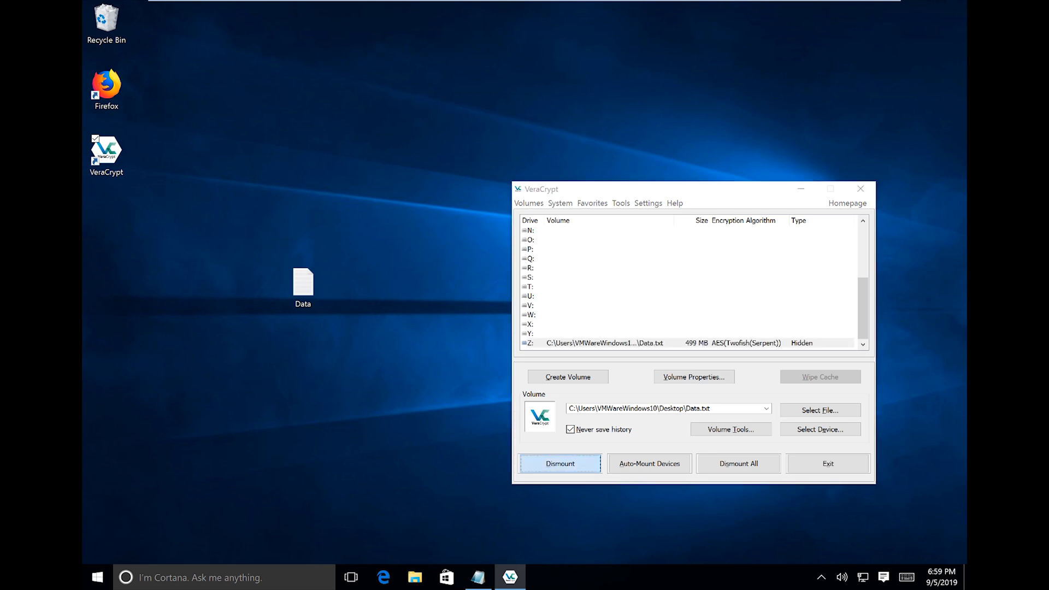
pyautogui.click(605, 305)
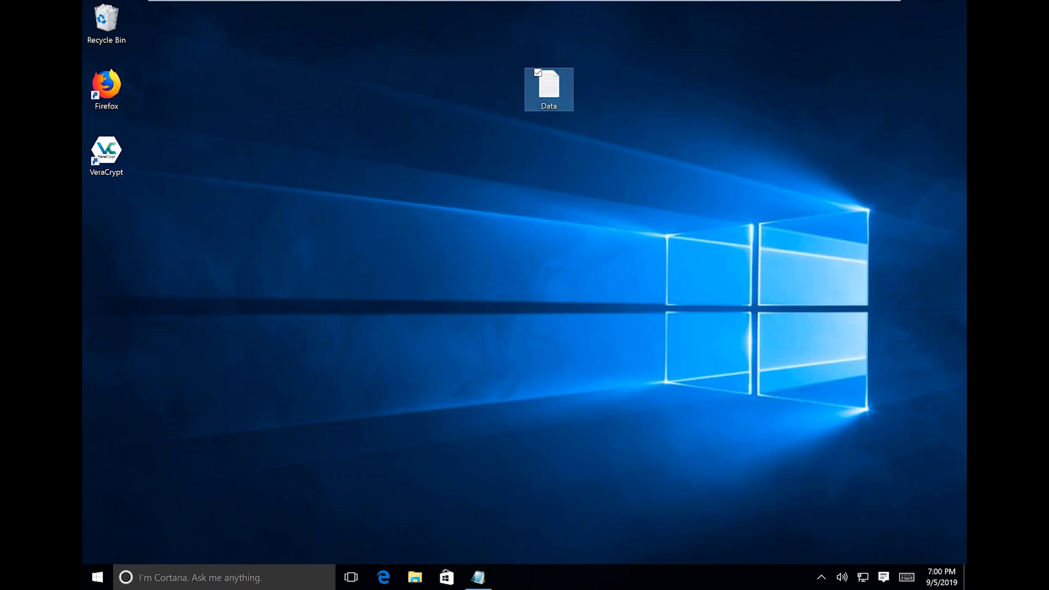
# Move the Data file icon beside the VeraCrypt shortcut on the desktop.
pyautogui.click(549, 89)
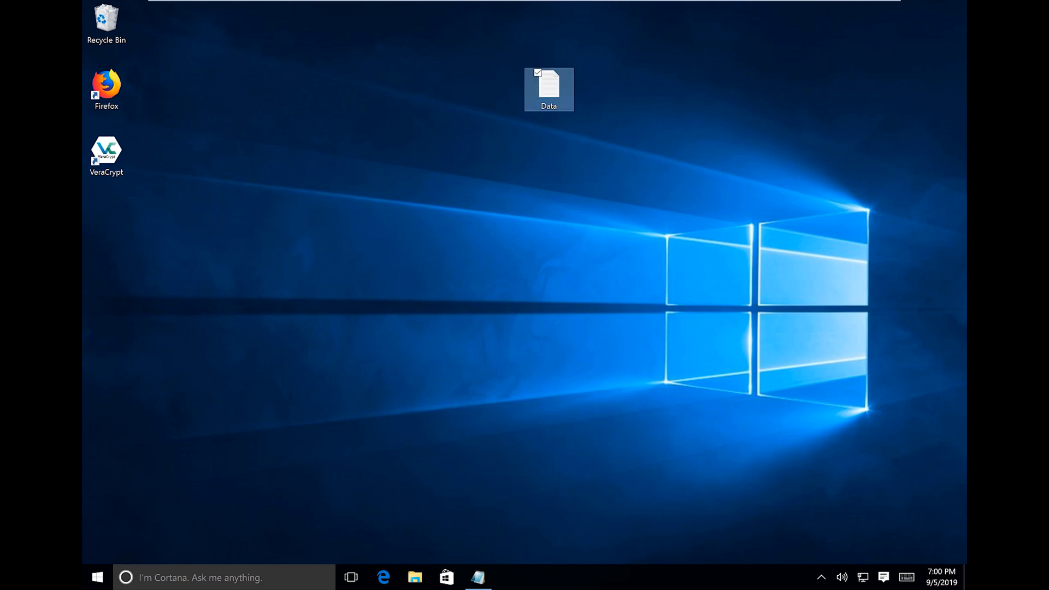
pyautogui.click(607, 109)
pyautogui.click(549, 89)
pyautogui.moveTo(589, 43)
pyautogui.mouseDown()
pyautogui.moveTo(531, 64)
pyautogui.moveTo(562, 30)
pyautogui.moveTo(472, 111)
pyautogui.moveTo(591, 44)
pyautogui.mouseUp()
pyautogui.moveTo(549, 87); pyautogui.dragTo(156, 218)
pyautogui.click(229, 230)
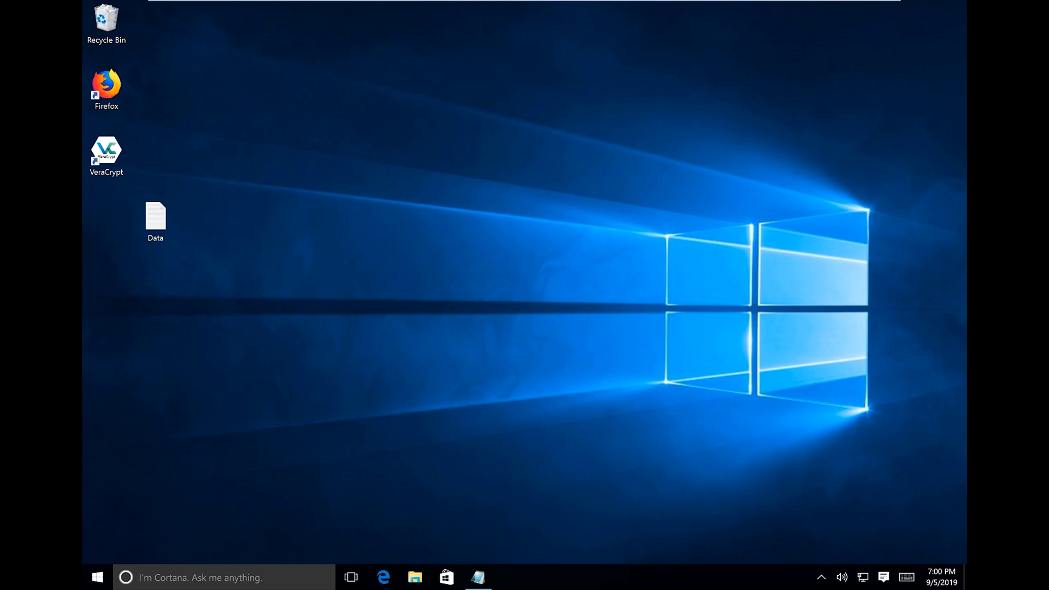
pyautogui.click(156, 220)
pyautogui.click(219, 263)
pyautogui.click(156, 220)
pyautogui.moveTo(156, 220); pyautogui.dragTo(156, 155)
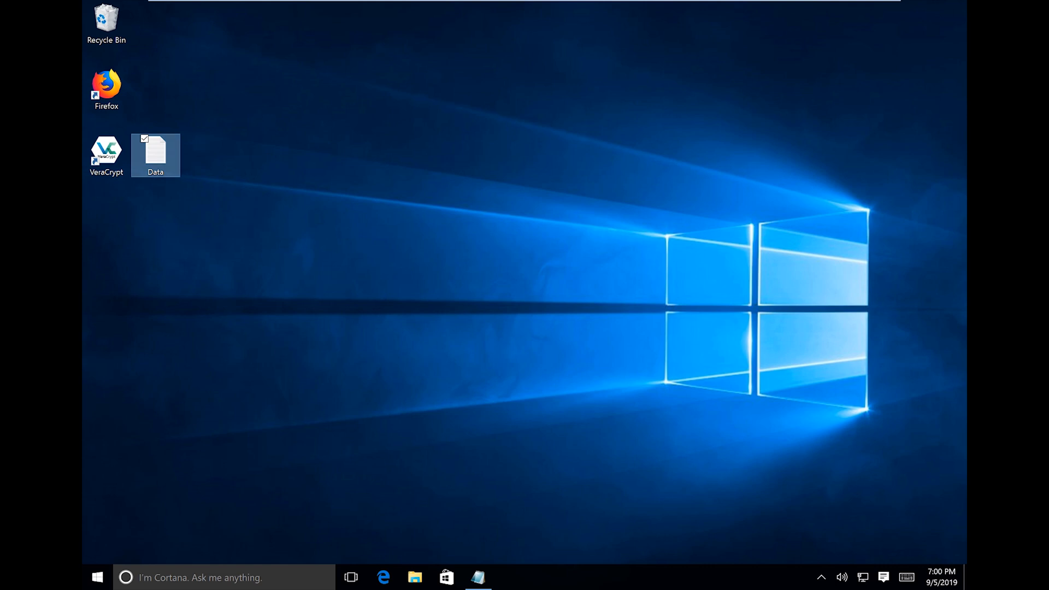
pyautogui.click(218, 230)
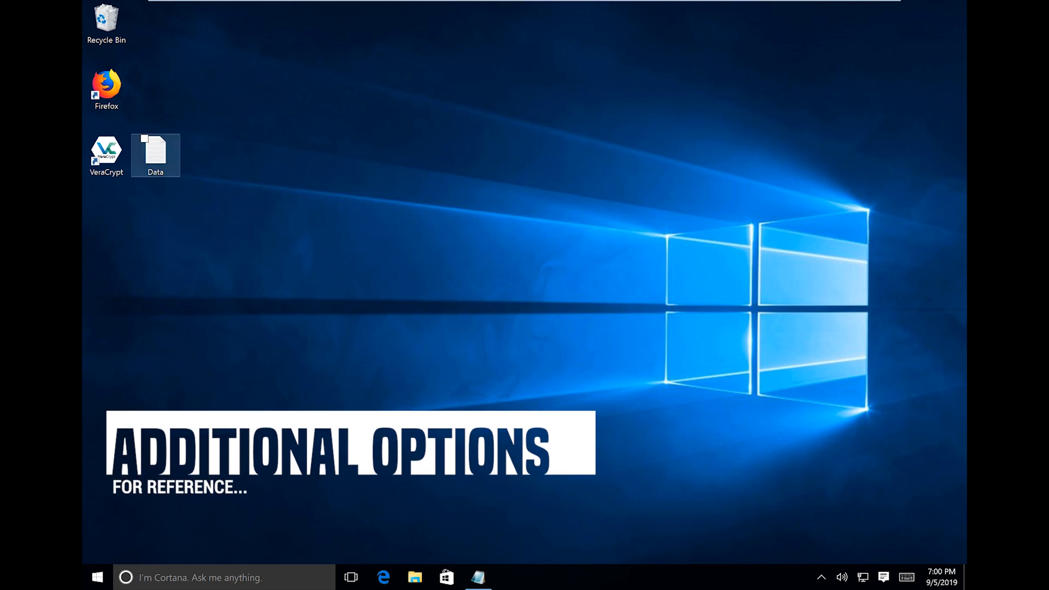
# Relaunch VeraCrypt, shift its window left, and browse the System and Tools menus.
pyautogui.doubleClick(106, 153)
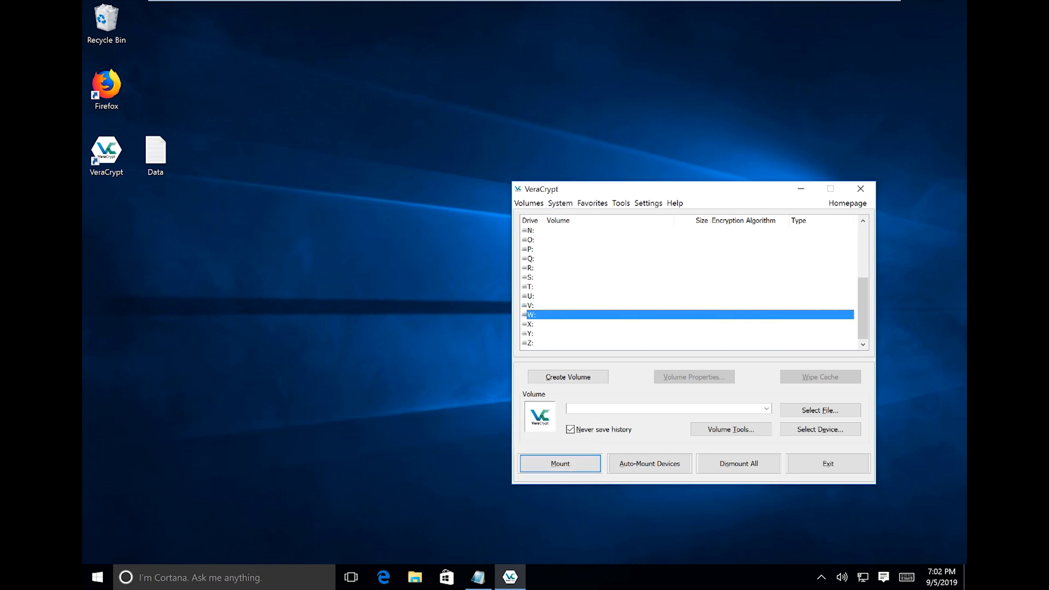
pyautogui.moveTo(649, 190); pyautogui.dragTo(558, 172)
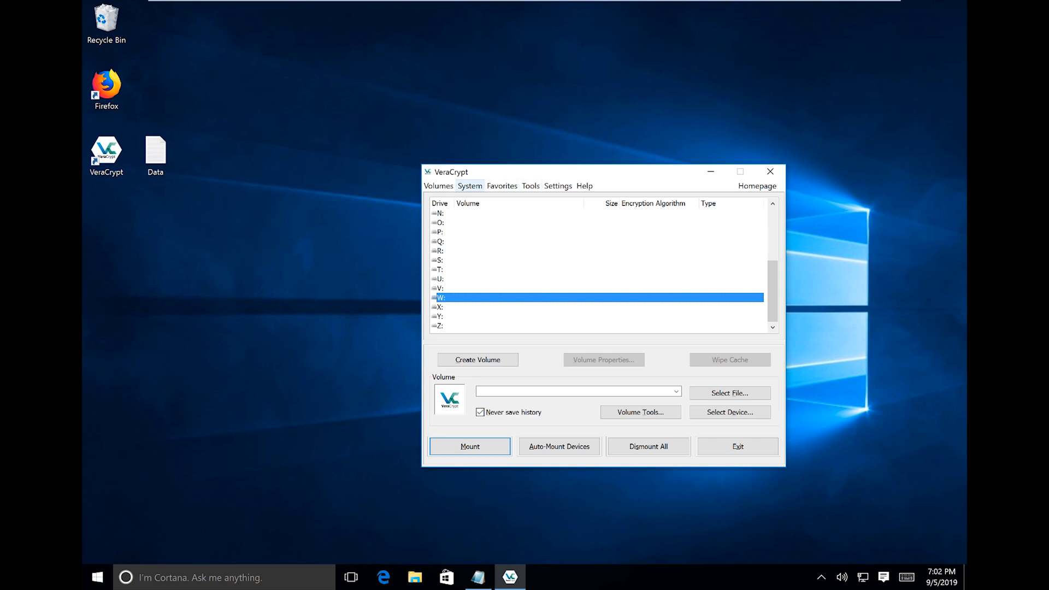
pyautogui.click(470, 186)
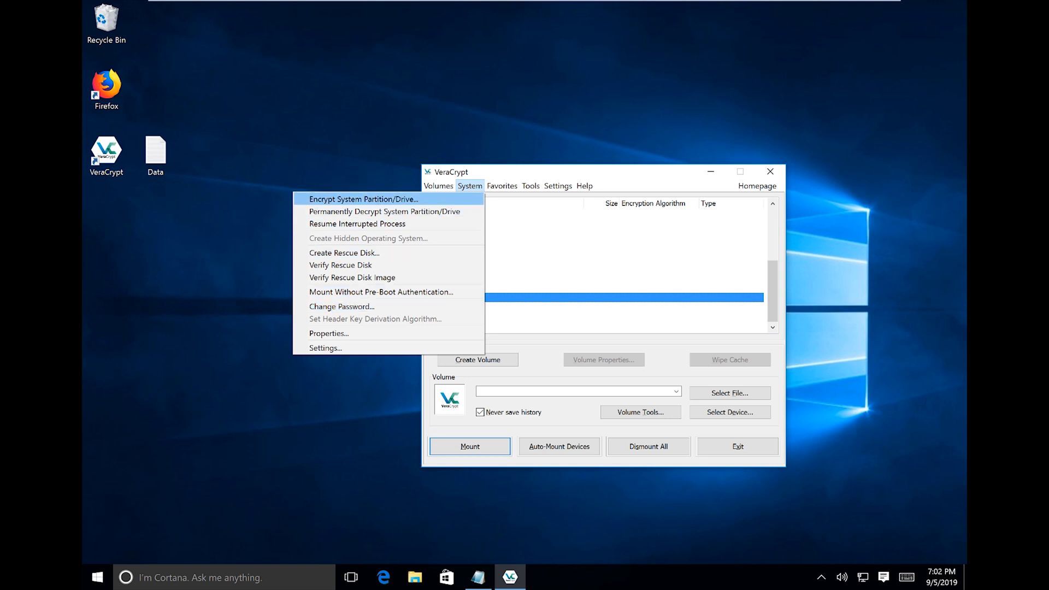
pyautogui.moveTo(531, 186)
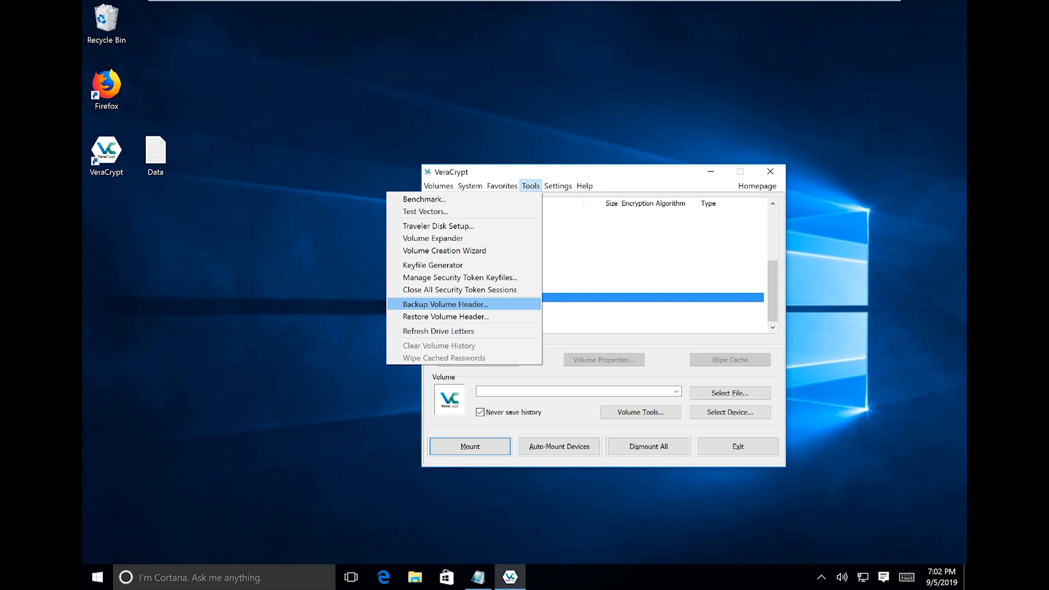
# Close the open menu and reposition the Data file icon on the desktop.
pyautogui.click(240, 121)
pyautogui.moveTo(241, 120); pyautogui.dragTo(155, 195)
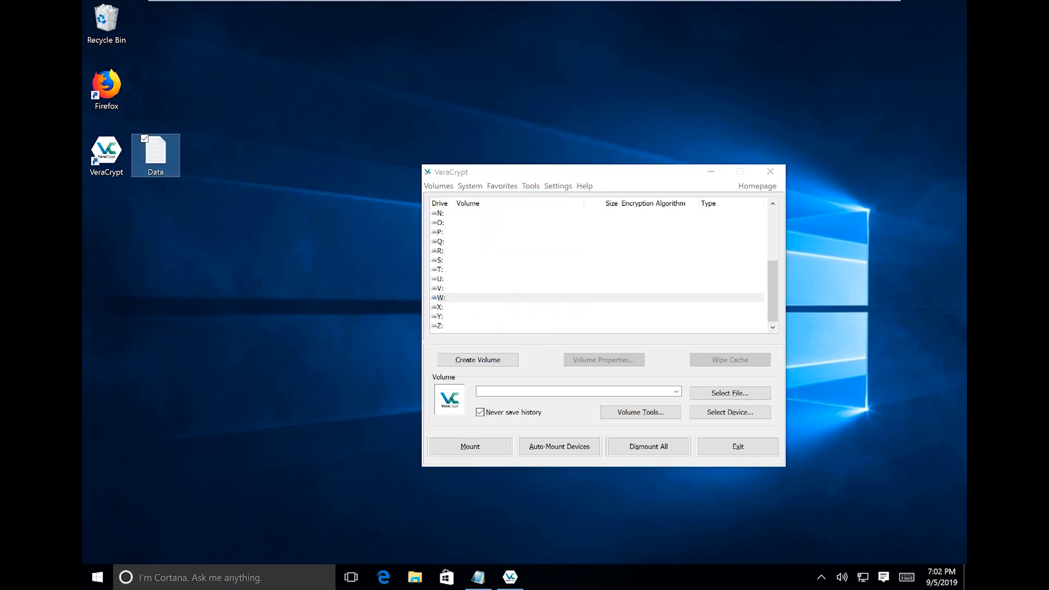
pyautogui.moveTo(212, 109); pyautogui.dragTo(159, 191)
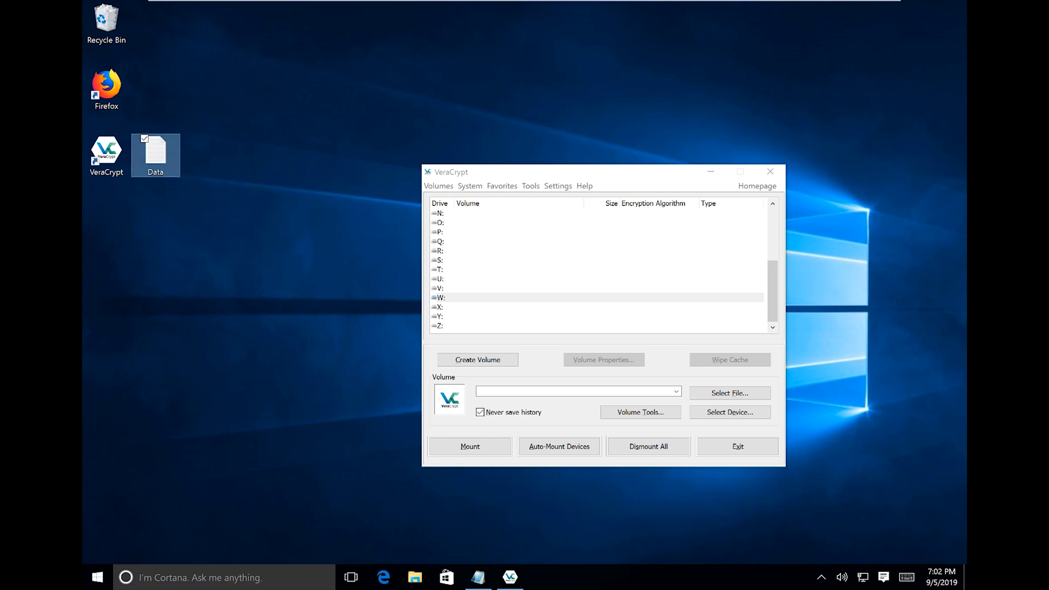
# Browse VeraCrypt's Settings, Tools and Help menus.
pyautogui.click(558, 186)
pyautogui.press('Left')
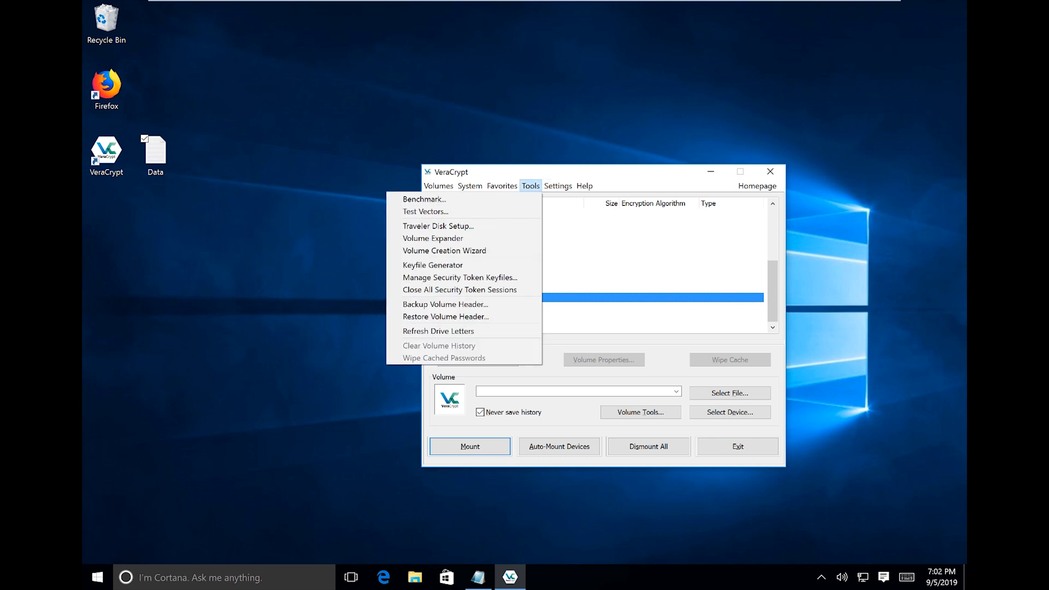
pyautogui.press('Right')
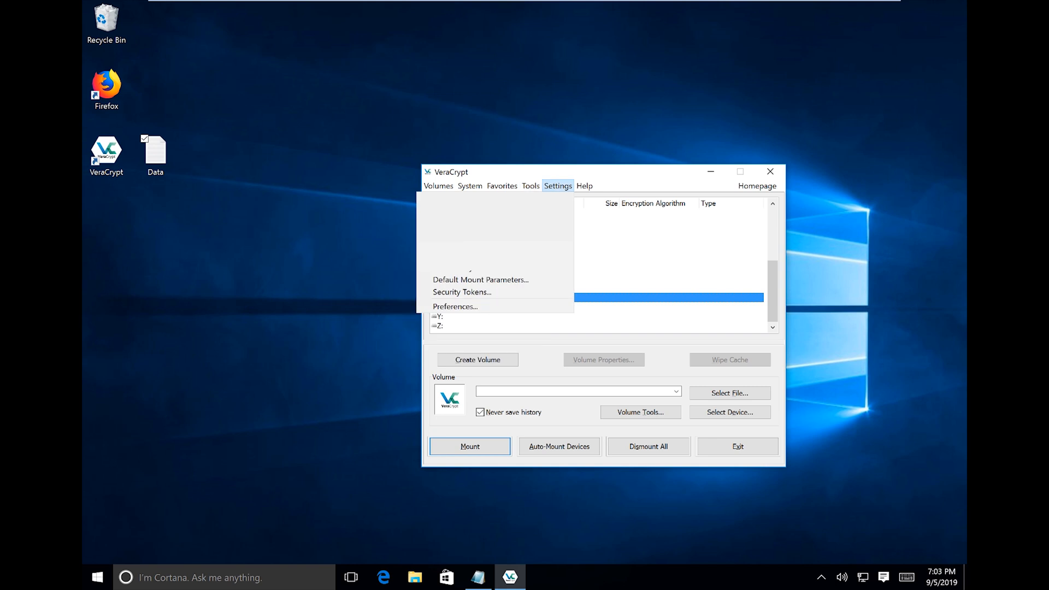
pyautogui.press('Right')
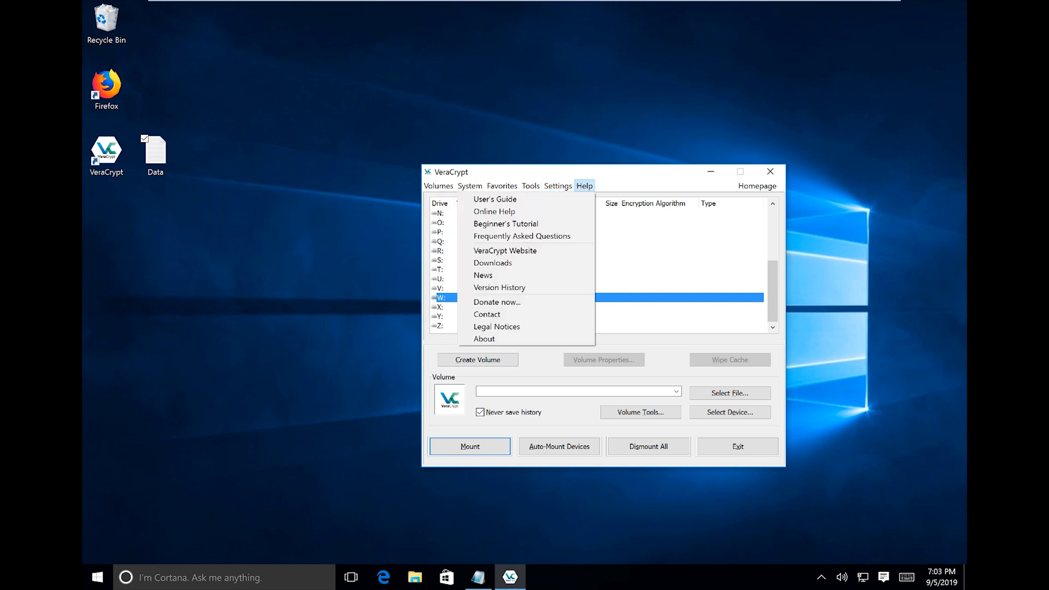
pyautogui.press('Left')
pyautogui.press('Left')
pyautogui.click(156, 156)
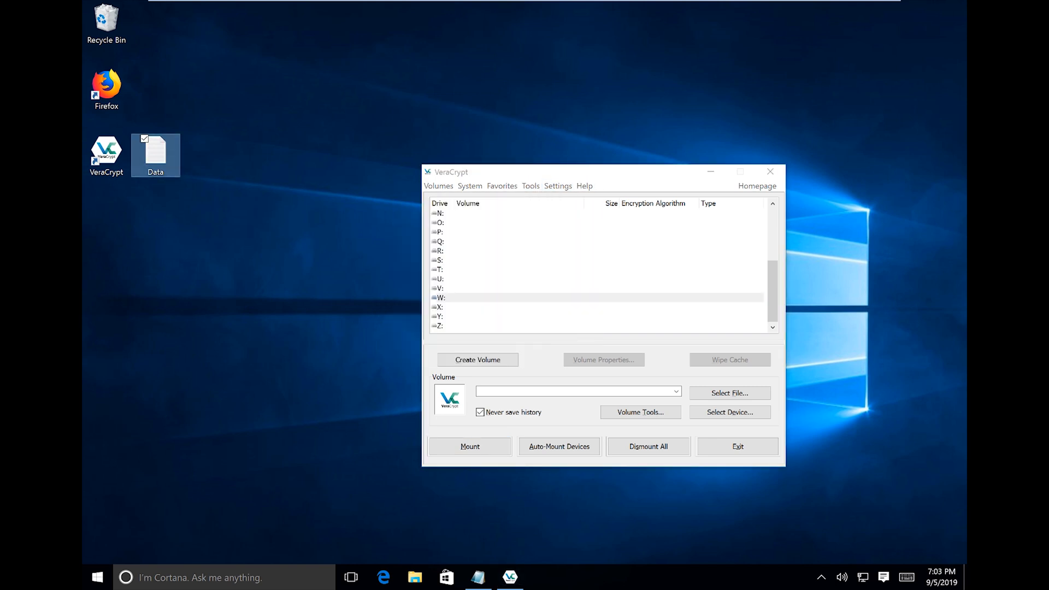
# Reopen the System menu and look across the Favorites and Help menus.
pyautogui.click(470, 187)
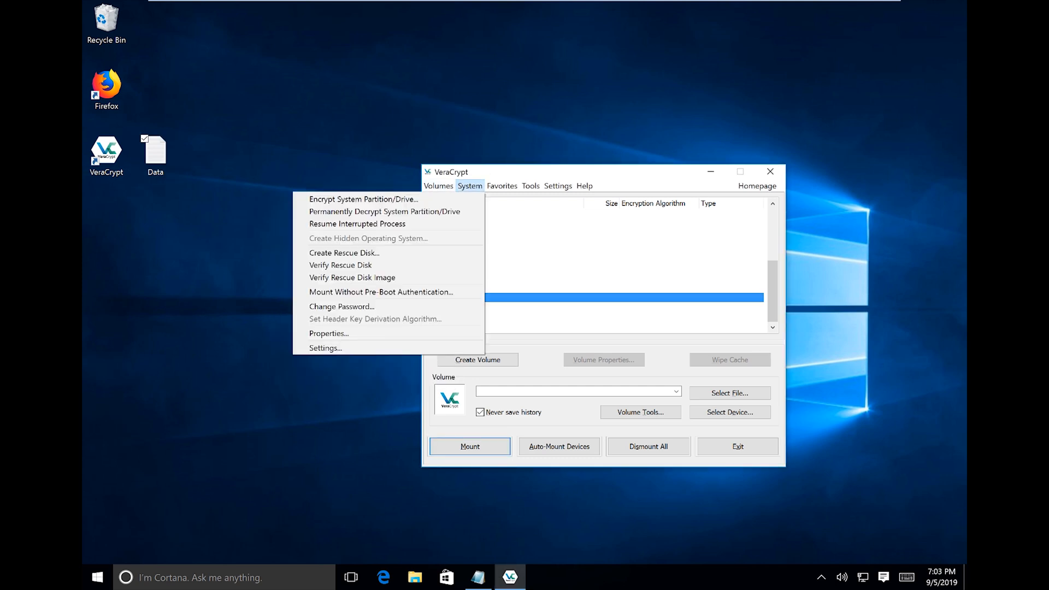
pyautogui.moveTo(502, 186)
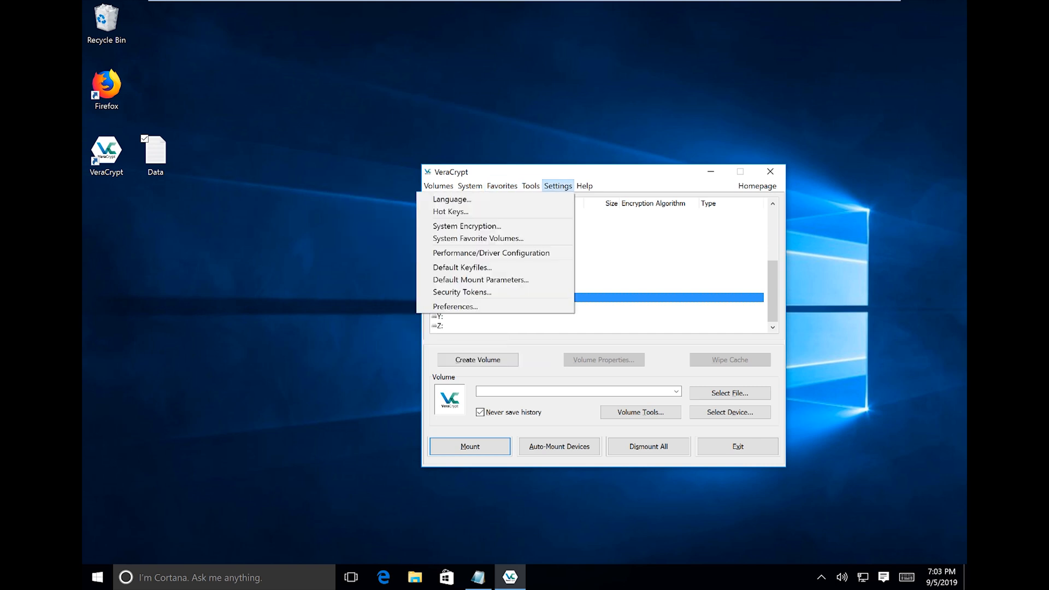
pyautogui.moveTo(585, 186)
pyautogui.moveTo(470, 187)
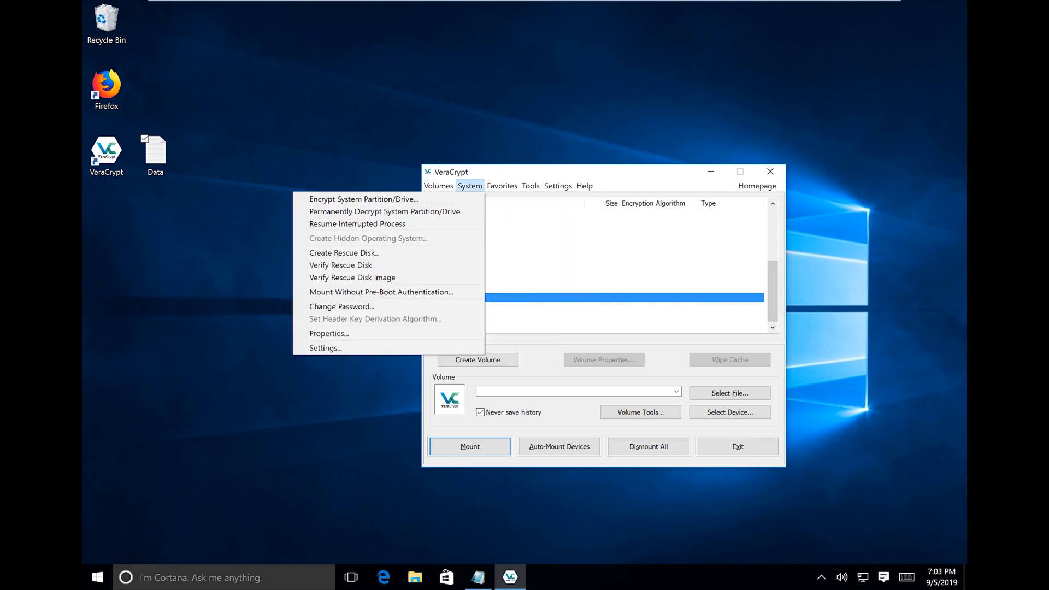
pyautogui.moveTo(438, 187)
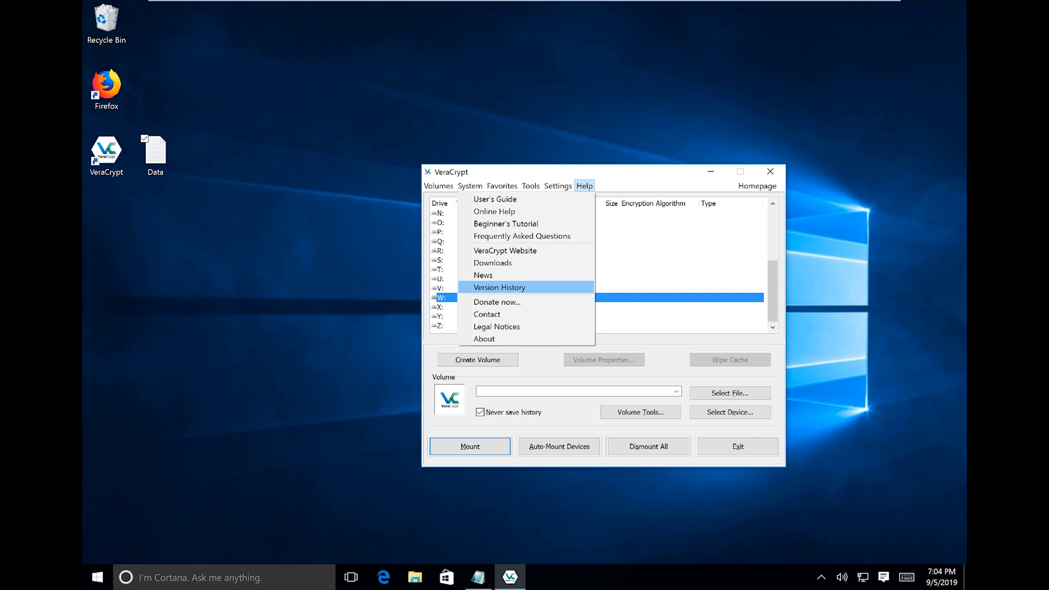
# Close the Help menu and drag the VeraCrypt window toward the screen centre.
pyautogui.click(645, 270)
pyautogui.moveTo(643, 171); pyautogui.dragTo(531, 176)
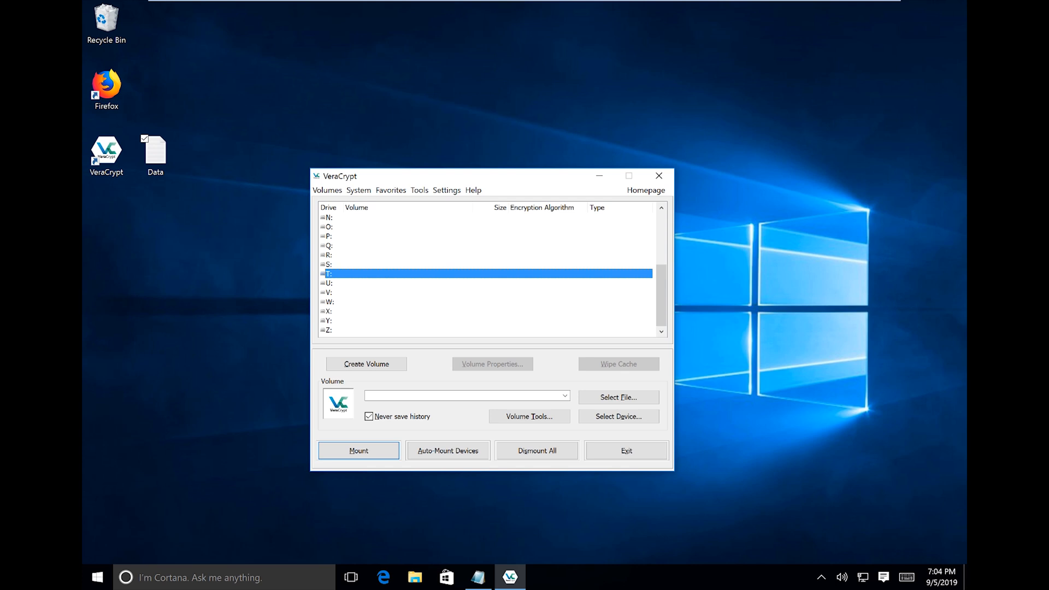
# Switch to the veracrypt.fr home page in Edge and open its Forums link.
pyautogui.click(230, 262)
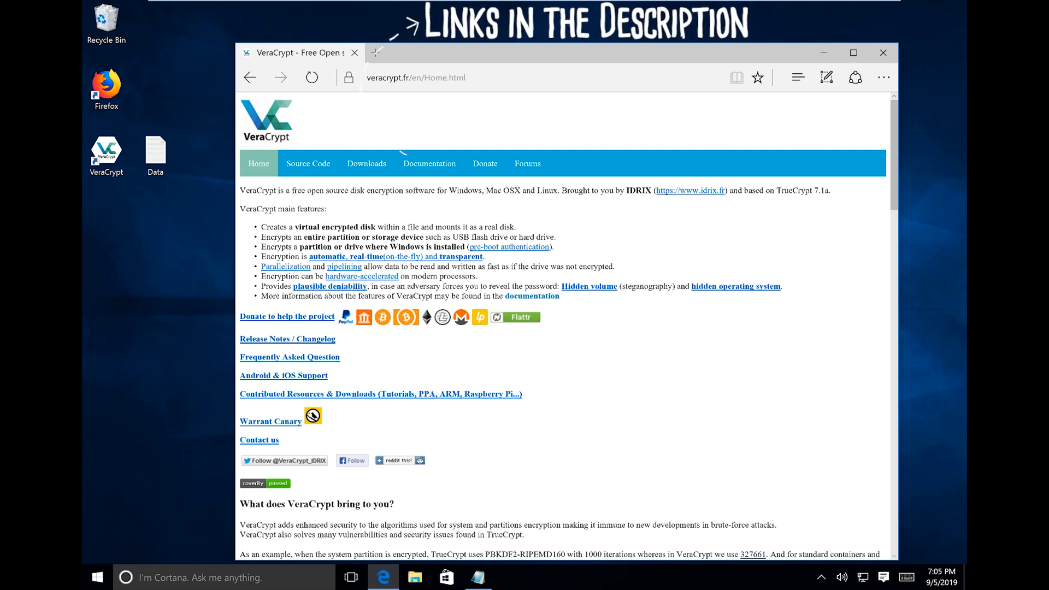
pyautogui.click(883, 53)
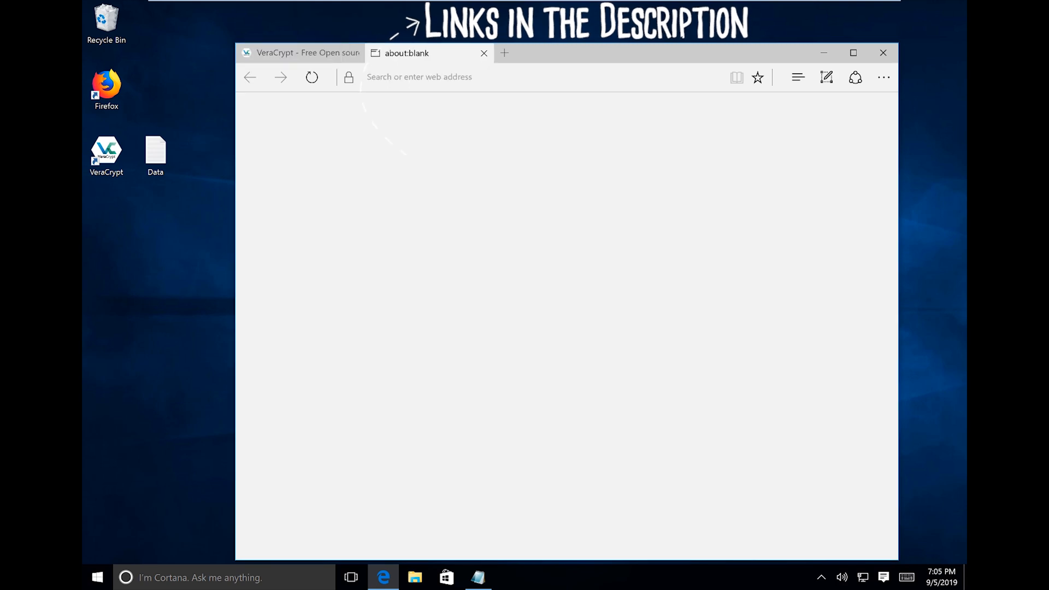